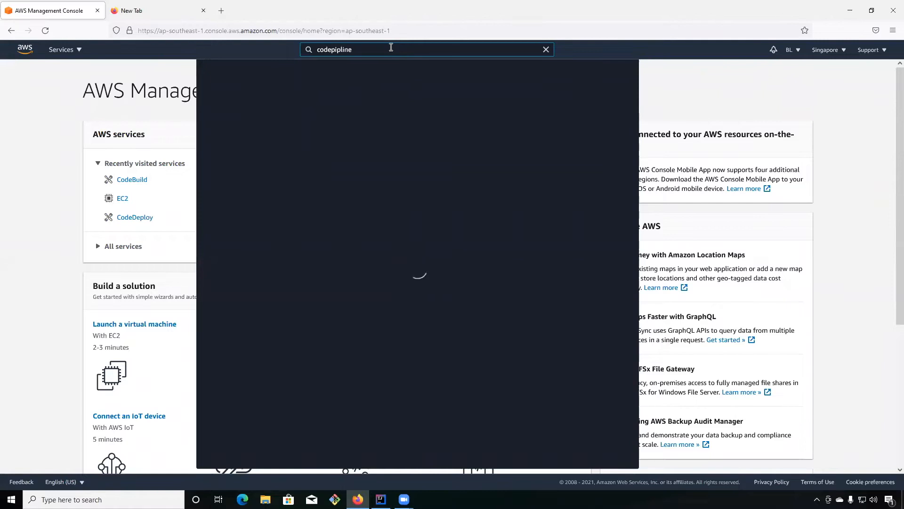
# Correct the service search to "codepipe" and open the CodePipeline service.
pyautogui.press('BackSpace')
pyautogui.press('BackSpace')
pyautogui.press('BackSpace')
pyautogui.press('BackSpace')
pyautogui.write('e')
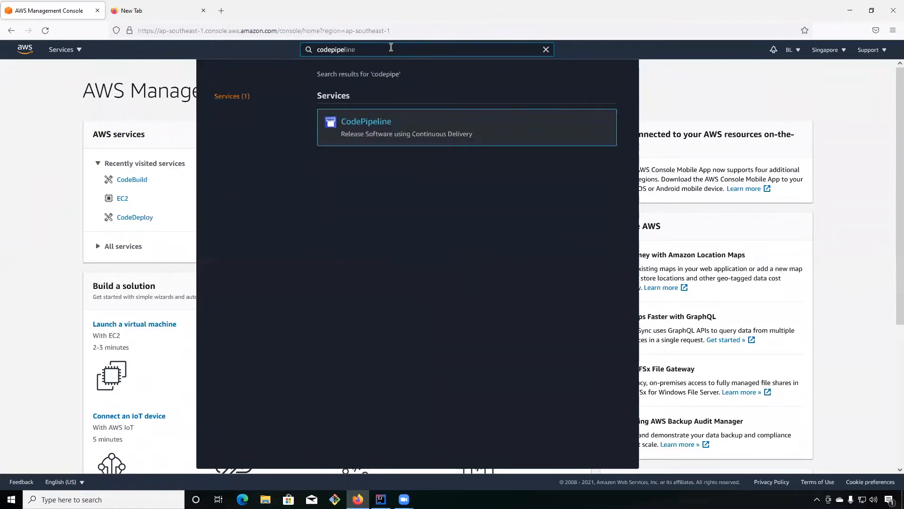
pyautogui.click(372, 127)
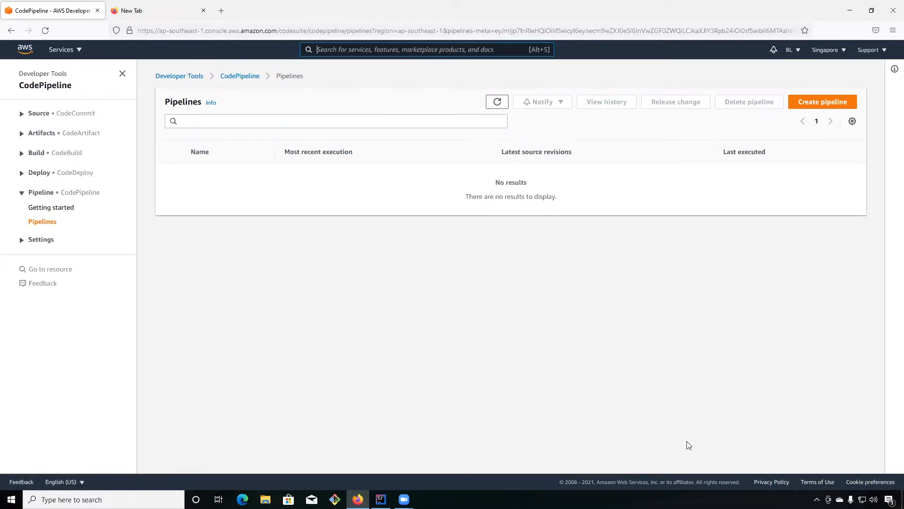
# Start a new pipeline named MyFirstPipeline with the default new service role, and continue to the source stage.
pyautogui.click(819, 102)
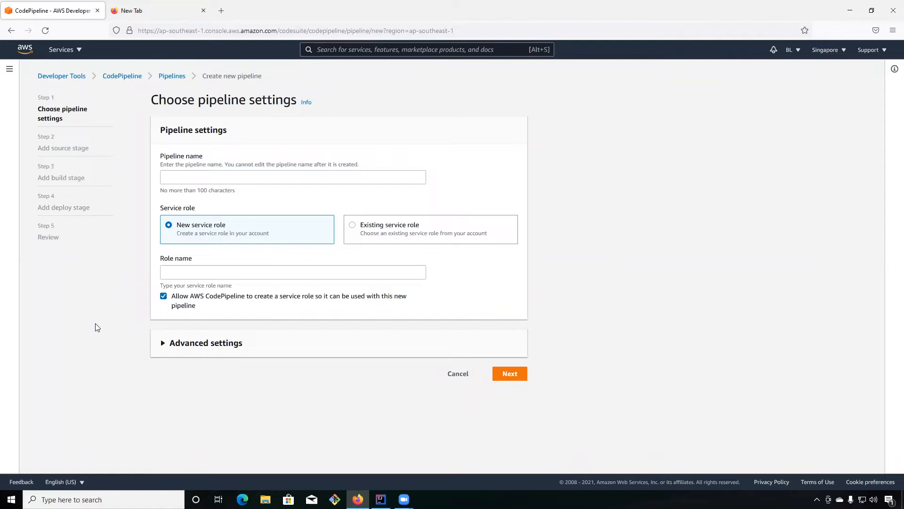
pyautogui.click(180, 176)
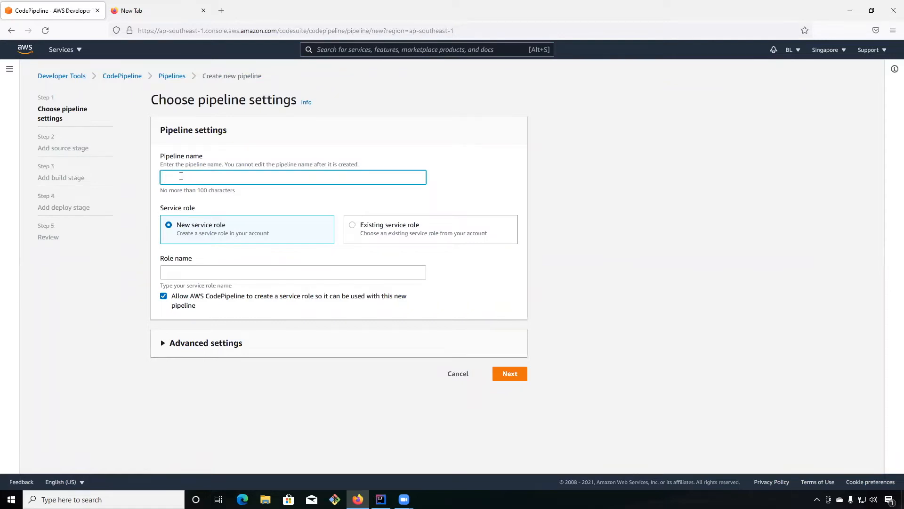
pyautogui.write('MyFirstPi')
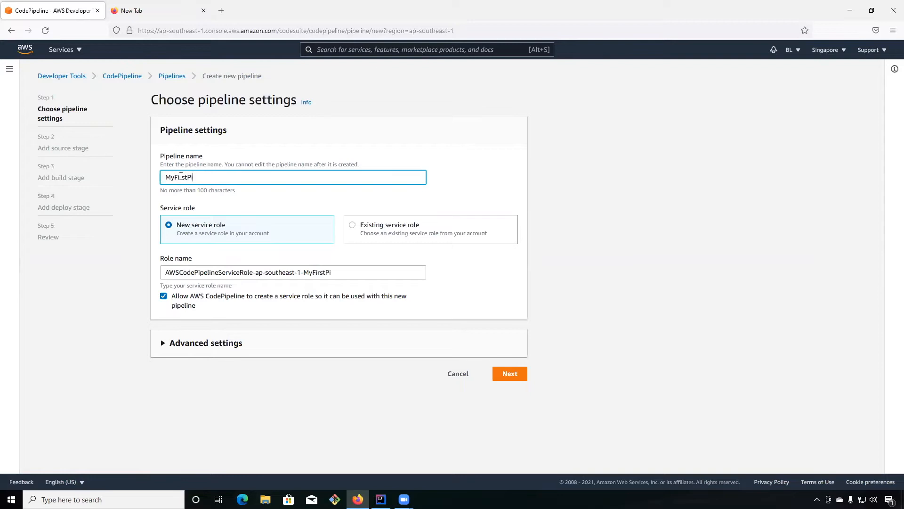
pyautogui.write('peline')
pyautogui.moveTo(168, 271); pyautogui.dragTo(370, 272)
pyautogui.click(370, 272)
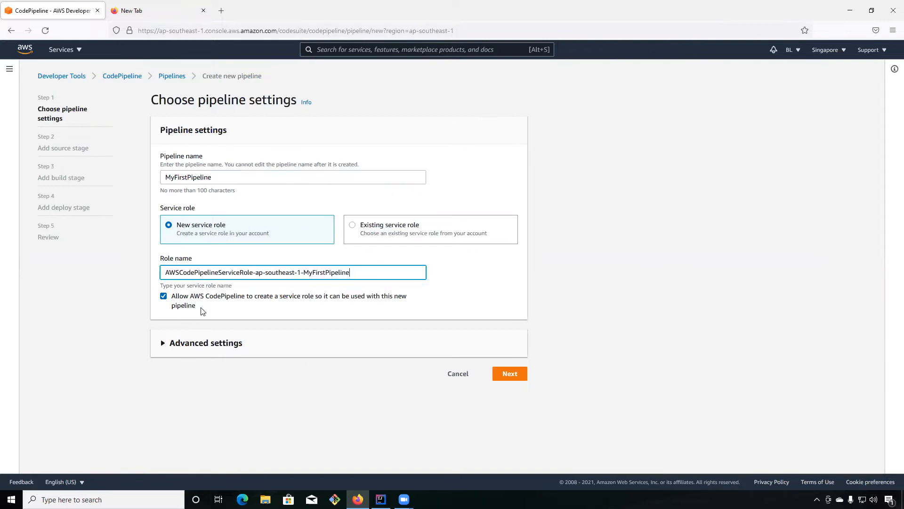
pyautogui.click(508, 375)
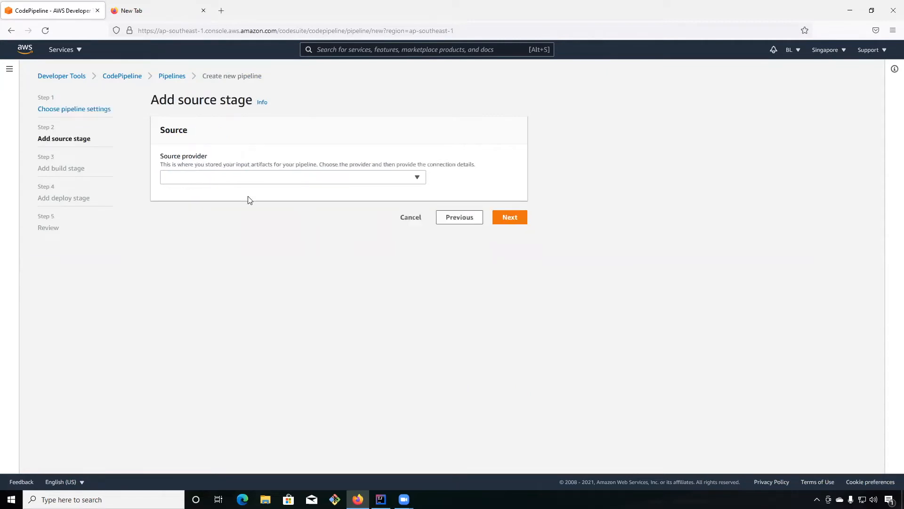
# Choose GitHub (Version 2) as the pipeline's source provider.
pyautogui.click(418, 178)
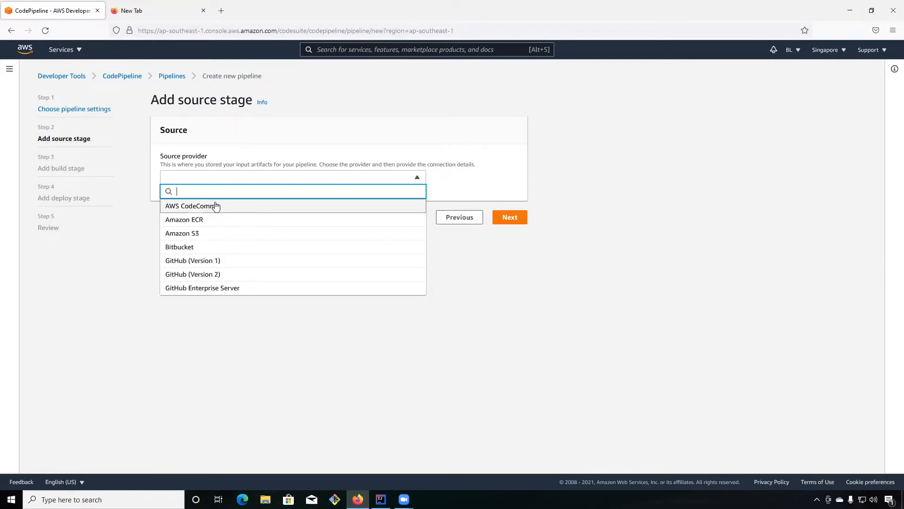
pyautogui.click(211, 275)
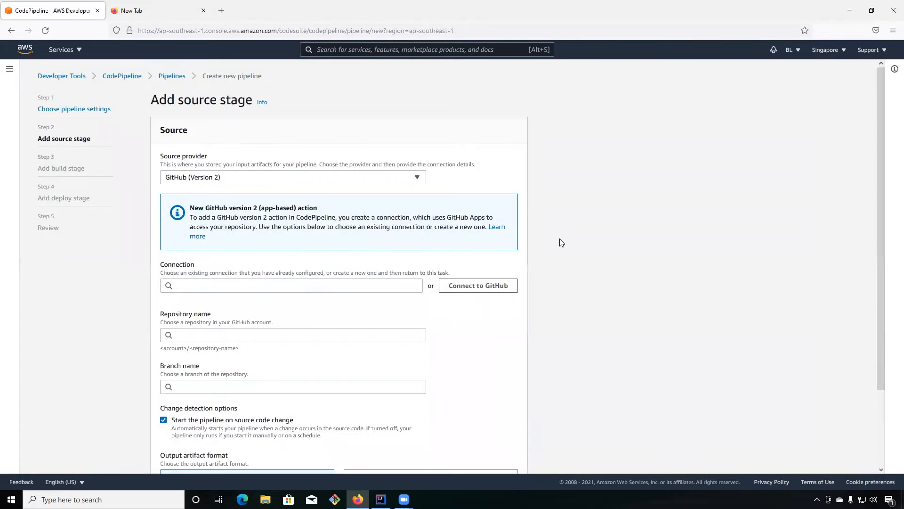
pyautogui.scroll(-2, 552, 292)
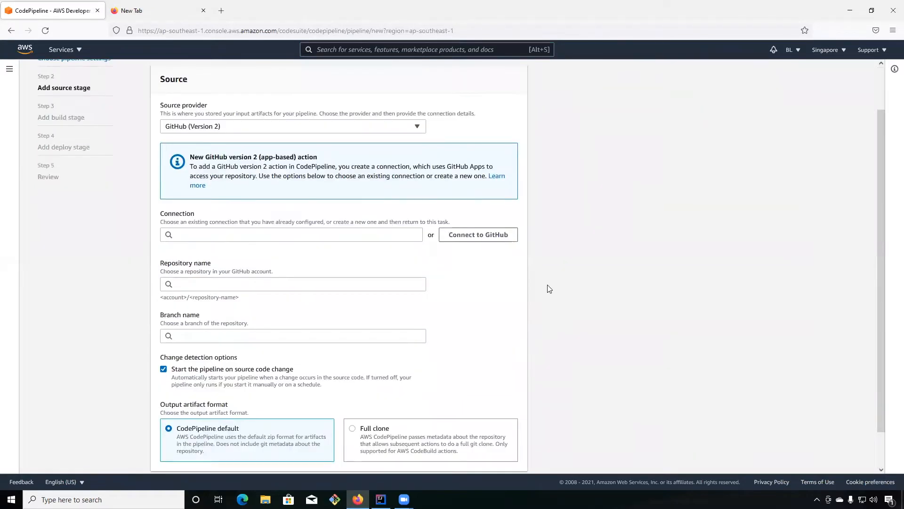
# Start a new GitHub App connection named MathSourceConnection for the source stage.
pyautogui.click(487, 236)
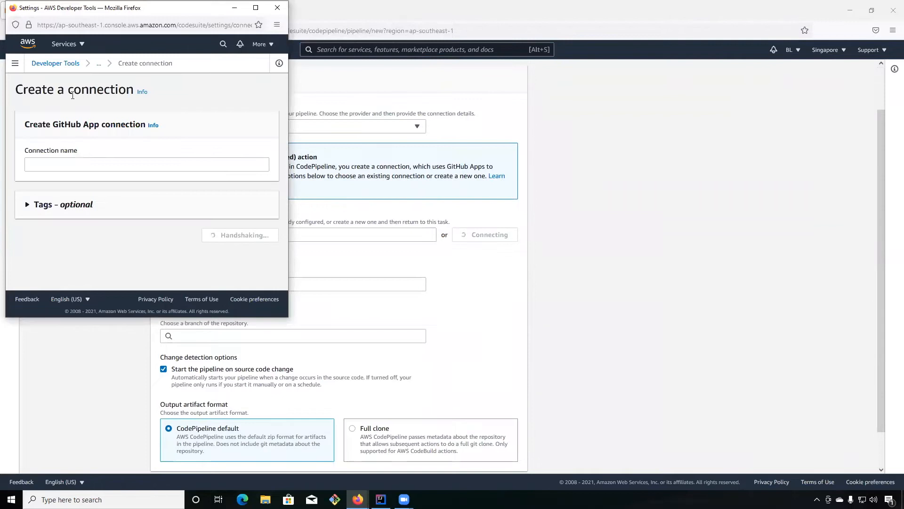
pyautogui.click(55, 164)
pyautogui.write('MathSourceConnection')
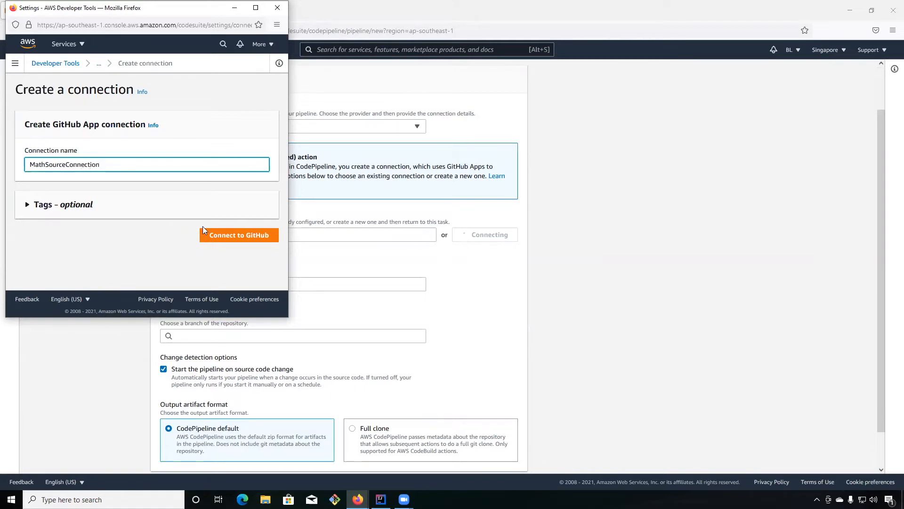
pyautogui.click(230, 236)
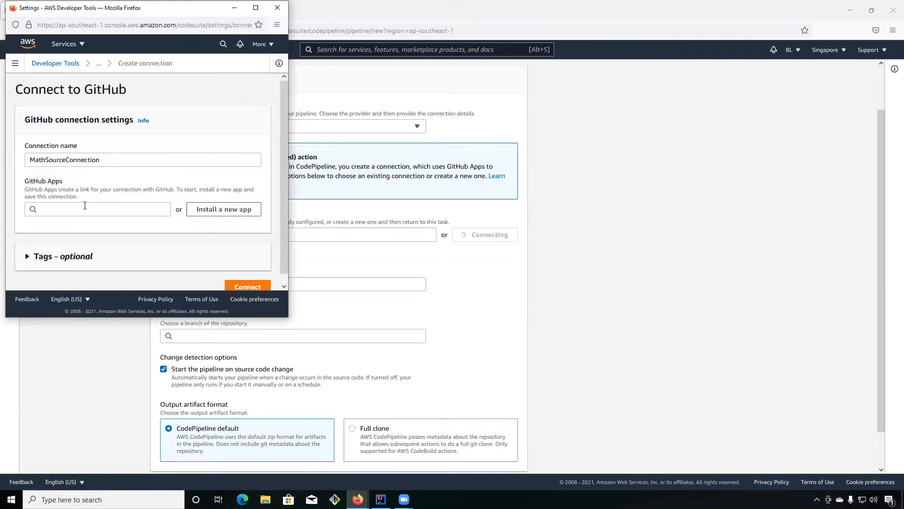
# Link the connection to the existing GitHub app installation and complete the connection.
pyautogui.click(132, 207)
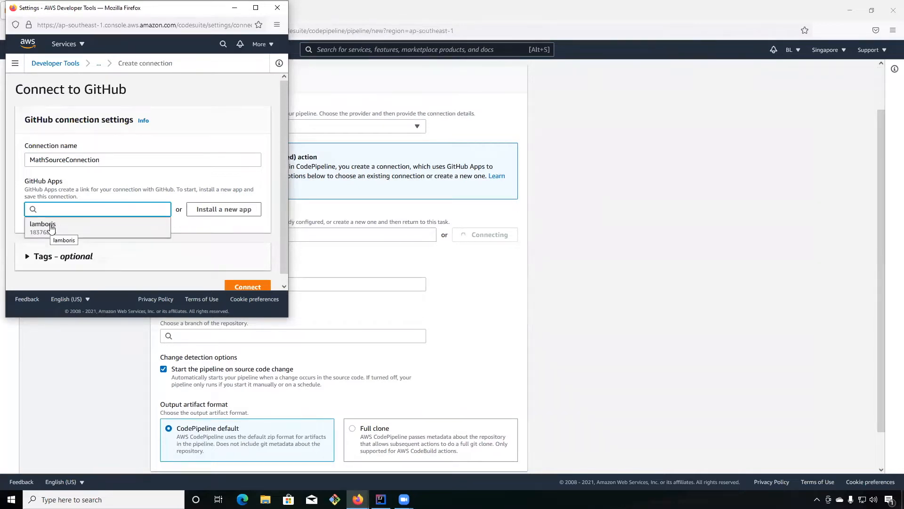
pyautogui.click(51, 228)
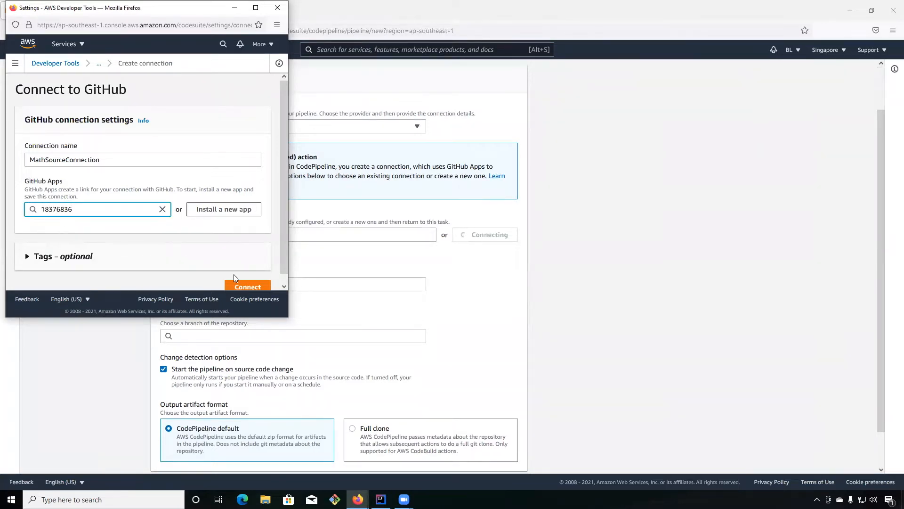
pyautogui.scroll(-1, 264, 267)
pyautogui.click(253, 281)
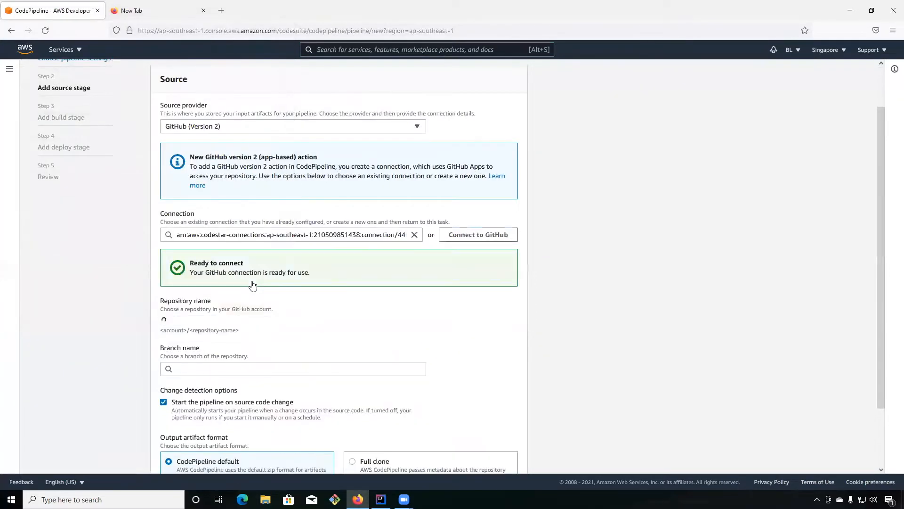
# Select the mathservice repository and its main branch, keep starting the pipeline on source code change enabled, and continue to the build stage.
pyautogui.scroll(-3, 545, 285)
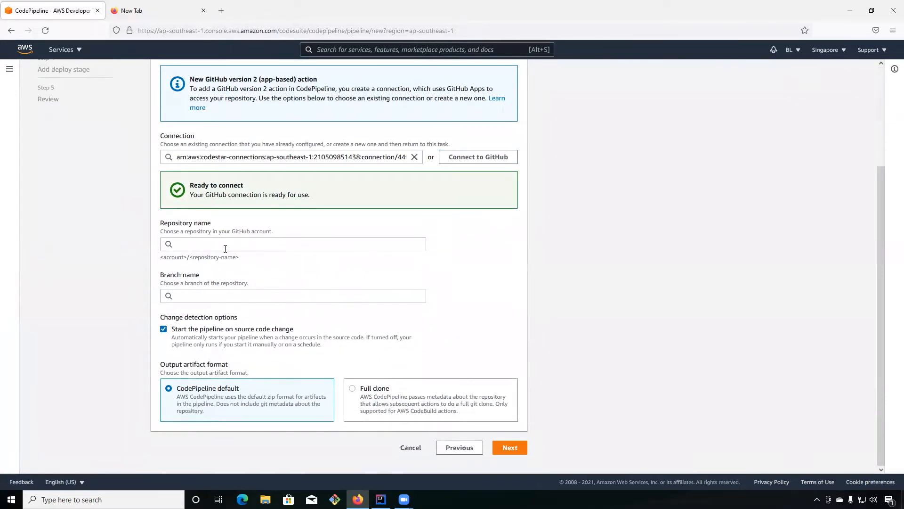
pyautogui.click(207, 243)
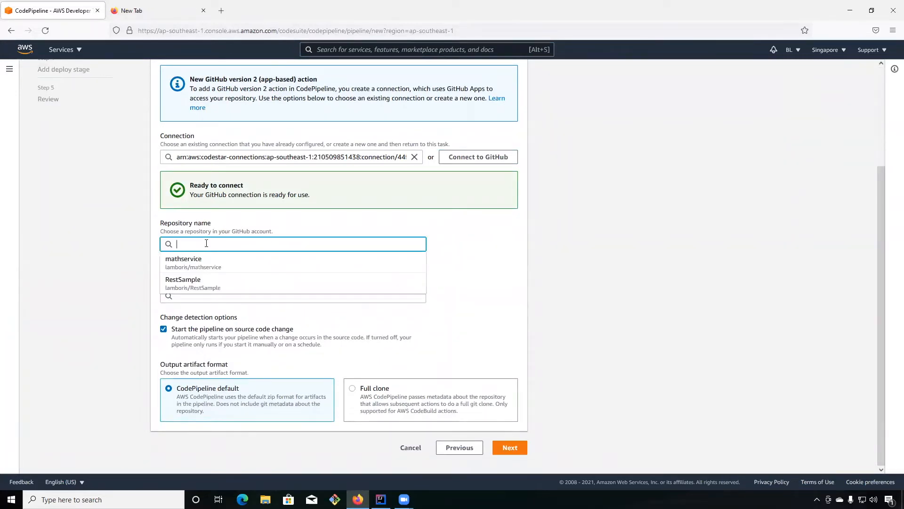
pyautogui.click(197, 263)
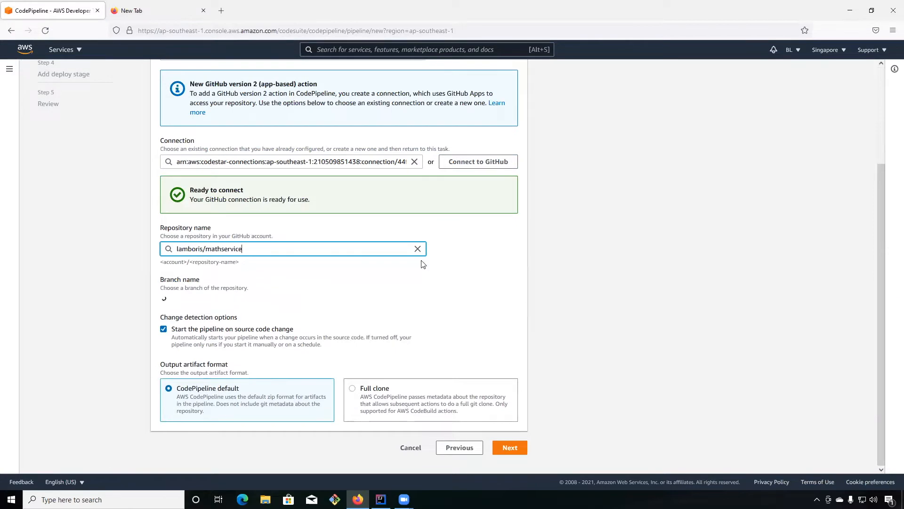
pyautogui.click(230, 293)
pyautogui.click(175, 311)
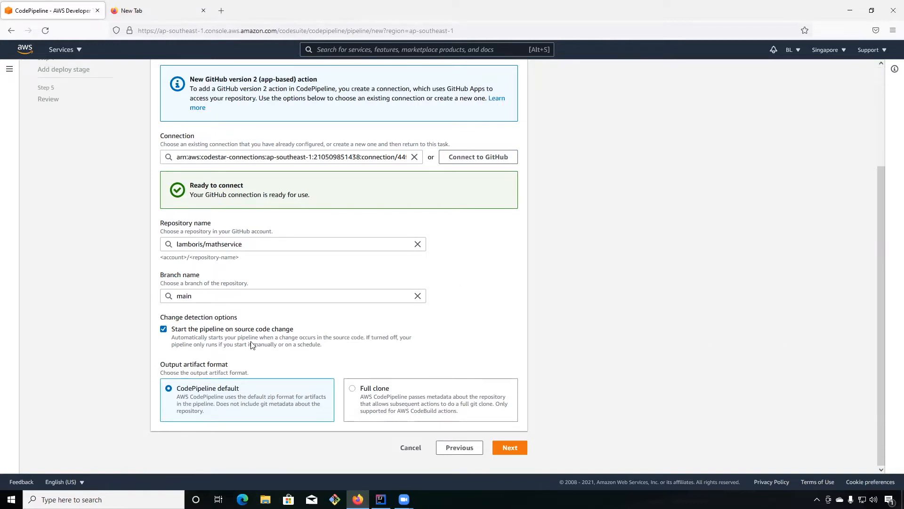
pyautogui.click(164, 330)
pyautogui.click(516, 449)
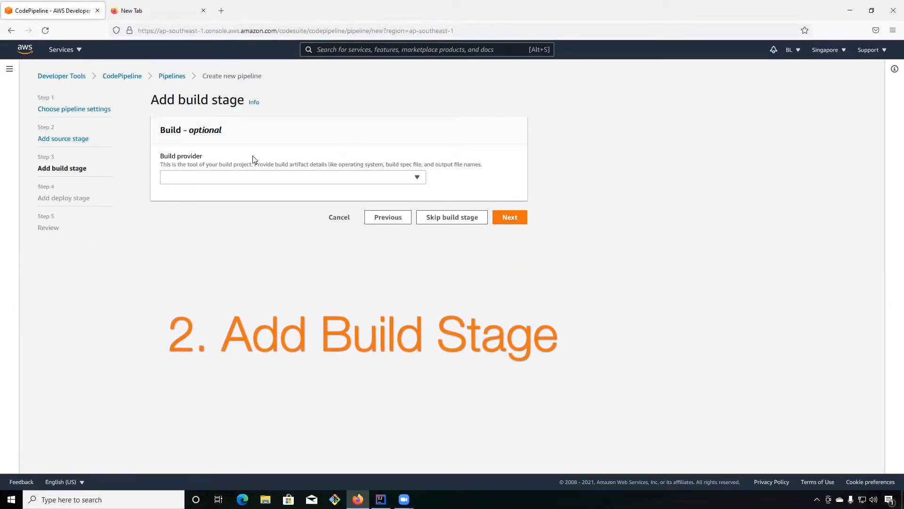
# Configure the build stage with AWS CodeBuild and the BuildMathService project, and continue to the deploy stage.
pyautogui.click(234, 177)
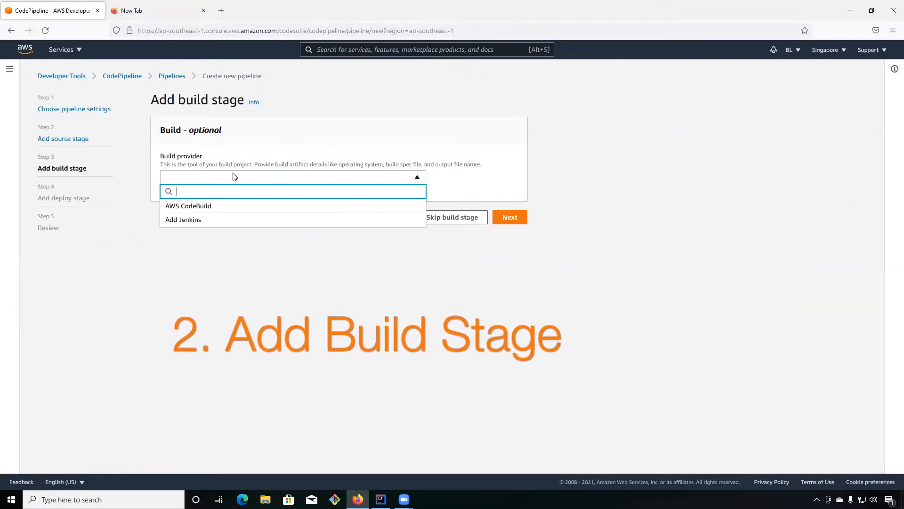
pyautogui.click(210, 207)
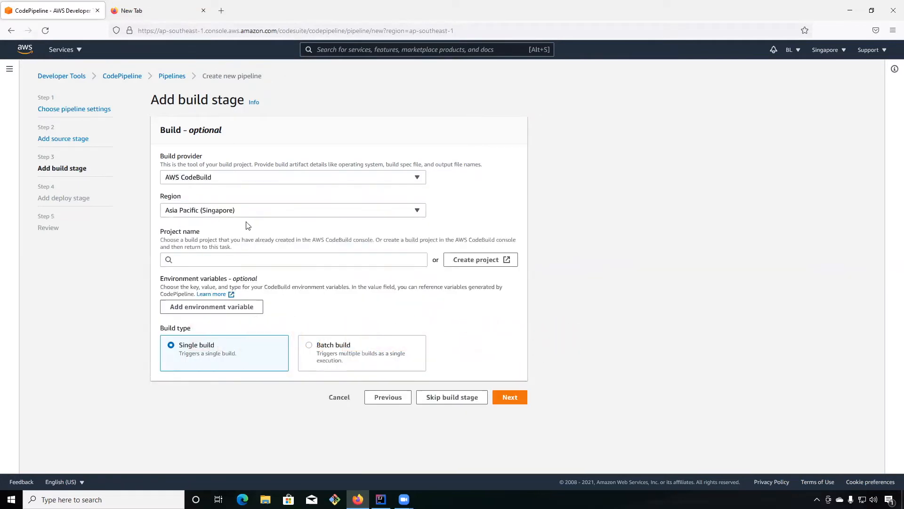
pyautogui.click(243, 263)
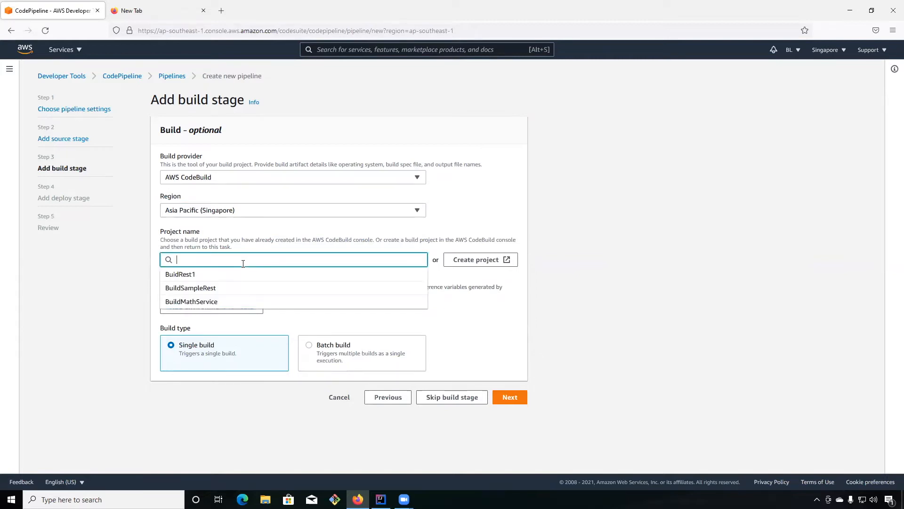
pyautogui.click(193, 303)
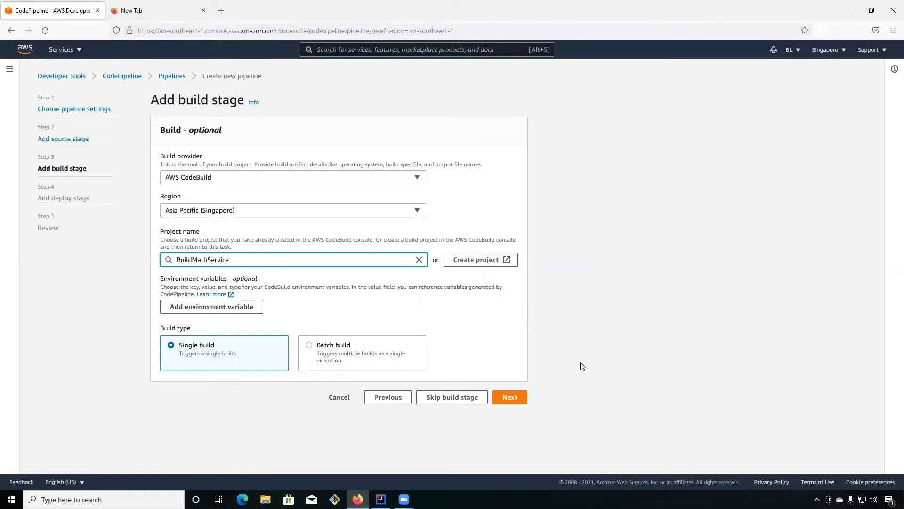
pyautogui.click(512, 397)
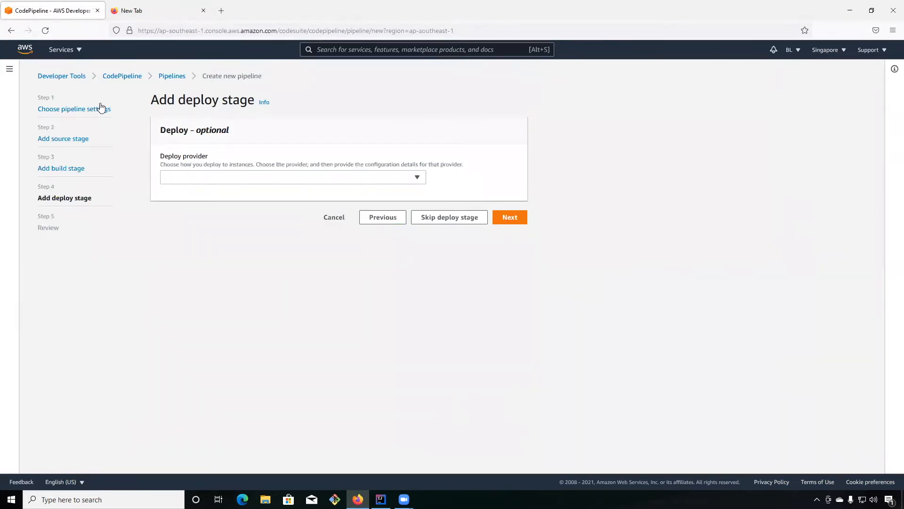
# Skip the deploy stage, review the settings and create the pipeline.
pyautogui.click(453, 221)
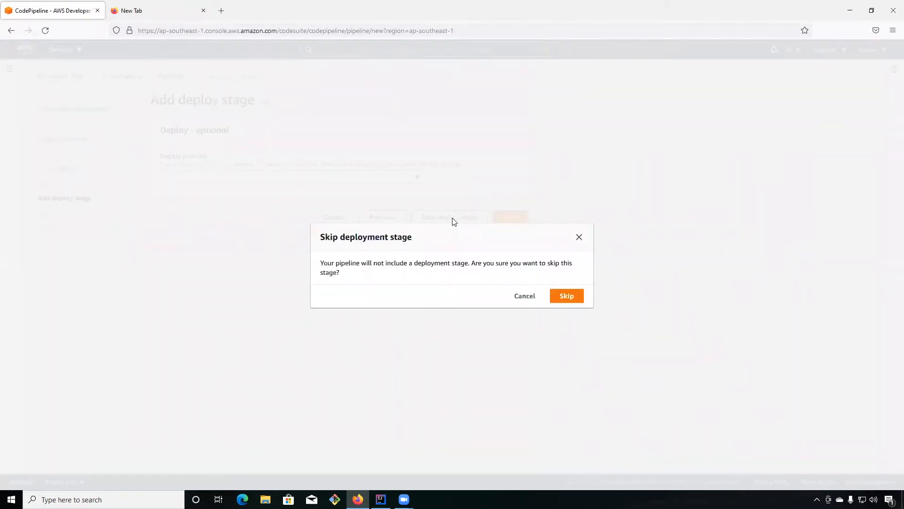
pyautogui.click(571, 302)
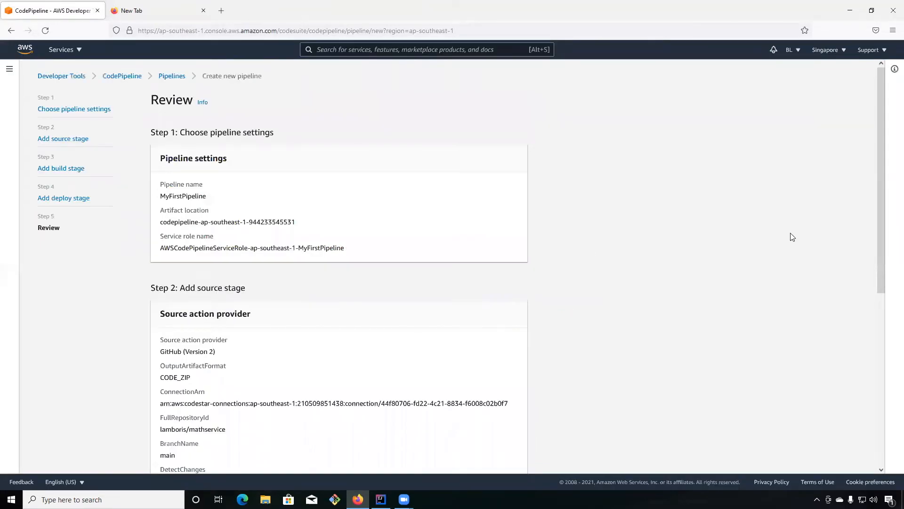
pyautogui.scroll(-6, 792, 237)
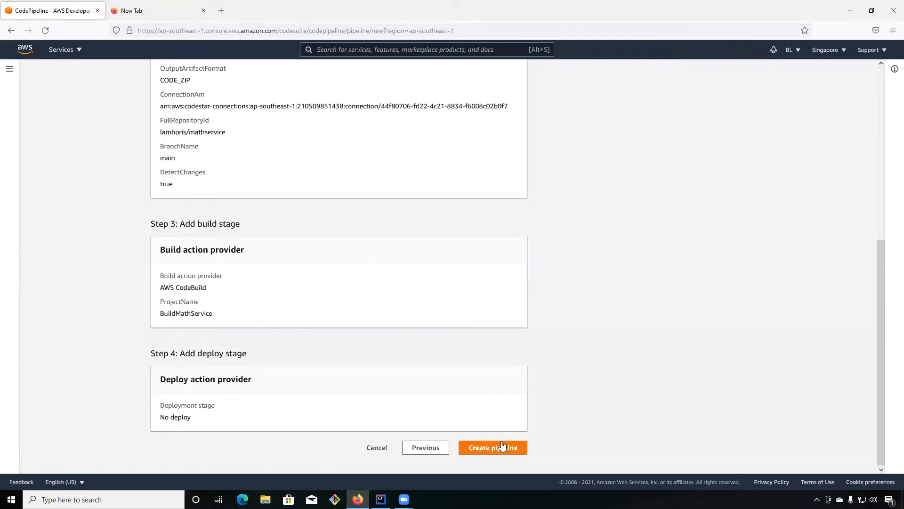
pyautogui.click(482, 451)
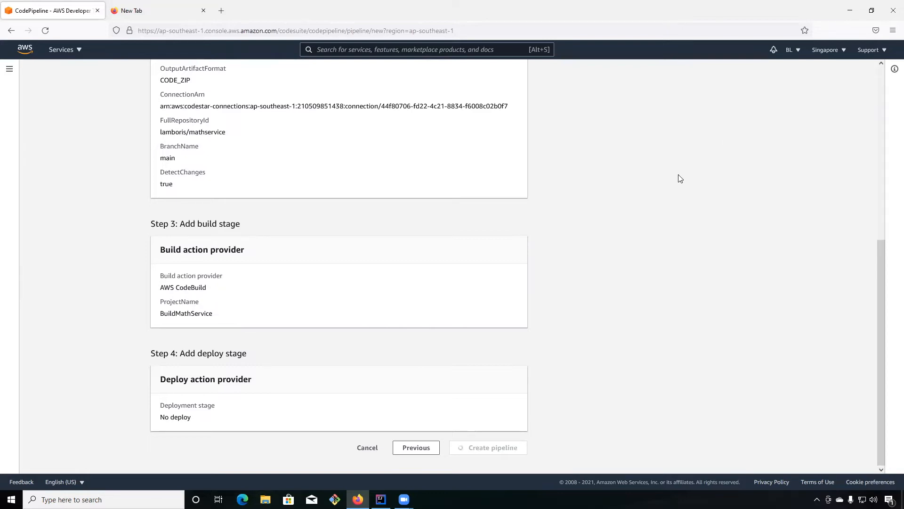
pyautogui.scroll(6, 681, 179)
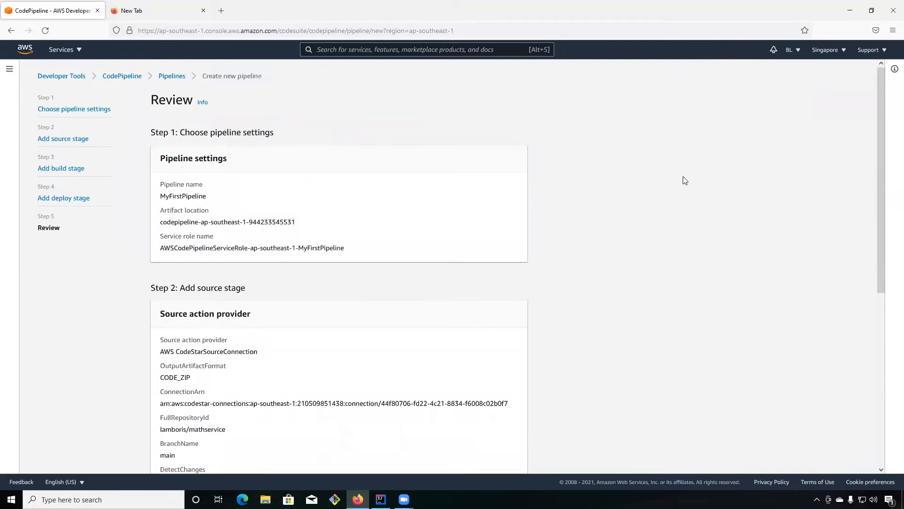
pyautogui.scroll(-6, 684, 181)
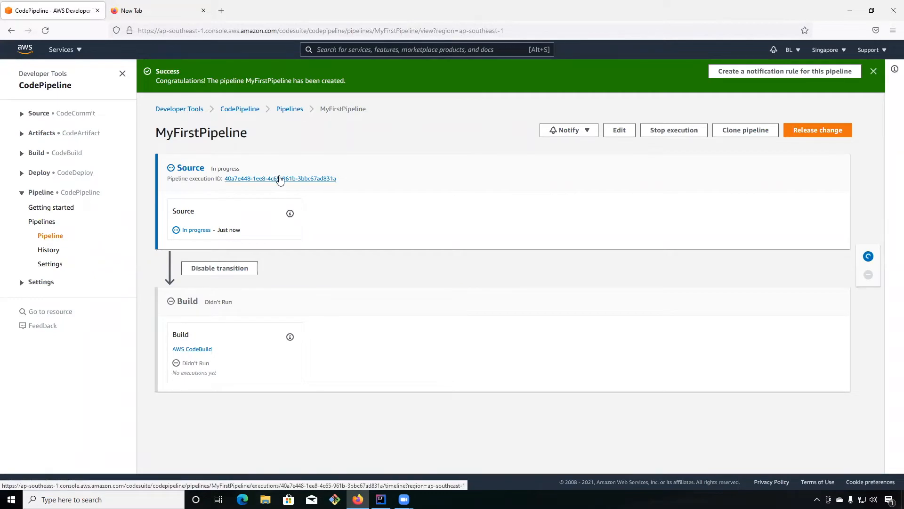
# Reload the pipeline's view and open the Build action's execution details in a separate browser tab.
pyautogui.click(59, 239)
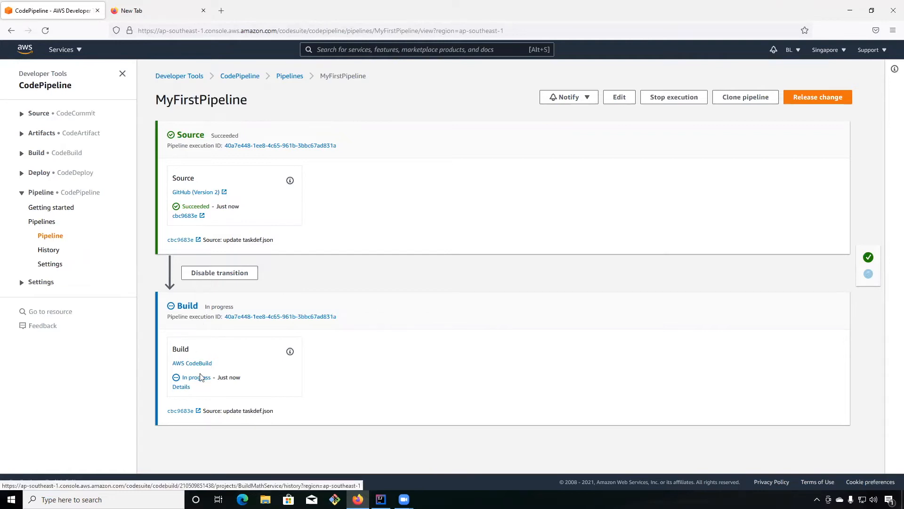
pyautogui.middleClick(185, 387)
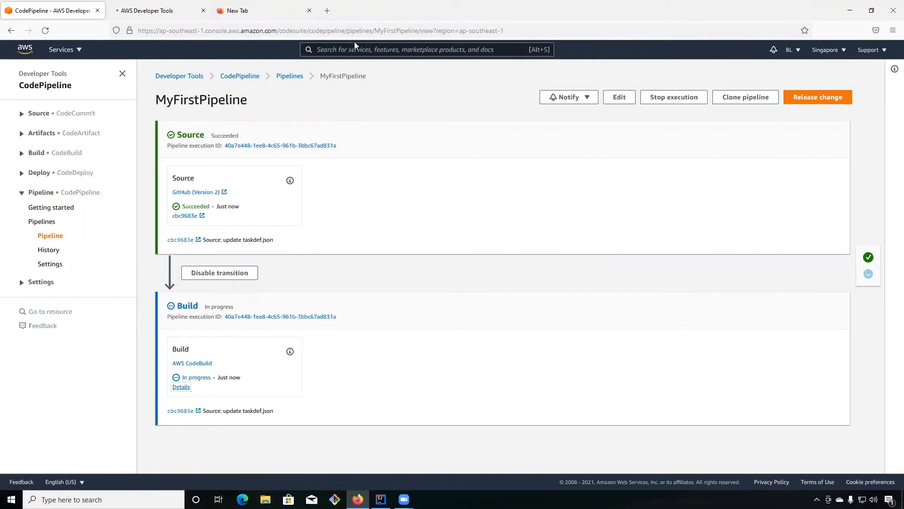
pyautogui.click(168, 17)
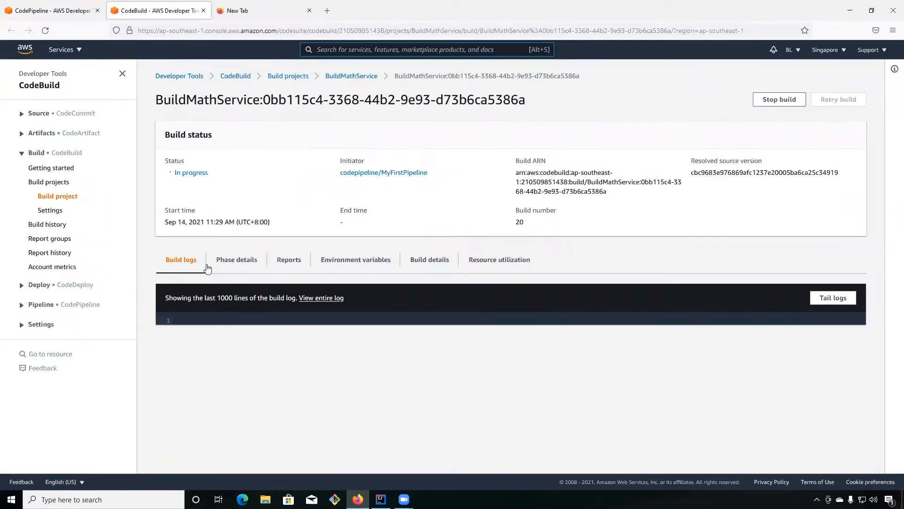
# Examine the build's phase details and build logs, and return to the pipeline's view to check its stages.
pyautogui.click(233, 264)
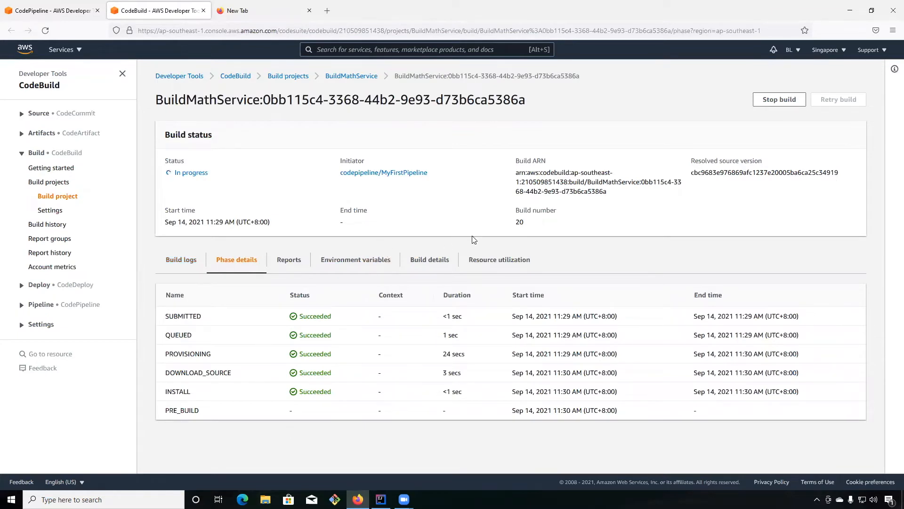
pyautogui.click(179, 265)
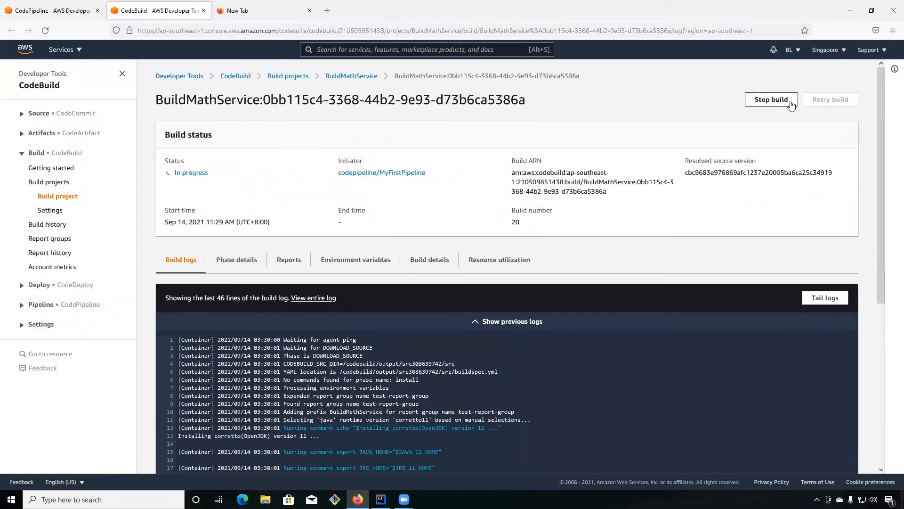
pyautogui.scroll(-5, 777, 298)
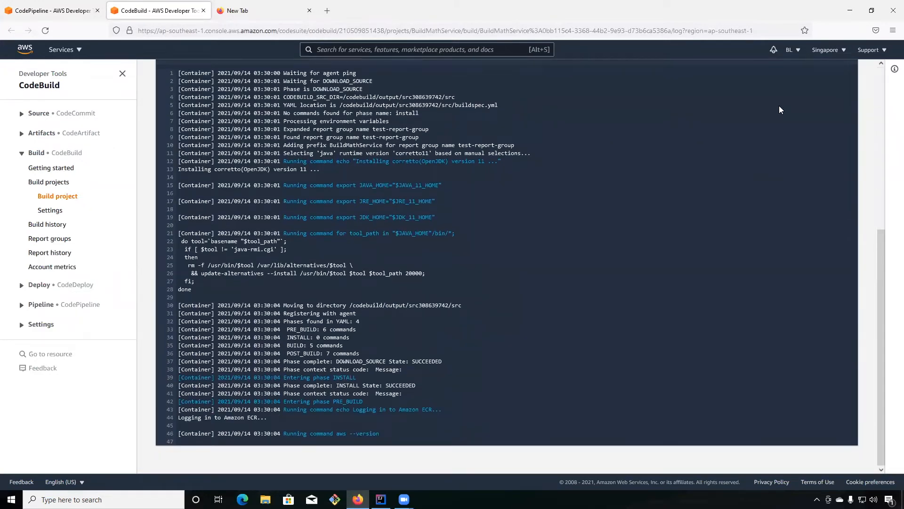
pyautogui.click(67, 13)
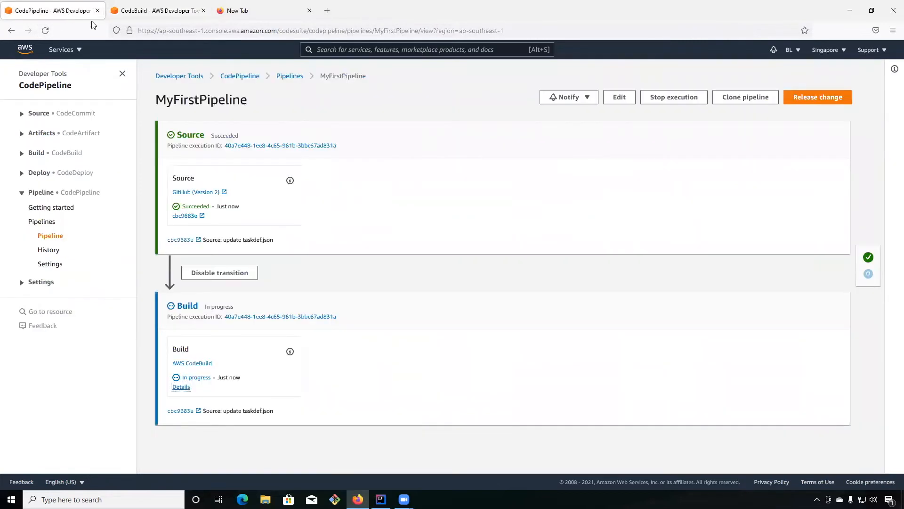
pyautogui.click(51, 236)
pyautogui.click(59, 240)
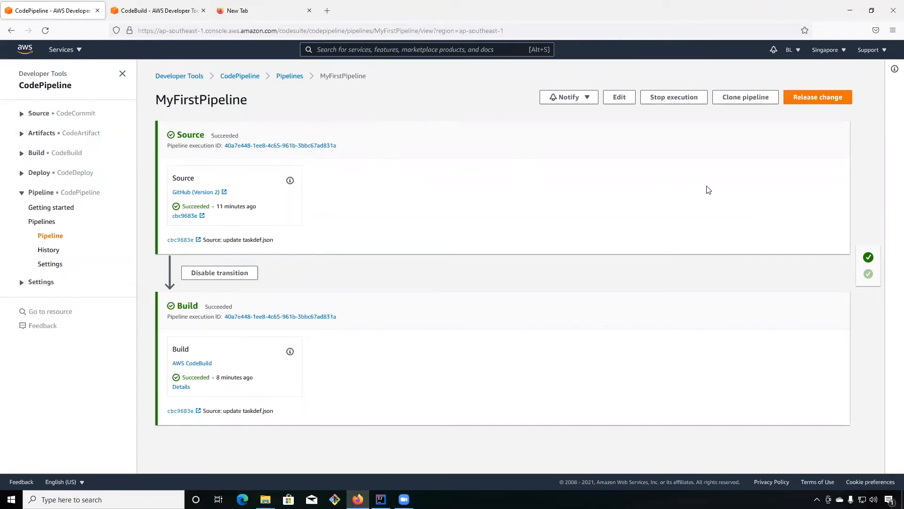
# Start editing MyFirstPipeline and add a stage named Deploy after the Build stage.
pyautogui.click(614, 97)
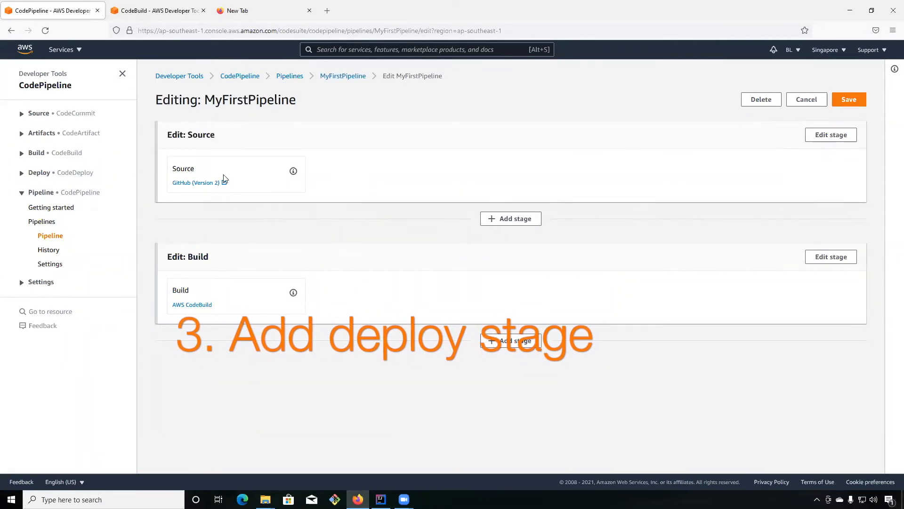
pyautogui.click(511, 340)
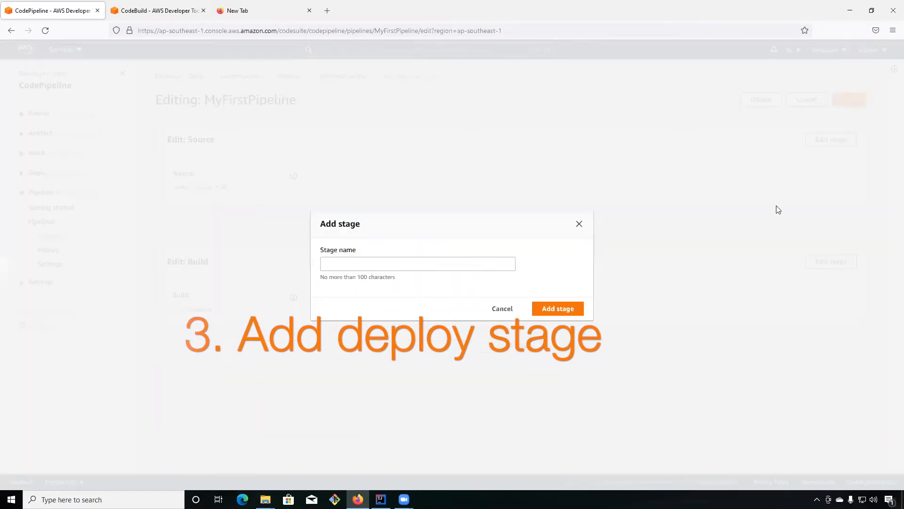
pyautogui.click(375, 264)
pyautogui.write('D')
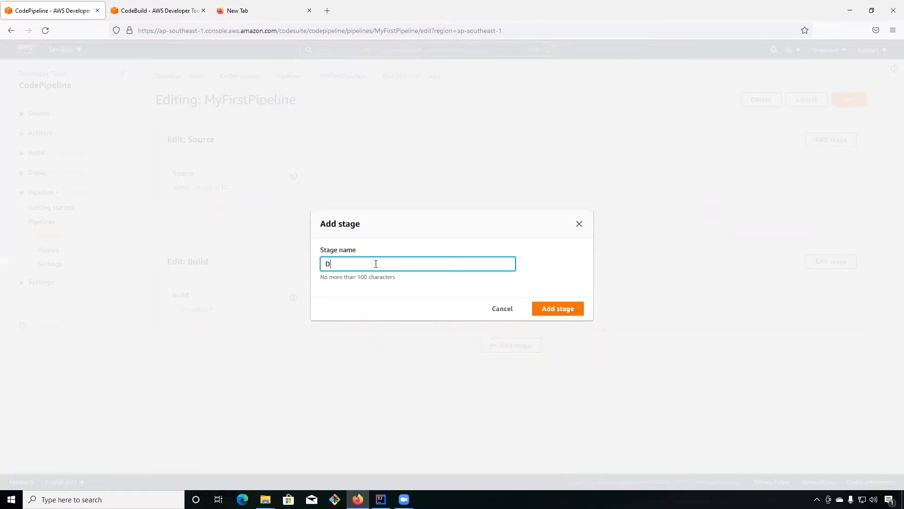
pyautogui.write('eploy')
pyautogui.click(561, 307)
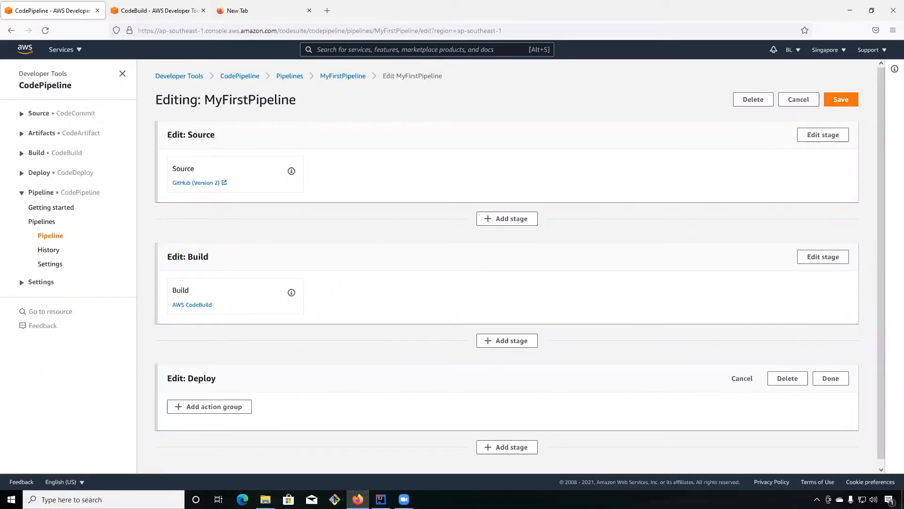
# Add an action named Deployment to the Deploy stage with Amazon ECS (Blue/Green) as provider and SourceArtifact as input artifact.
pyautogui.click(212, 407)
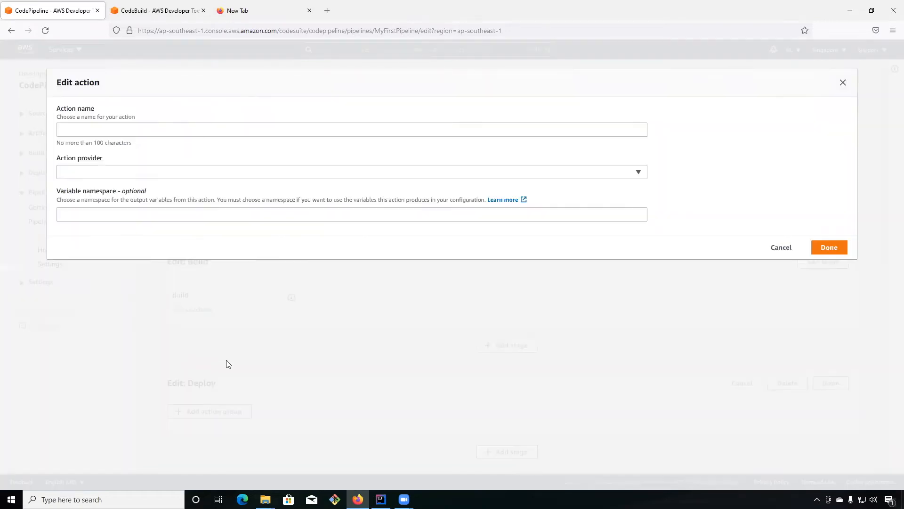
pyautogui.click(106, 126)
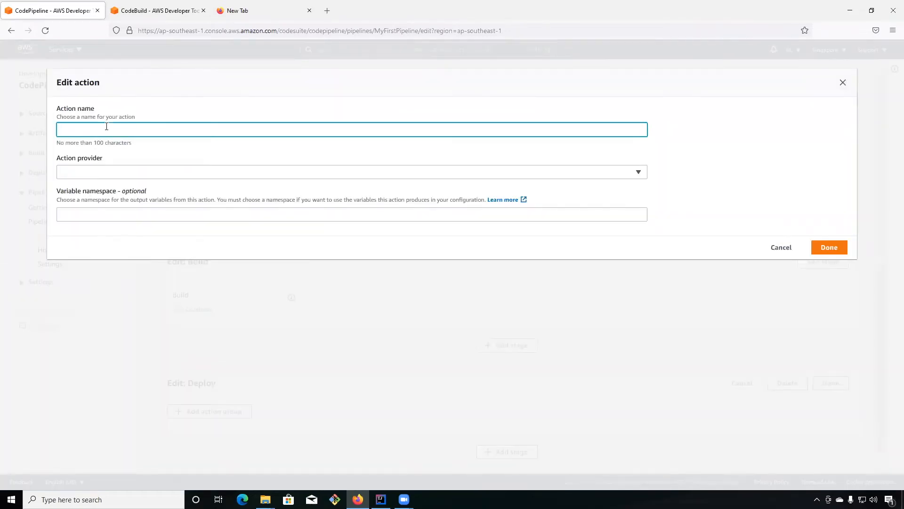
pyautogui.write('Deployment')
pyautogui.click(101, 173)
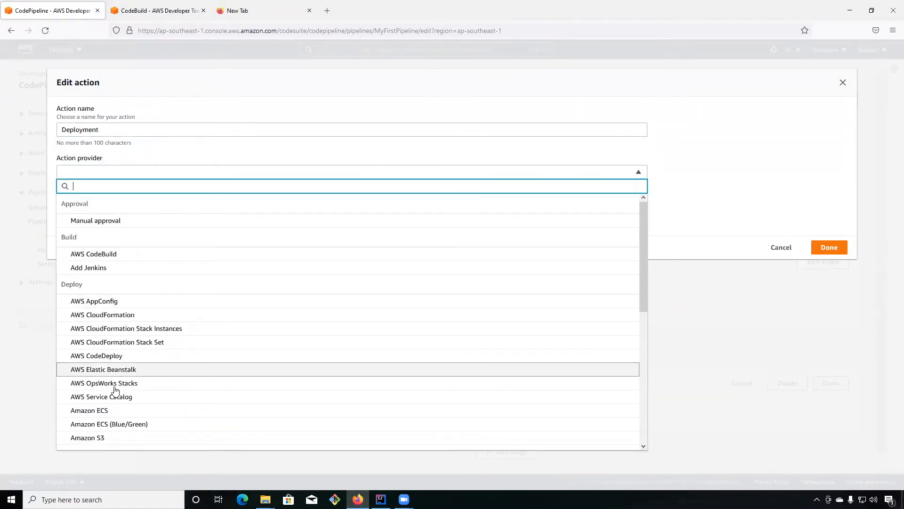
pyautogui.click(150, 426)
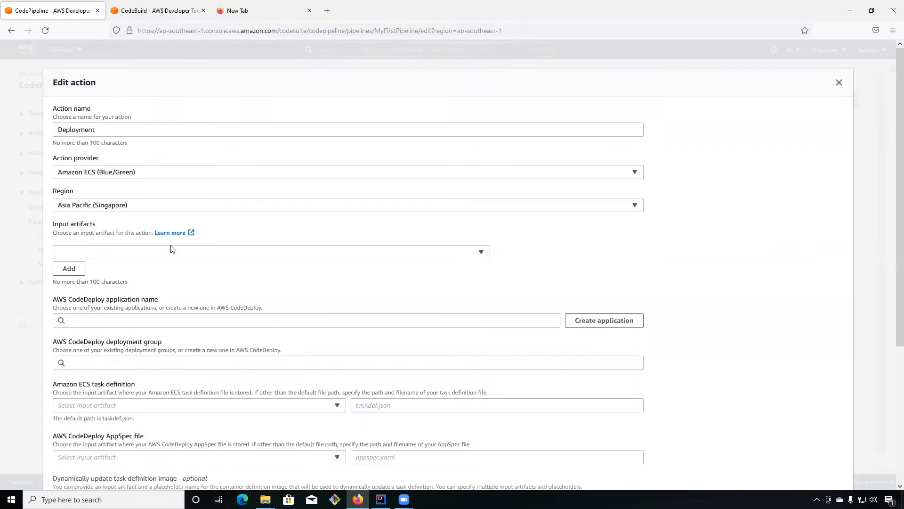
pyautogui.click(304, 253)
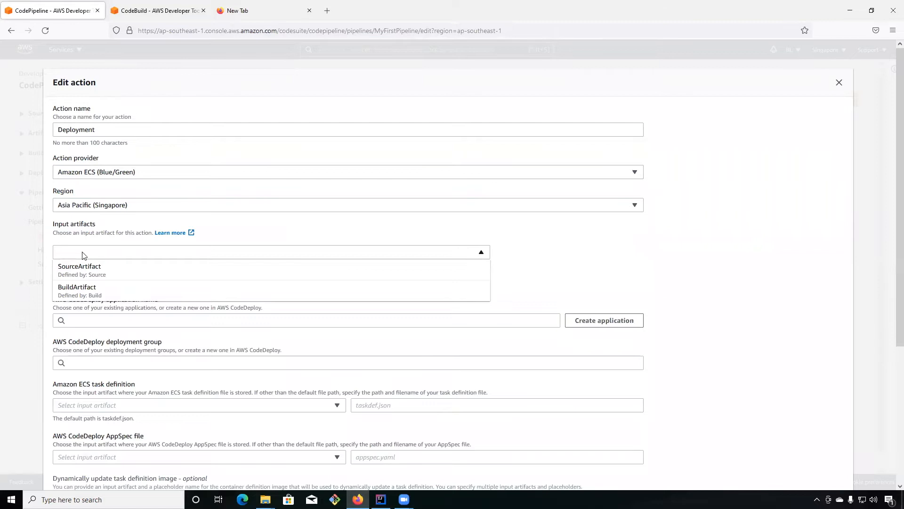
pyautogui.click(82, 274)
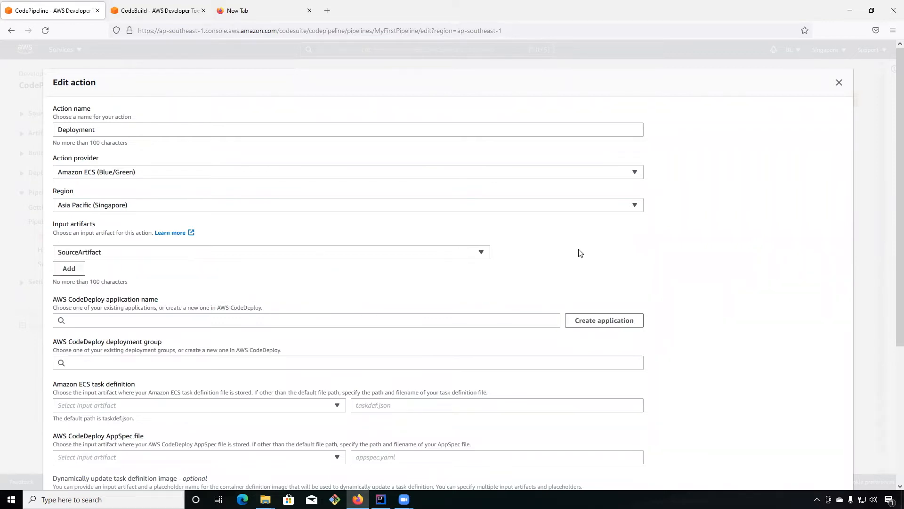
# Set the CodeDeploy application to AppECS-MyNewECSCluster-MyNewService and the deployment group to DgpECS-MyNewECSCluster-MyNewService.
pyautogui.scroll(-2, 580, 253)
pyautogui.scroll(-2, 580, 253)
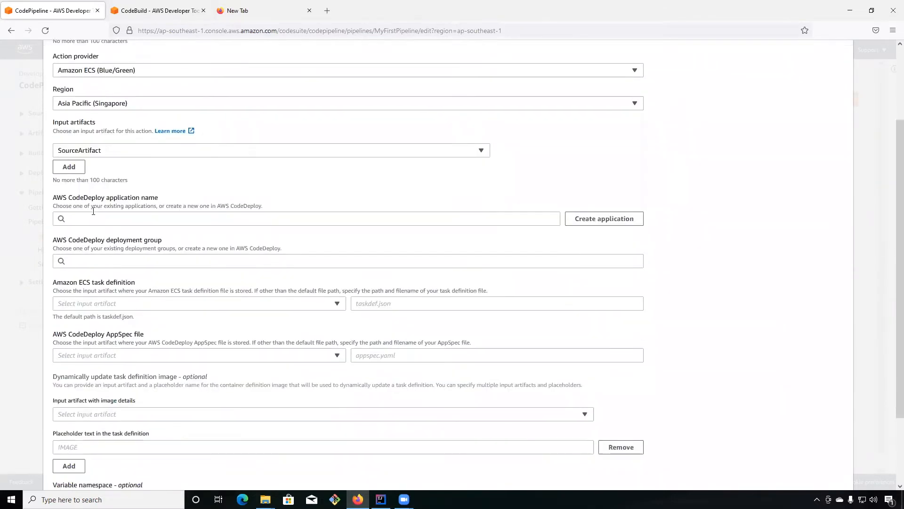
pyautogui.click(126, 217)
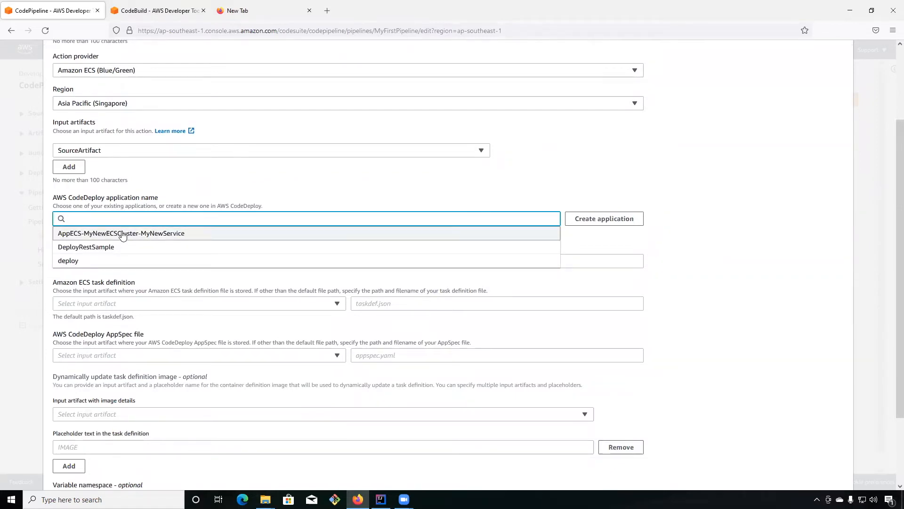
pyautogui.click(122, 234)
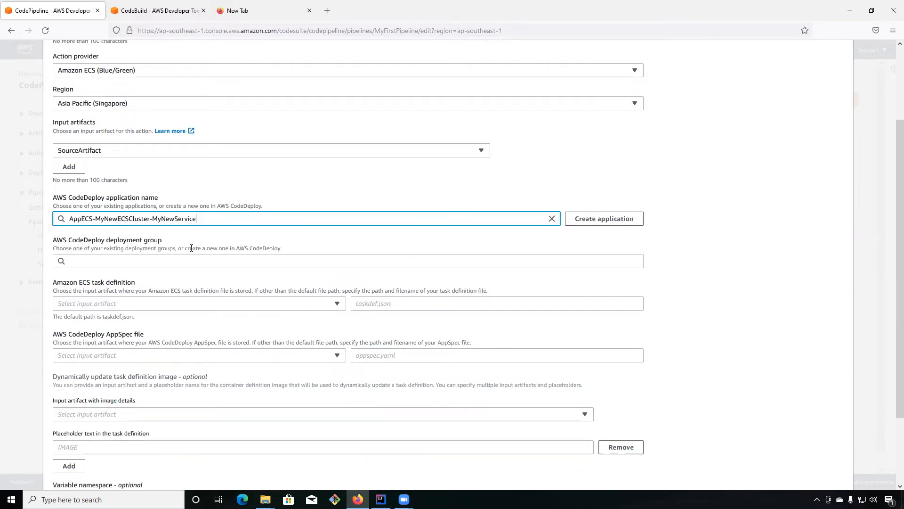
pyautogui.click(123, 259)
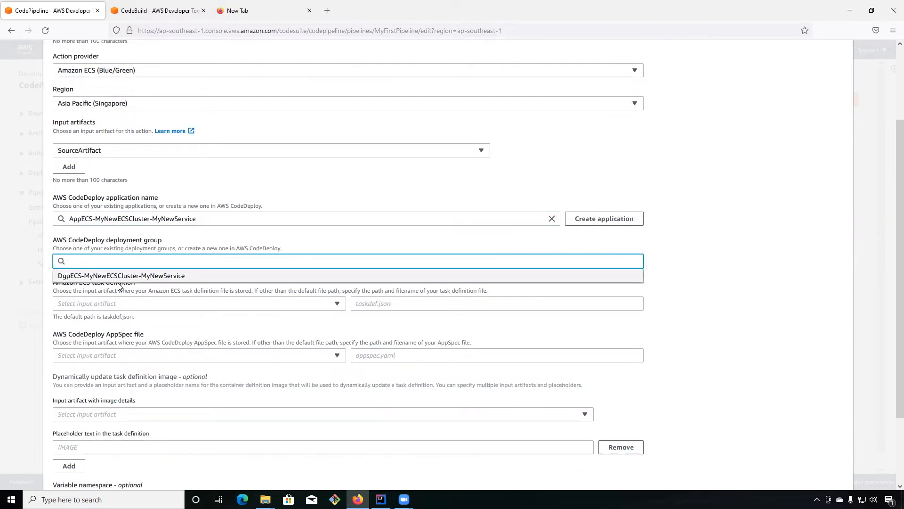
pyautogui.click(123, 281)
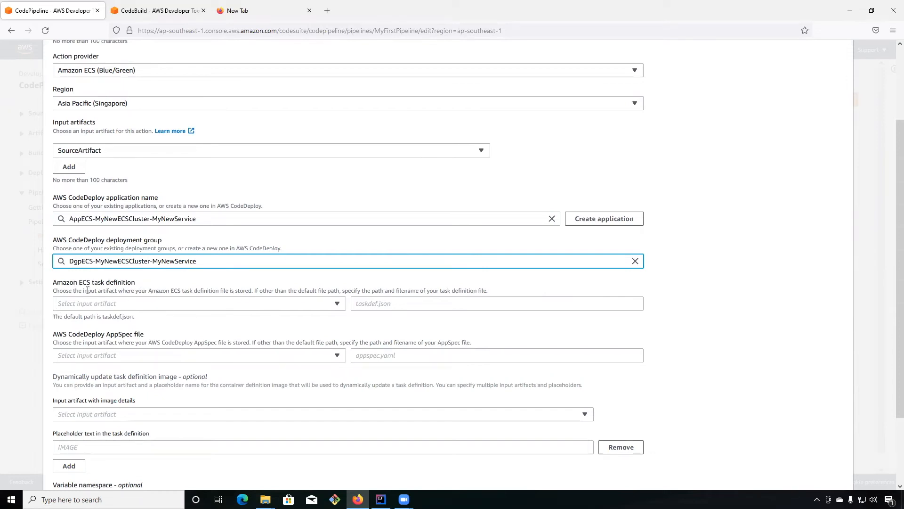
# Choose SourceArtifact as the input artifact for both the Amazon ECS task definition and the CodeDeploy AppSpec file.
pyautogui.click(164, 303)
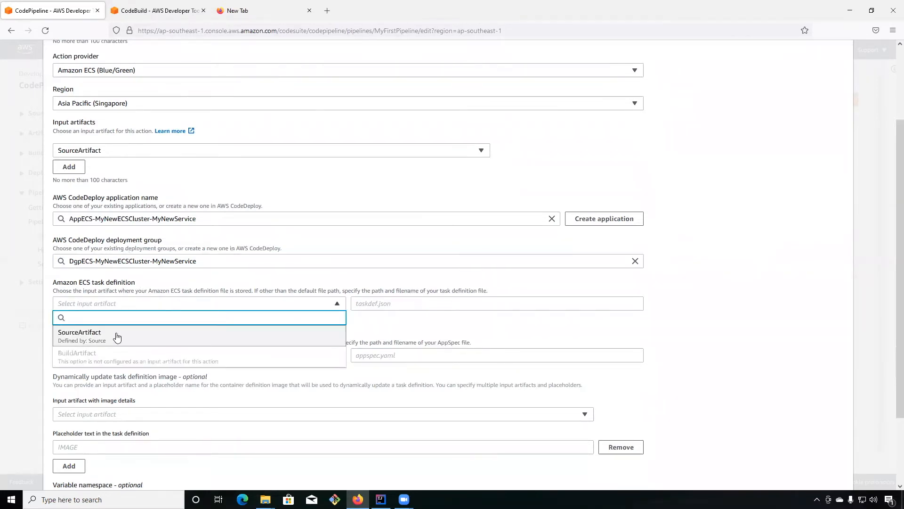
pyautogui.click(150, 335)
pyautogui.click(164, 355)
pyautogui.click(94, 382)
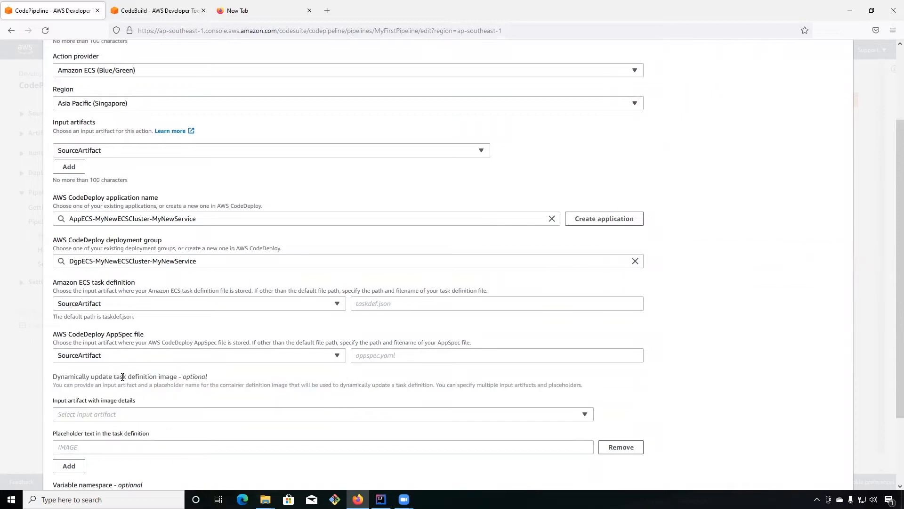
# Switch to IntelliJ IDEA and review the task definition, container name and container port in appspec.yml.
pyautogui.click(381, 499)
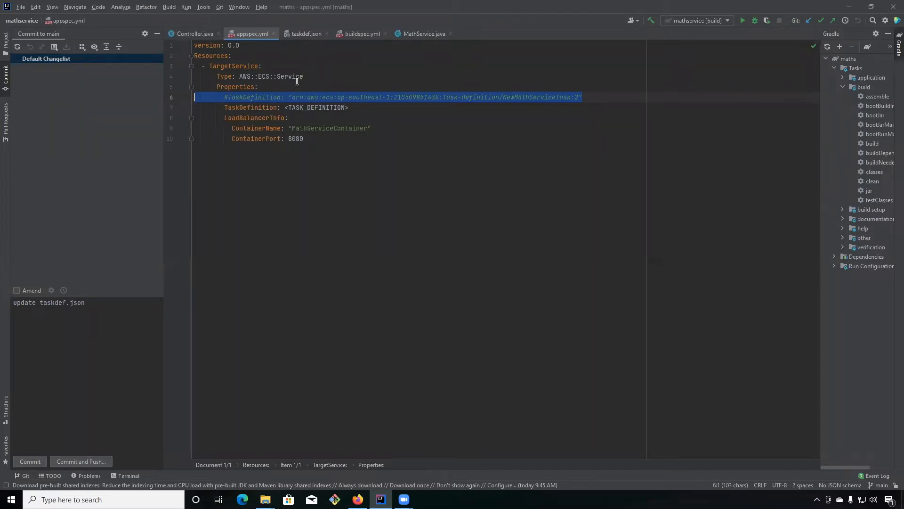
pyautogui.click(327, 78)
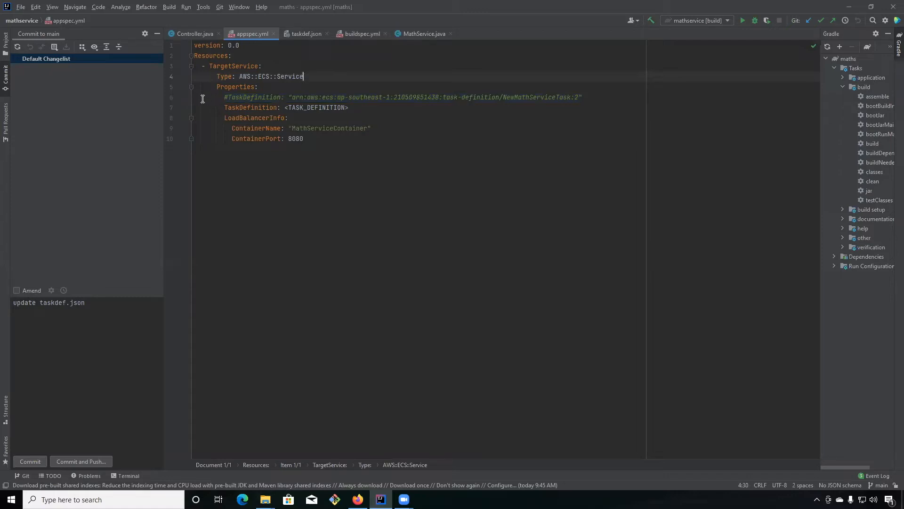
pyautogui.moveTo(206, 109); pyautogui.dragTo(354, 107)
pyautogui.click(367, 80)
pyautogui.doubleClick(331, 128)
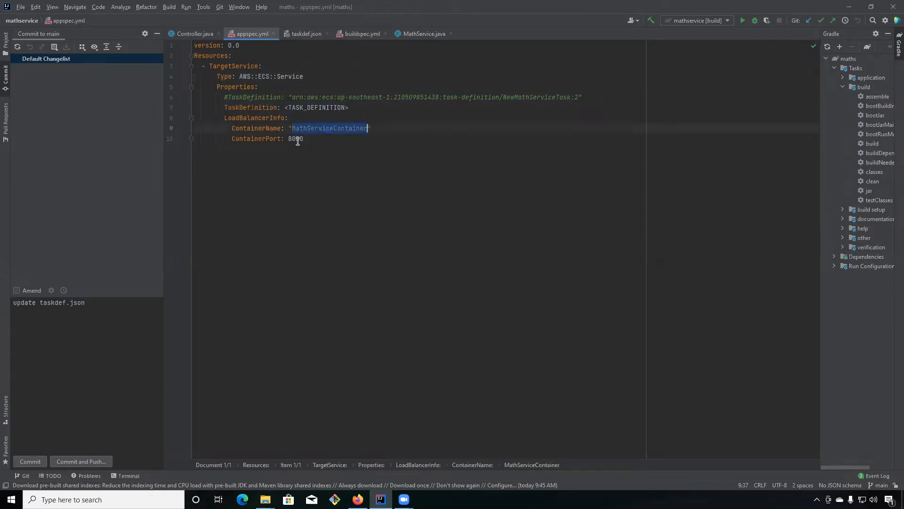
pyautogui.doubleClick(296, 139)
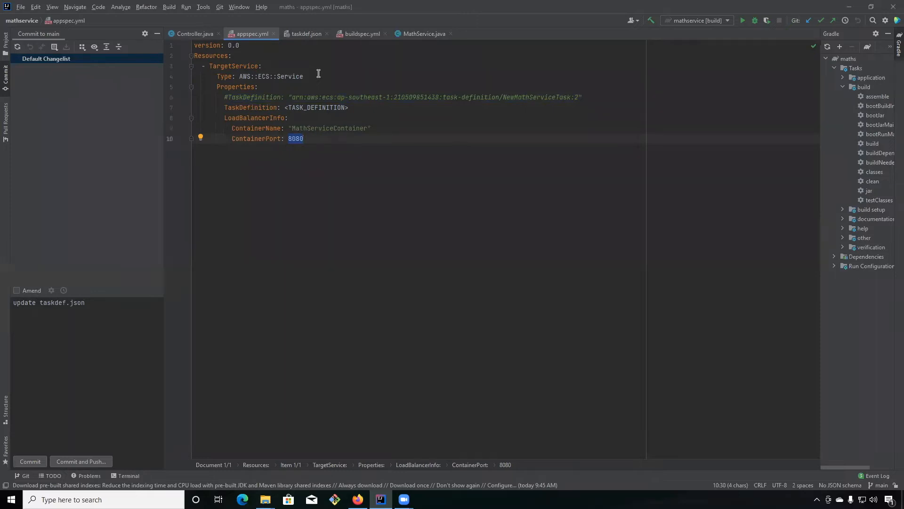
# Open taskdef.json and review the container's image, name, memory, CPU and port mappings, including the host port.
pyautogui.click(302, 36)
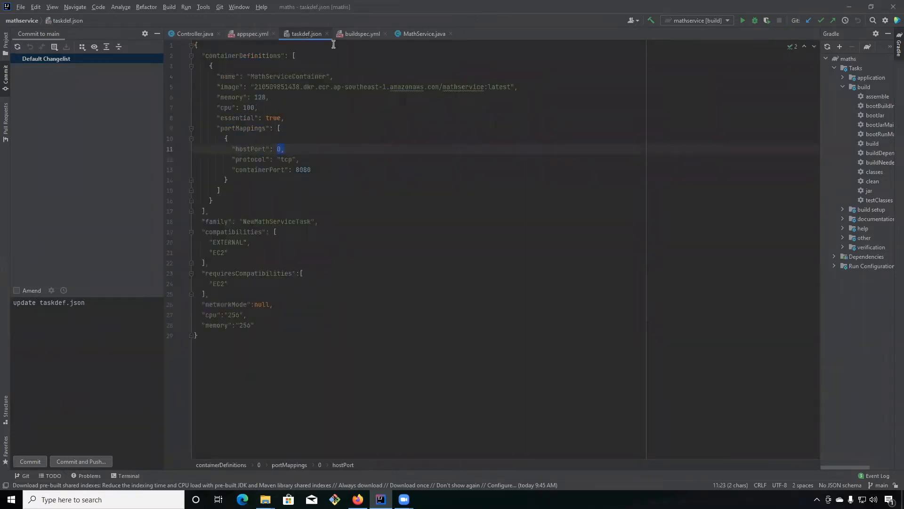
pyautogui.moveTo(201, 88); pyautogui.dragTo(557, 91)
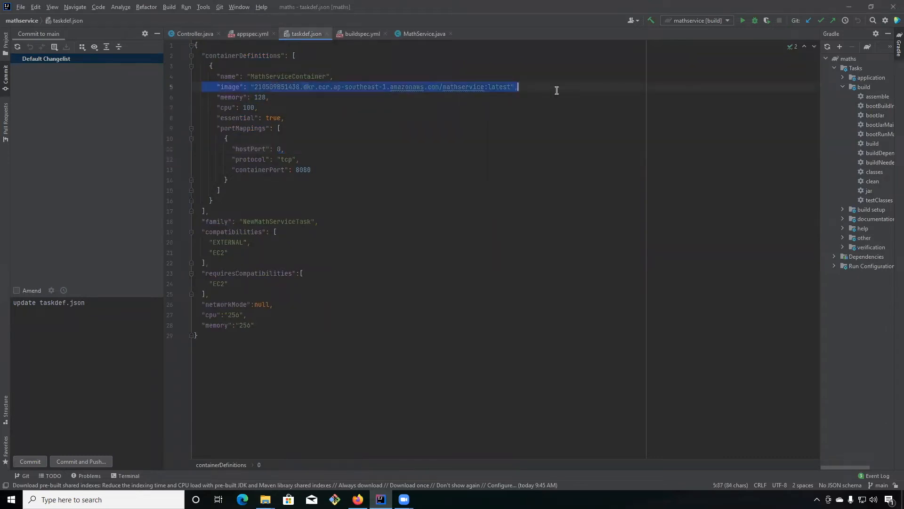
pyautogui.doubleClick(274, 76)
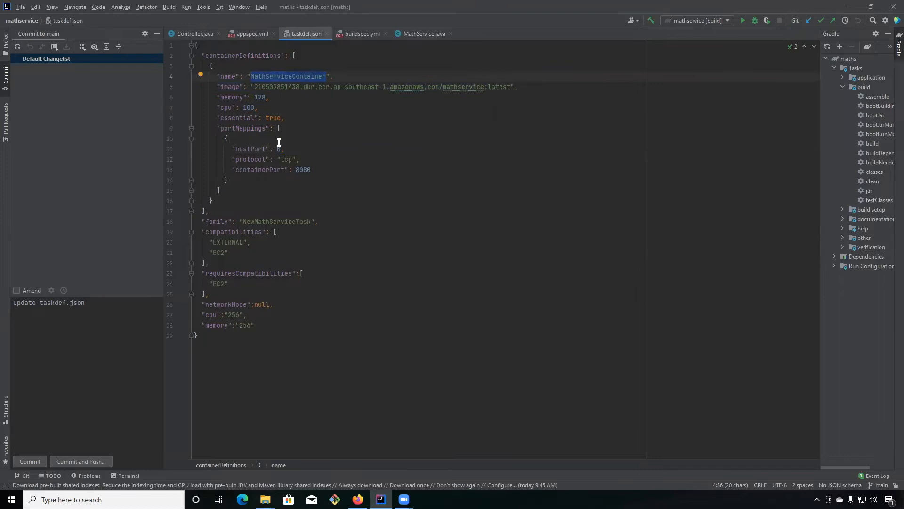
pyautogui.moveTo(217, 97); pyautogui.dragTo(258, 107)
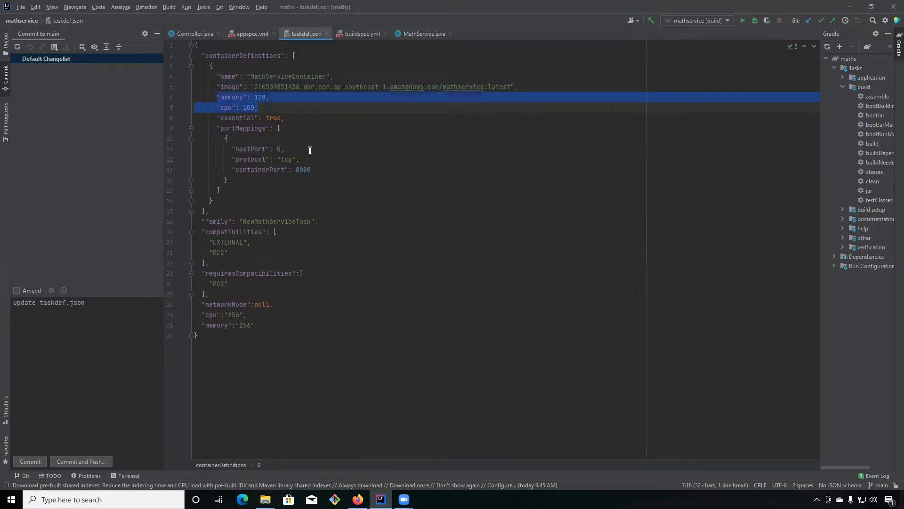
pyautogui.click(269, 128)
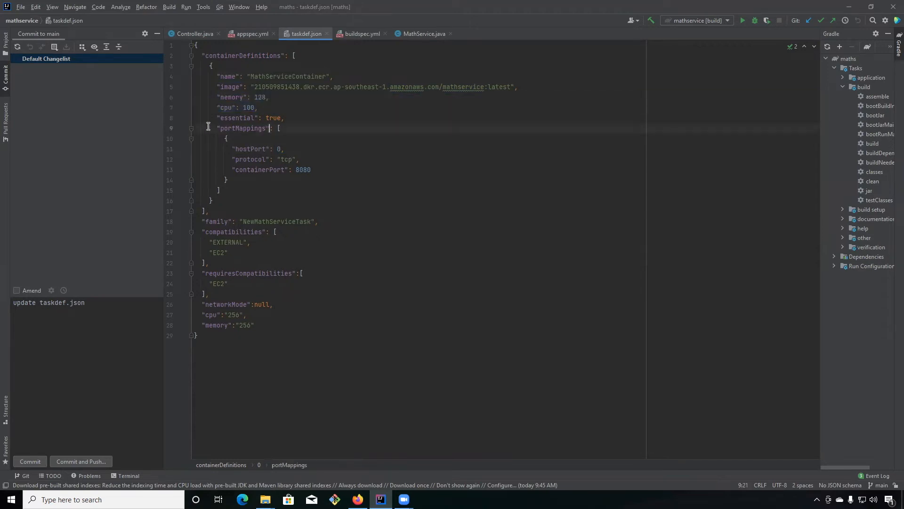
pyautogui.moveTo(209, 127); pyautogui.dragTo(367, 183)
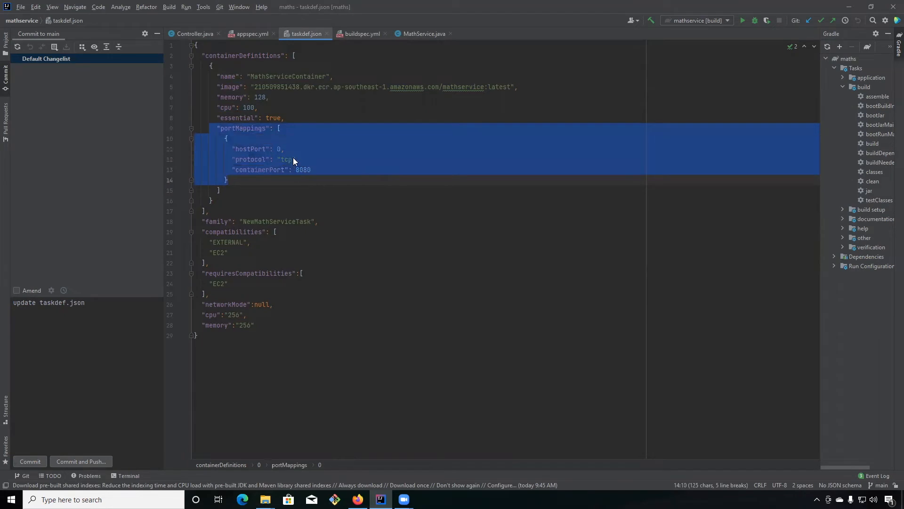
pyautogui.click(277, 148)
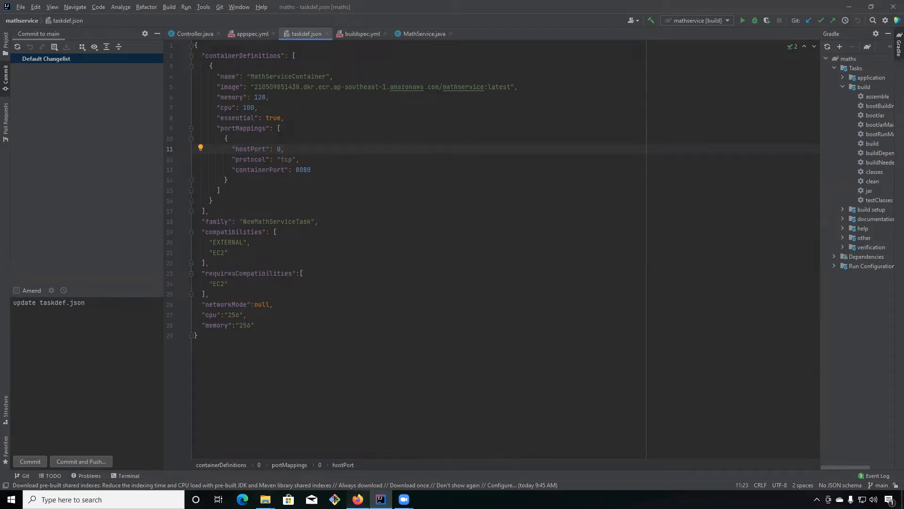
# Switch back to the CodePipeline page in Firefox and set the Amazon ECS task definition file path to taskdef.json.
pyautogui.click(358, 500)
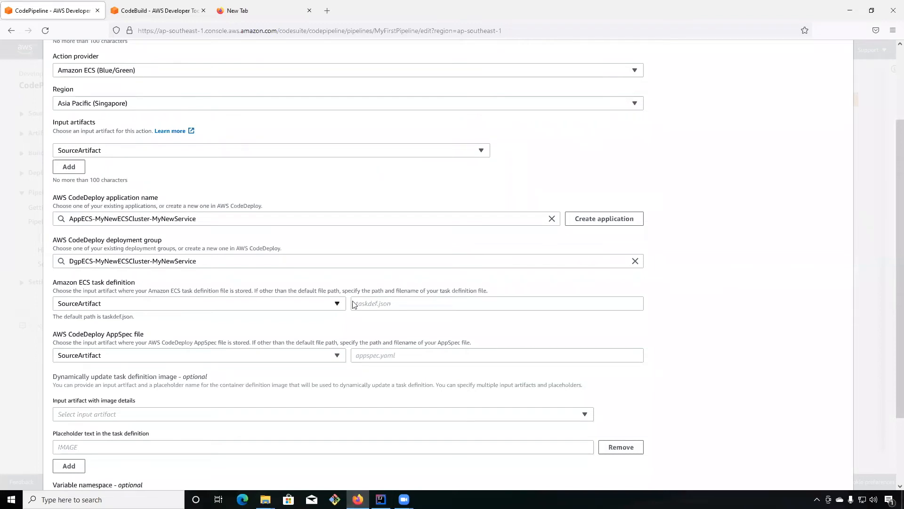
pyautogui.click(370, 305)
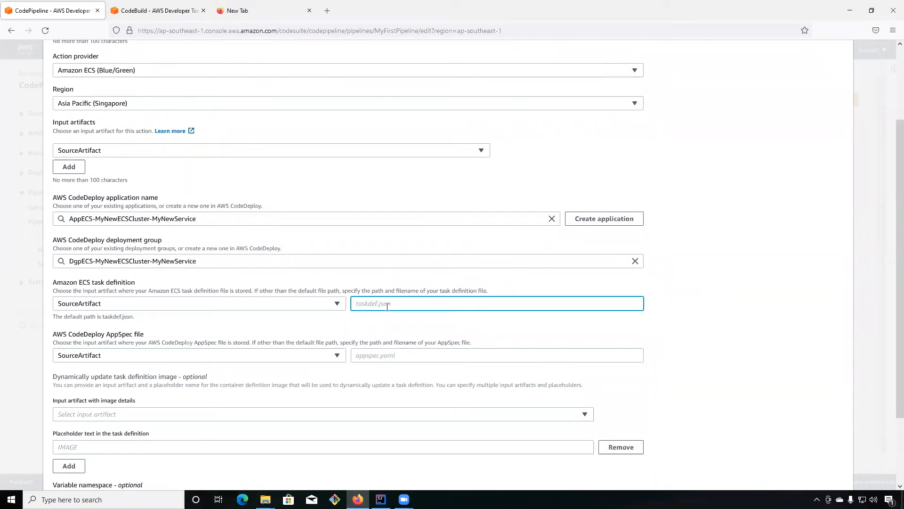
pyautogui.write('taskdef.json')
# Set the AWS CodeDeploy AppSpec file path to appspec.yml.
pyautogui.click(416, 355)
pyautogui.write('appse')
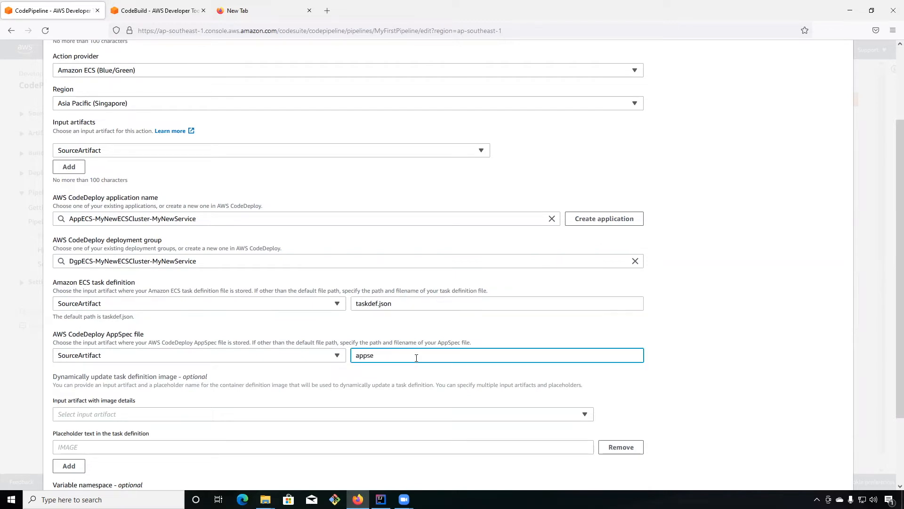
pyautogui.press('BackSpace')
pyautogui.write('pec.yml')
pyautogui.click(680, 368)
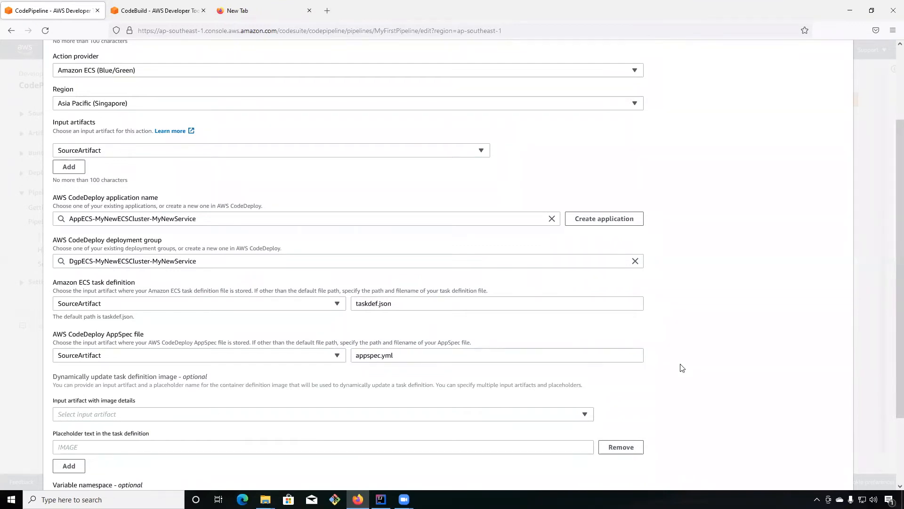
# Finish the Deployment action and save the changes to MyFirstPipeline.
pyautogui.scroll(-3, 680, 368)
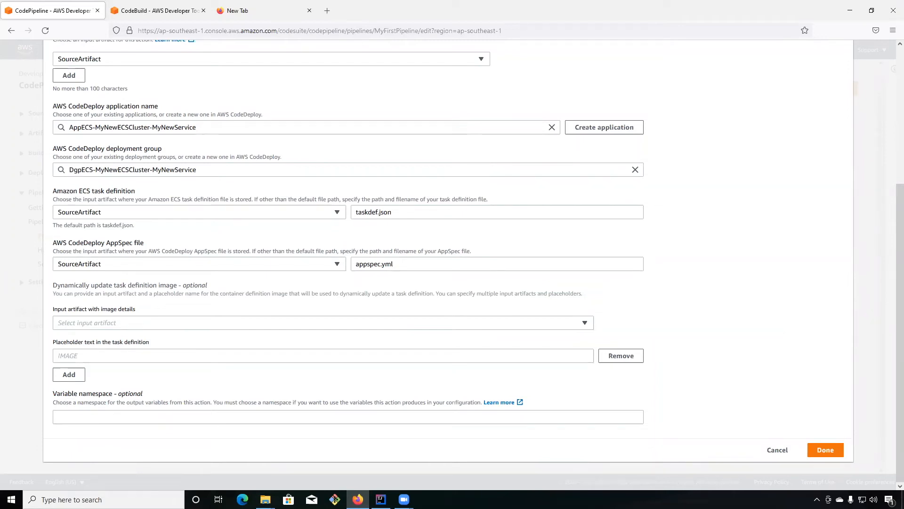
pyautogui.click(826, 454)
pyautogui.scroll(-3, 755, 389)
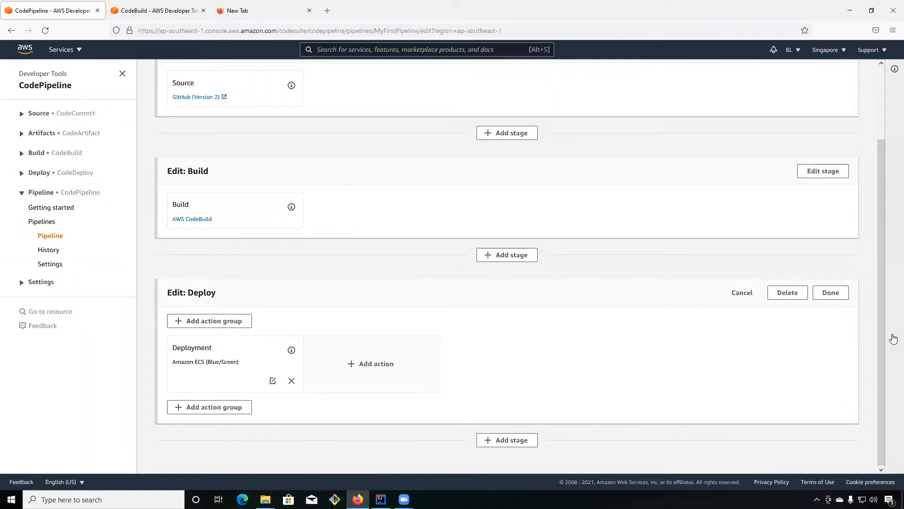
pyautogui.click(882, 99)
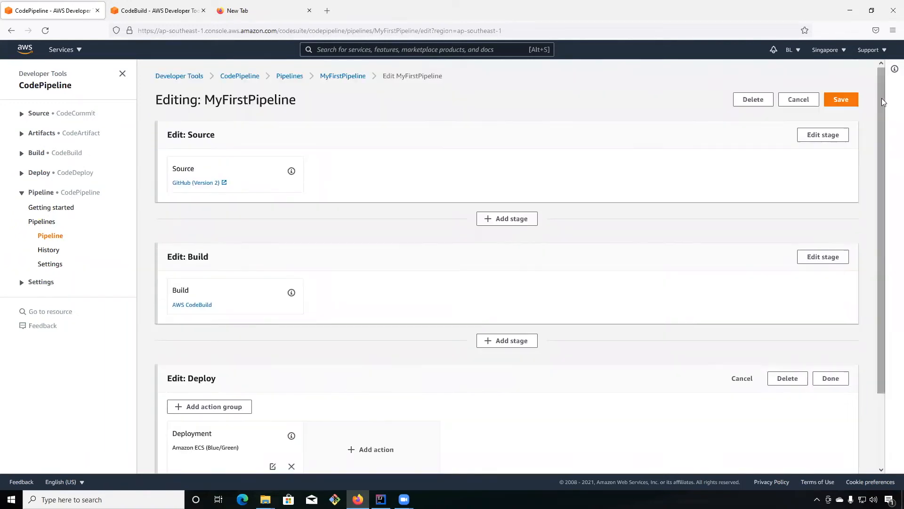
pyautogui.click(833, 100)
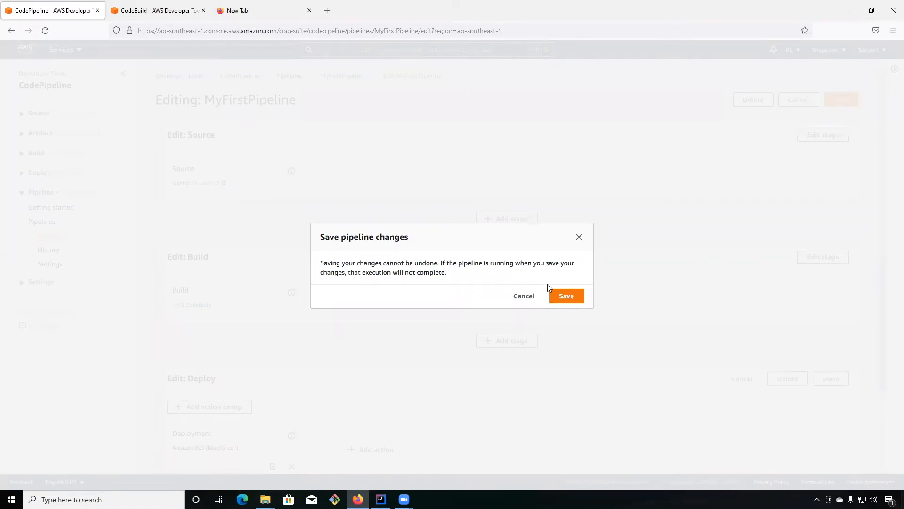
pyautogui.click(568, 296)
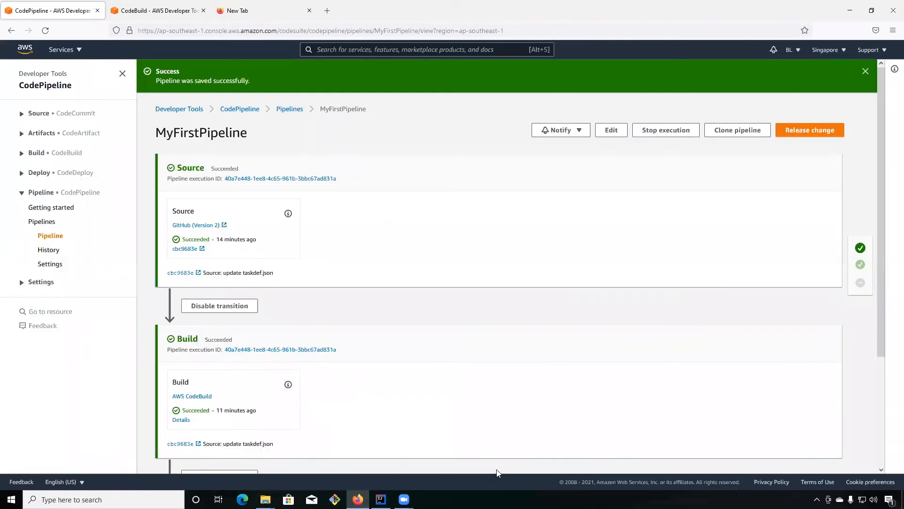
# Review the Source, Build and Deploy stages of MyFirstPipeline and their execution status.
pyautogui.click(50, 235)
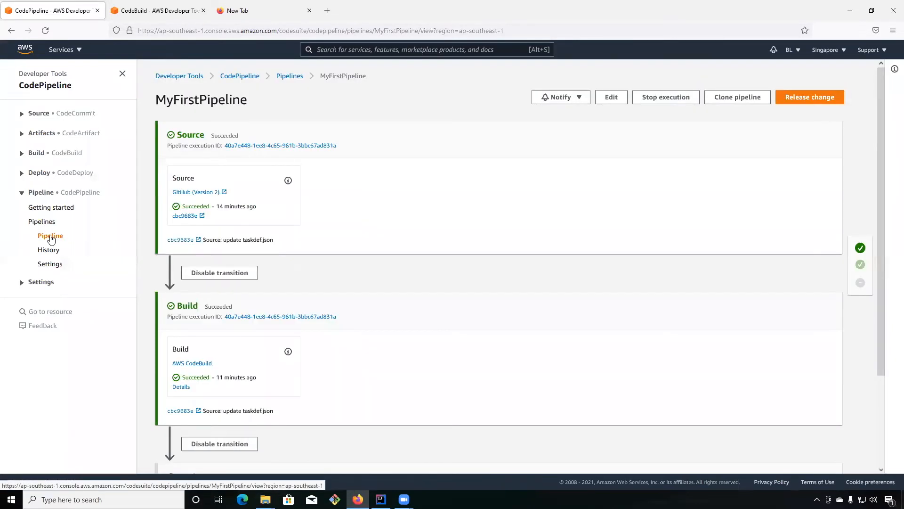
pyautogui.scroll(-5, 499, 353)
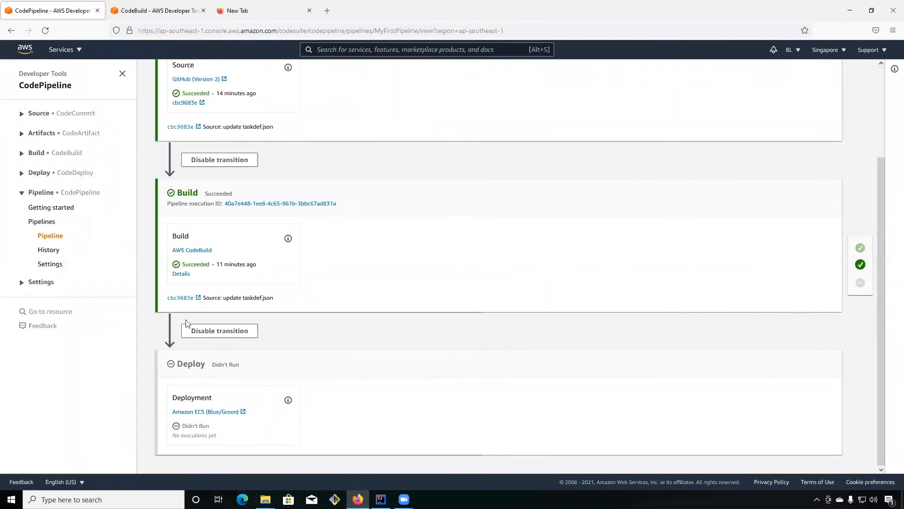
pyautogui.scroll(5, 320, 292)
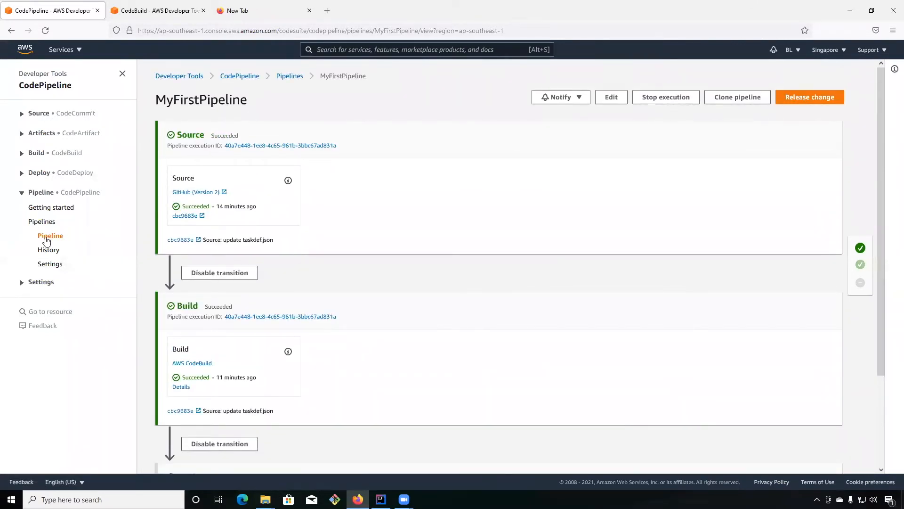
pyautogui.click(45, 238)
pyautogui.scroll(-3, 509, 422)
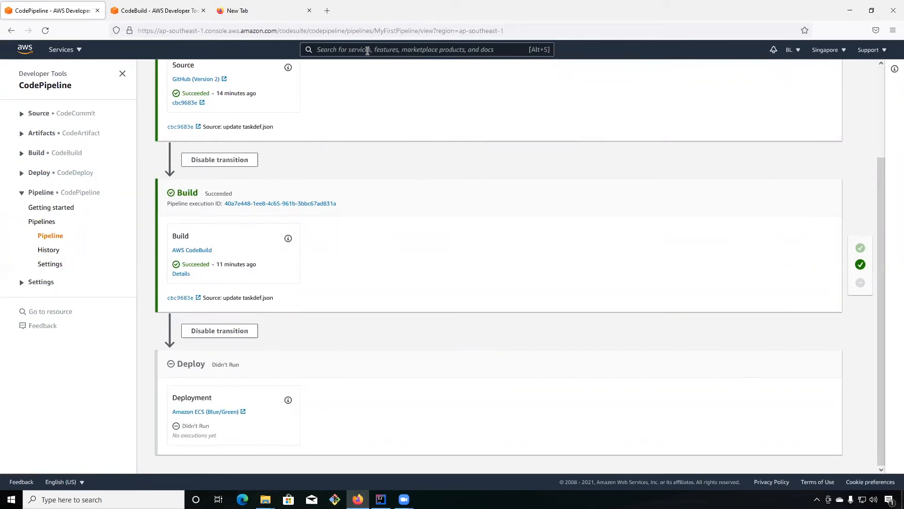
# Find the EC2 service, open its console in a new browser tab and display the load-balancing target groups.
pyautogui.write('ECS')
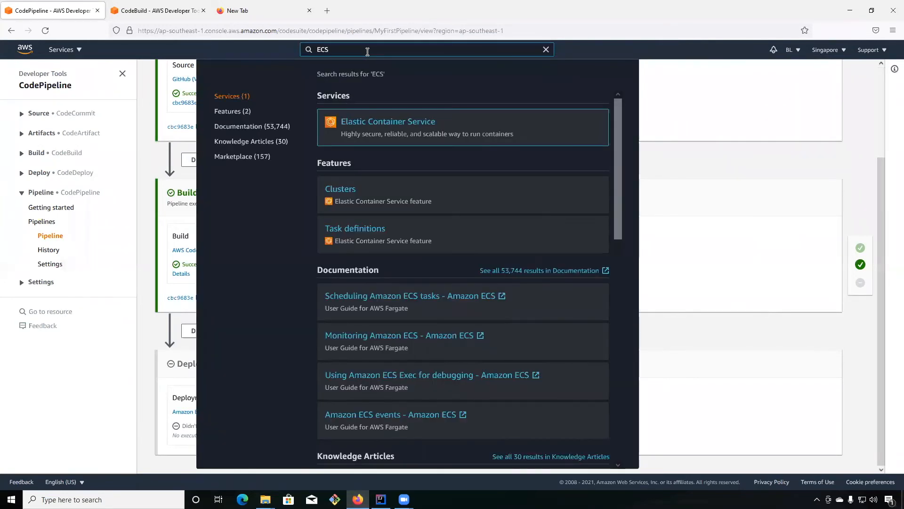
pyautogui.press('BackSpace')
pyautogui.write('2')
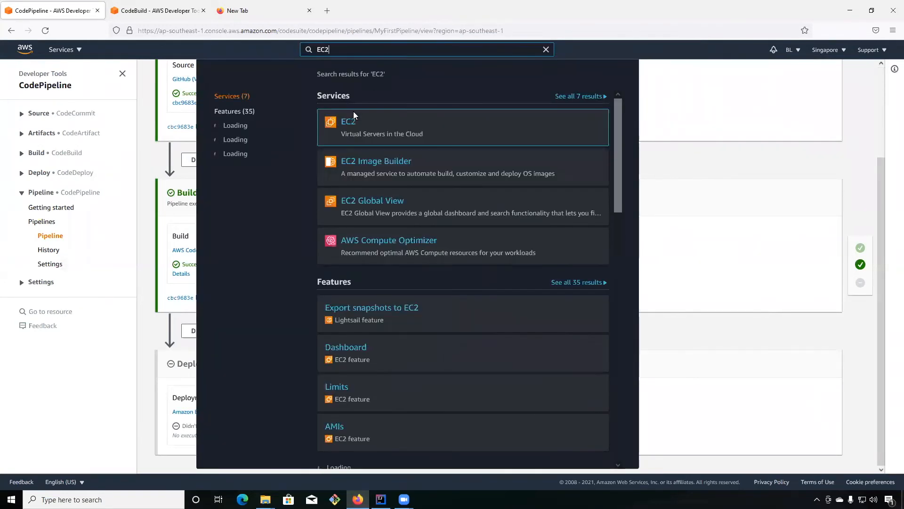
pyautogui.moveTo(350, 123)
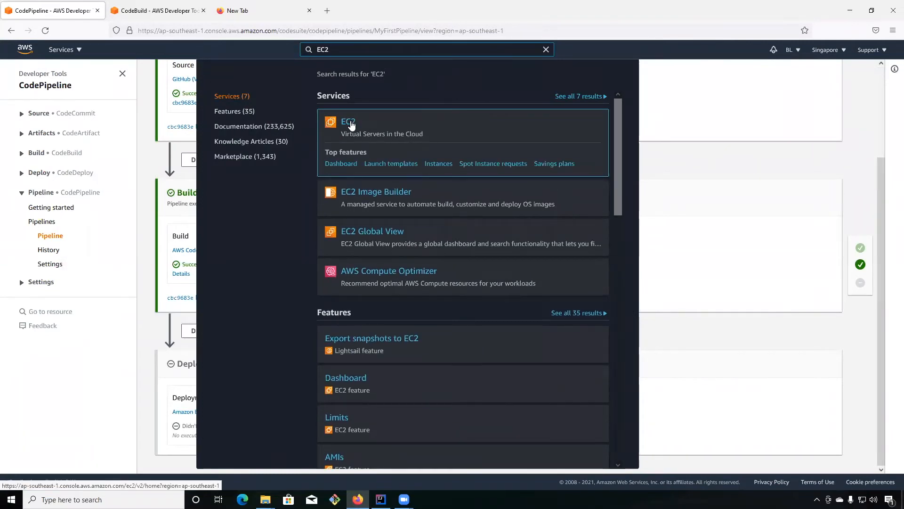
pyautogui.middleClick(351, 124)
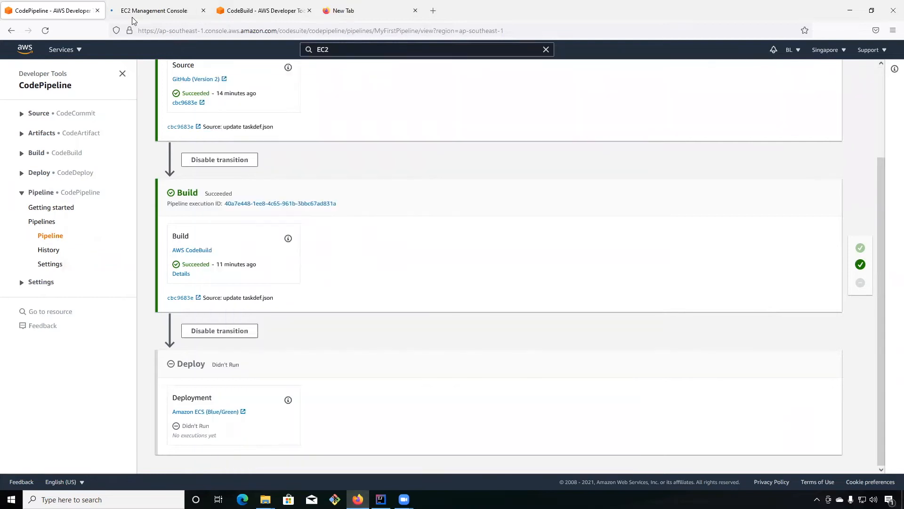
pyautogui.click(136, 11)
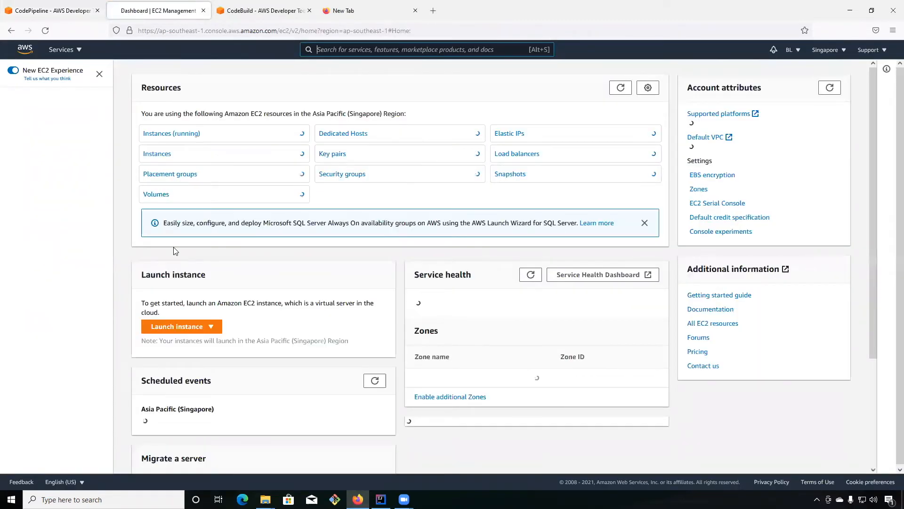
pyautogui.scroll(-5, 98, 302)
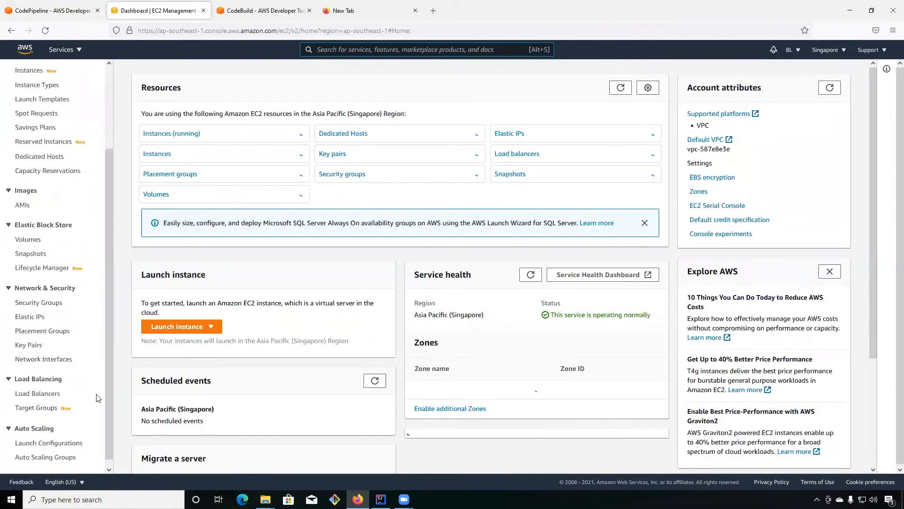
pyautogui.click(50, 402)
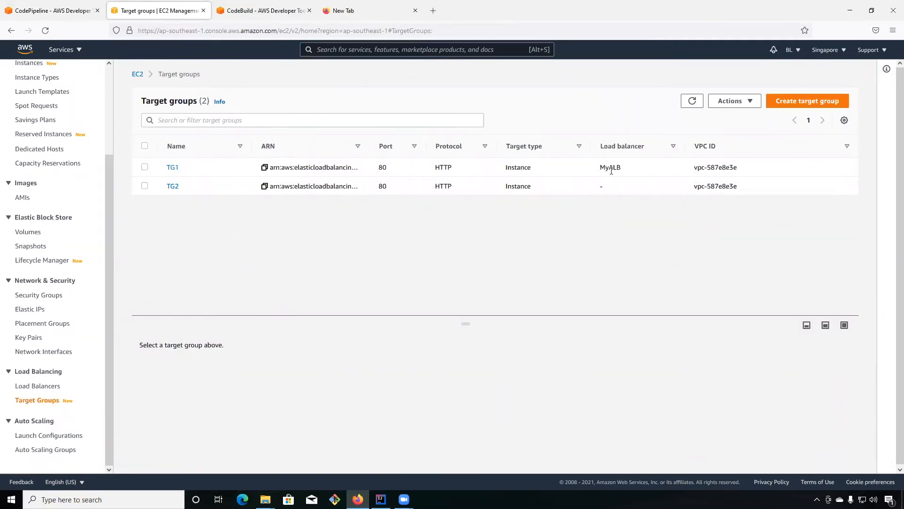
# Select target group TG1 and check its associated load balancer and details.
pyautogui.moveTo(625, 171); pyautogui.dragTo(144, 170)
pyautogui.click(145, 169)
pyautogui.click(144, 167)
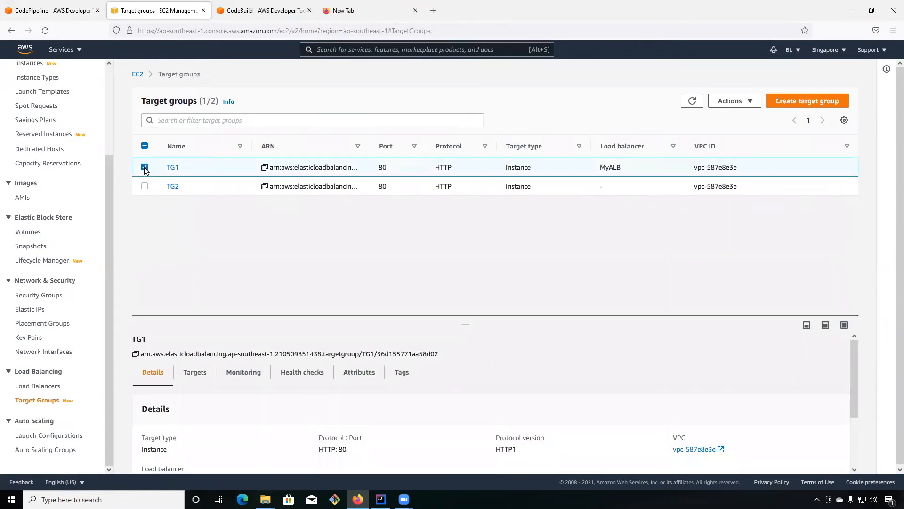
# Return to the pipeline page, switch to IntelliJ IDEA and review the doAddition and doSubtraction methods in MathService.java.
pyautogui.click(50, 10)
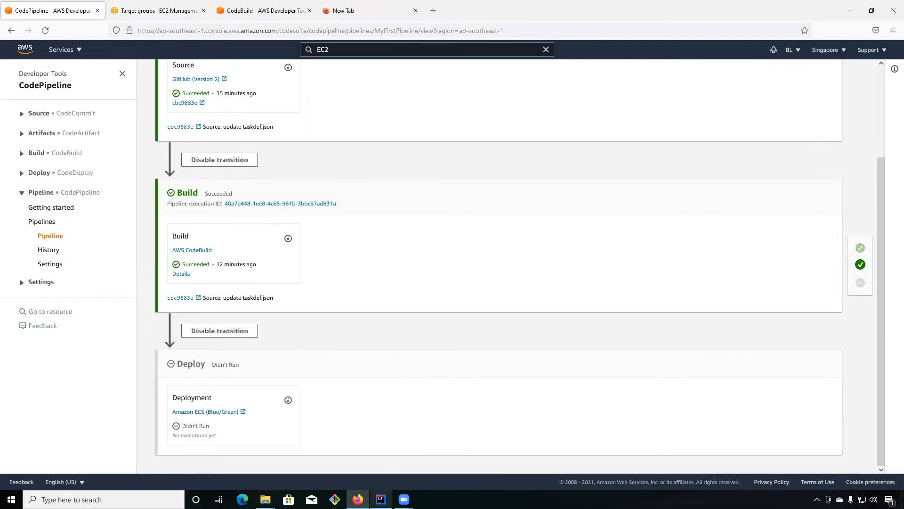
pyautogui.click(381, 500)
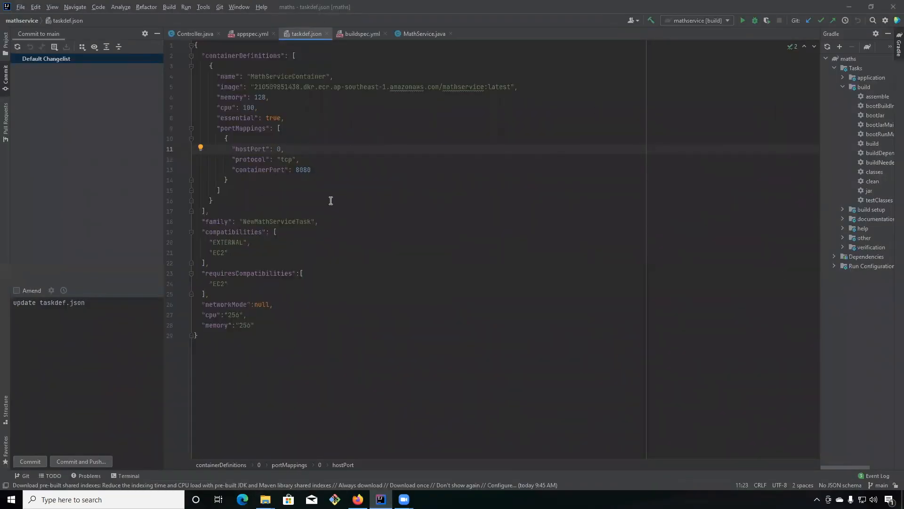
pyautogui.click(418, 34)
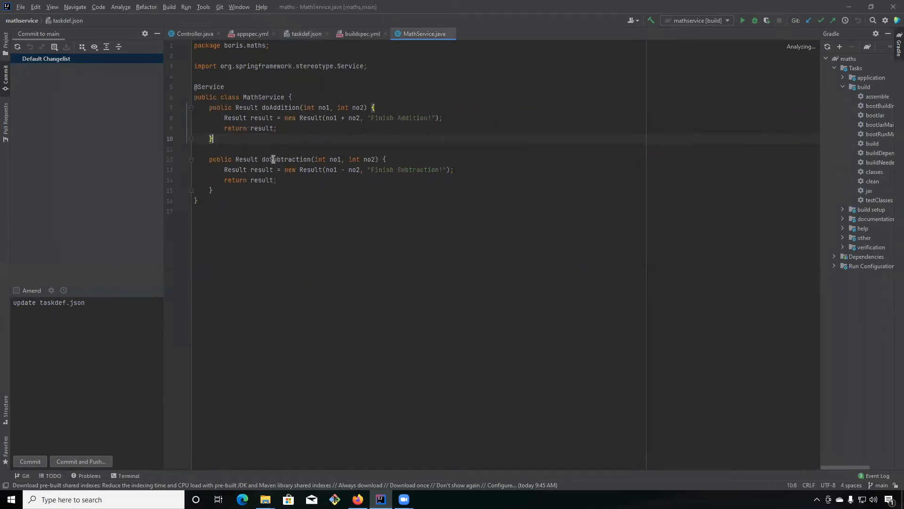
# In Controller.java, duplicate the getAdditionResult method with its PostMapping annotation below the original.
pyautogui.click(193, 35)
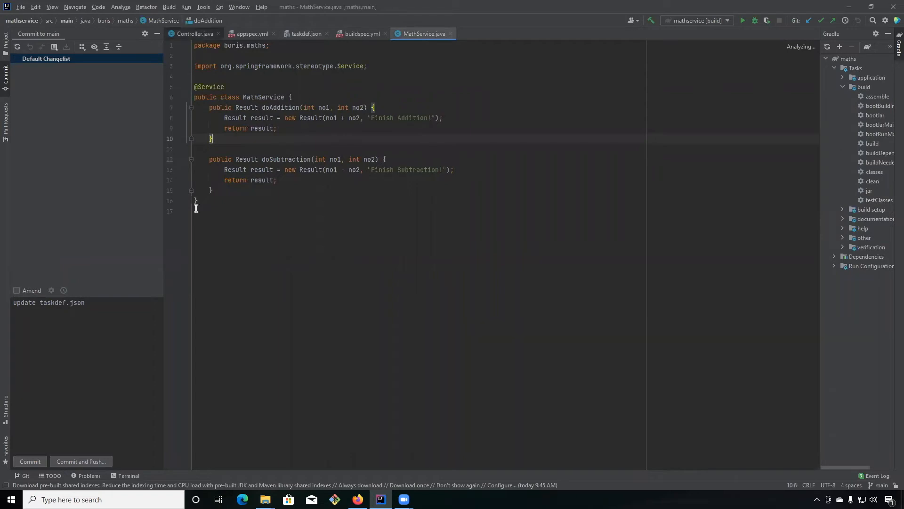
pyautogui.moveTo(222, 255); pyautogui.dragTo(187, 192)
pyautogui.hotkey('ctrl', 'c')
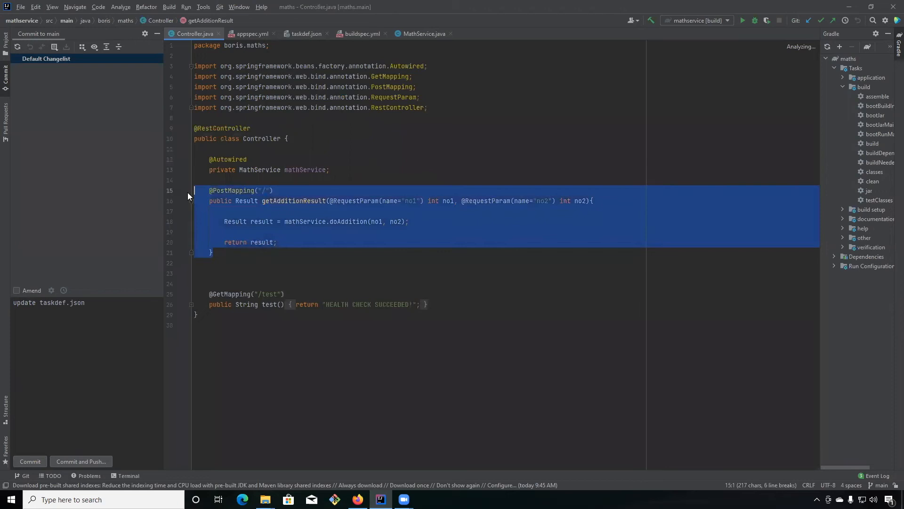
pyautogui.click(237, 264)
pyautogui.press('Return')
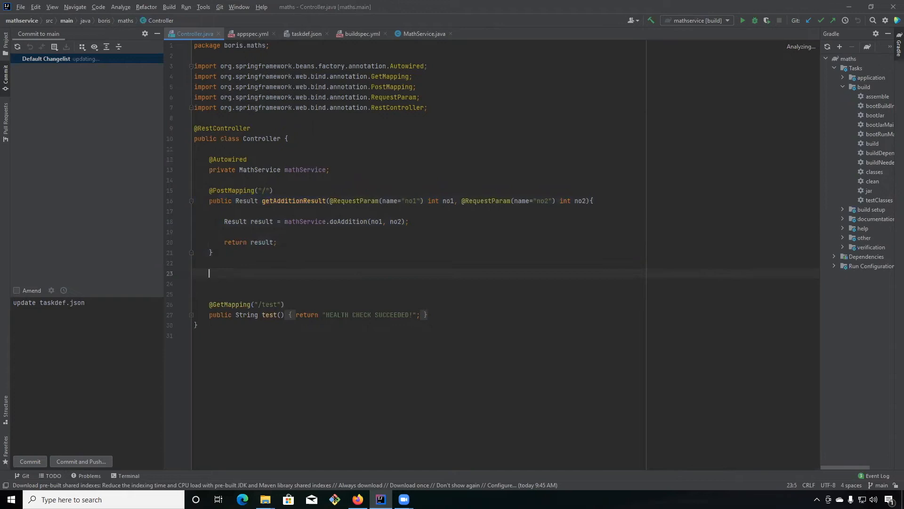
pyautogui.press('Home')
pyautogui.hotkey('ctrl', 'v')
# Change the copied method's PostMapping path to "/subtract" and rename the method getSubtractionResult.
pyautogui.click(263, 274)
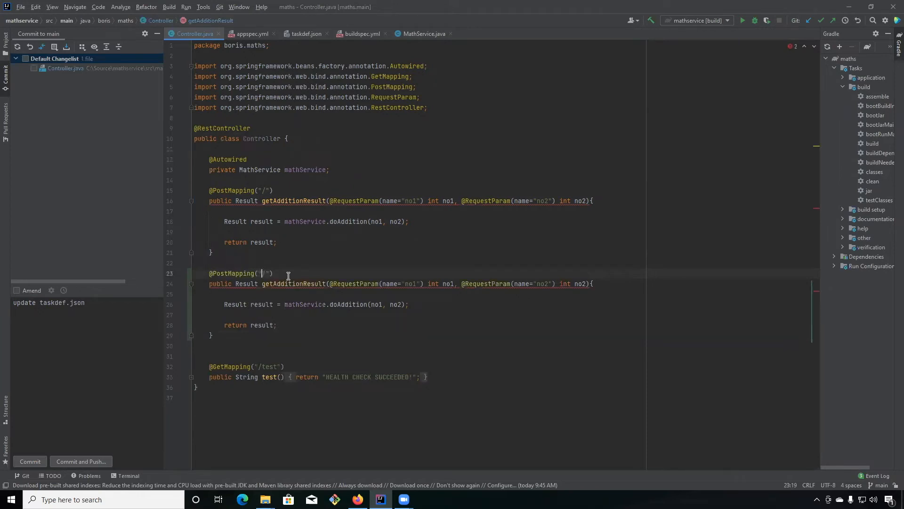
pyautogui.write('subtract')
pyautogui.moveTo(273, 285); pyautogui.dragTo(304, 284)
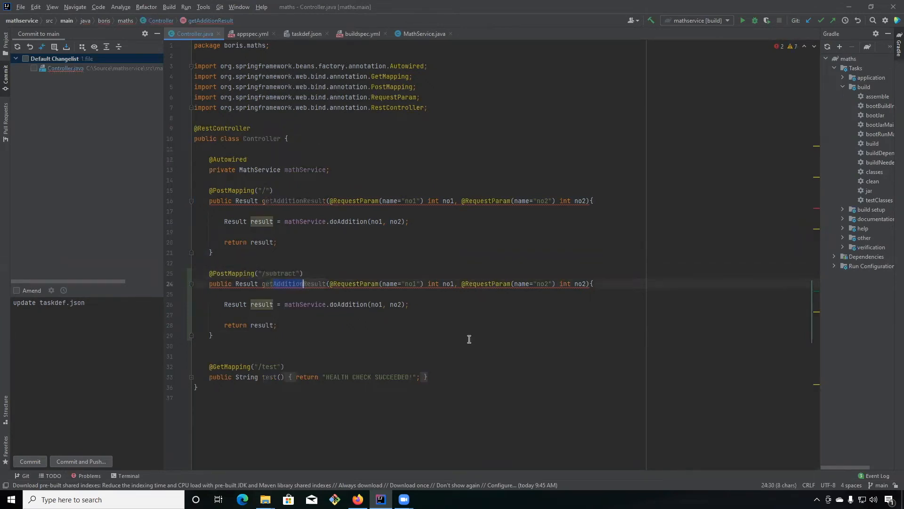
pyautogui.write('Subtraction')
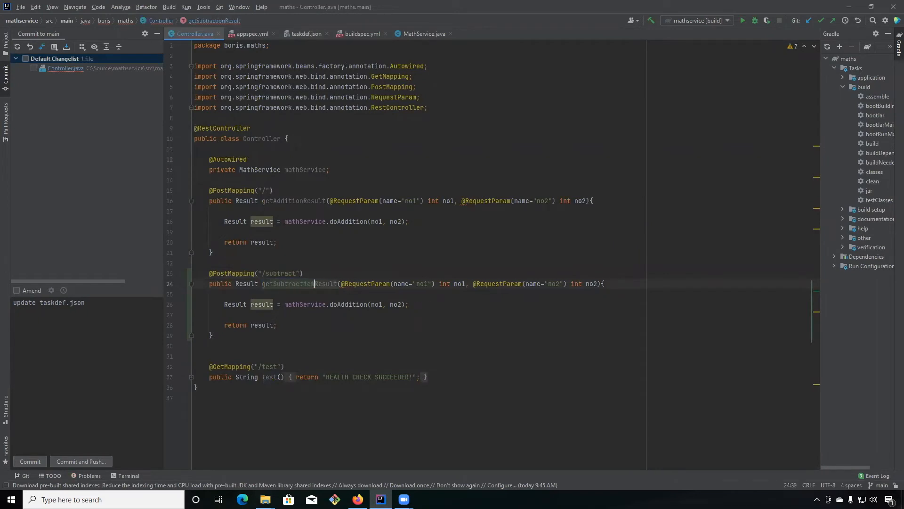
pyautogui.press('Up')
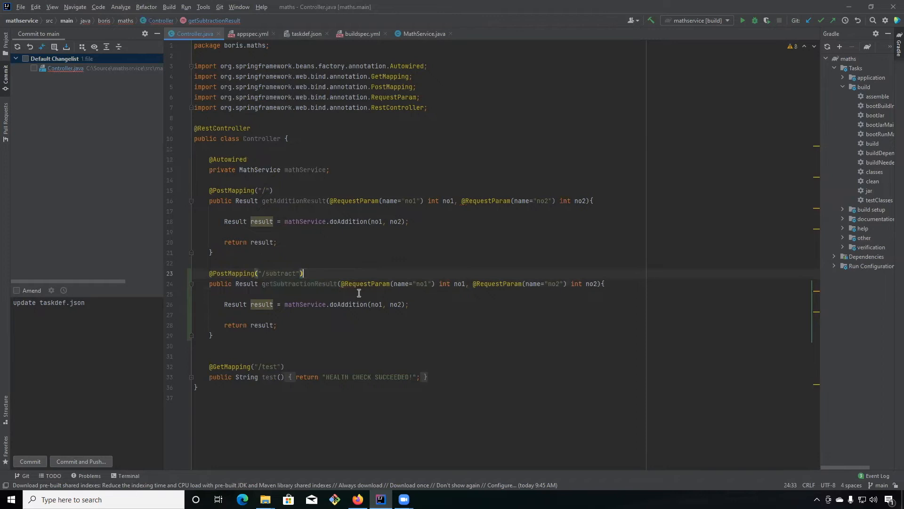
# Replace the doAddition call inside getSubtractionResult with mathService.doSubtraction(no1, no2).
pyautogui.doubleClick(358, 304)
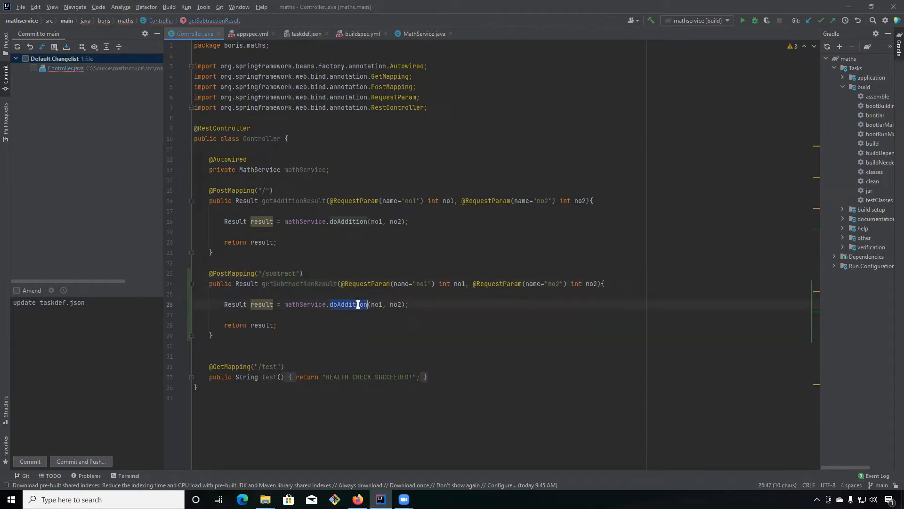
pyautogui.press('BackSpace')
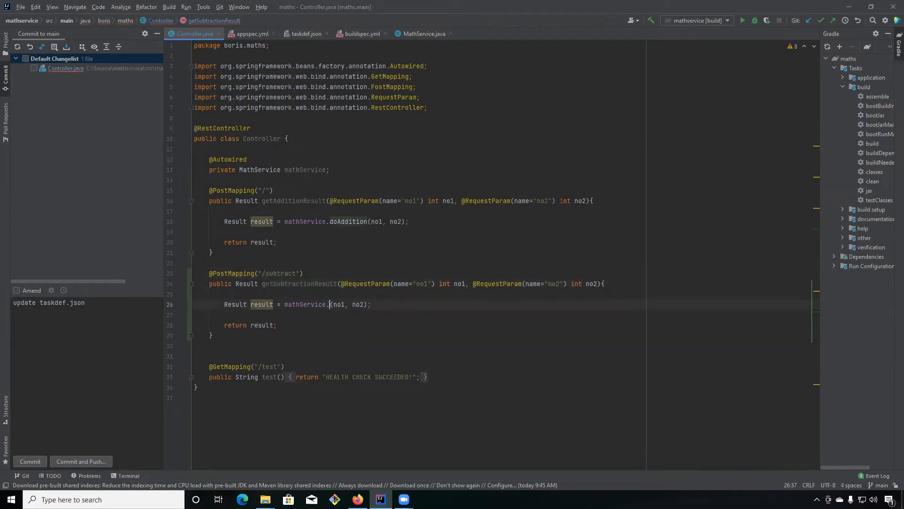
pyautogui.press('BackSpace')
pyautogui.write('.d')
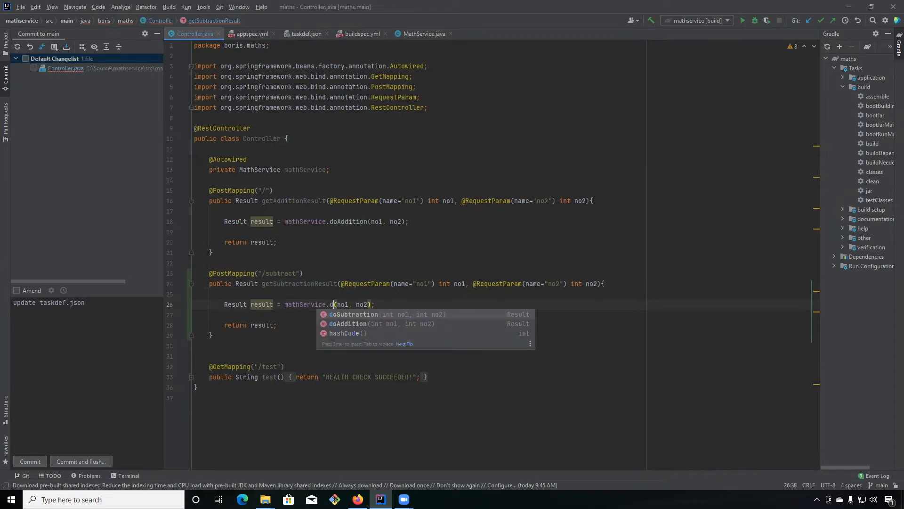
pyautogui.click(394, 315)
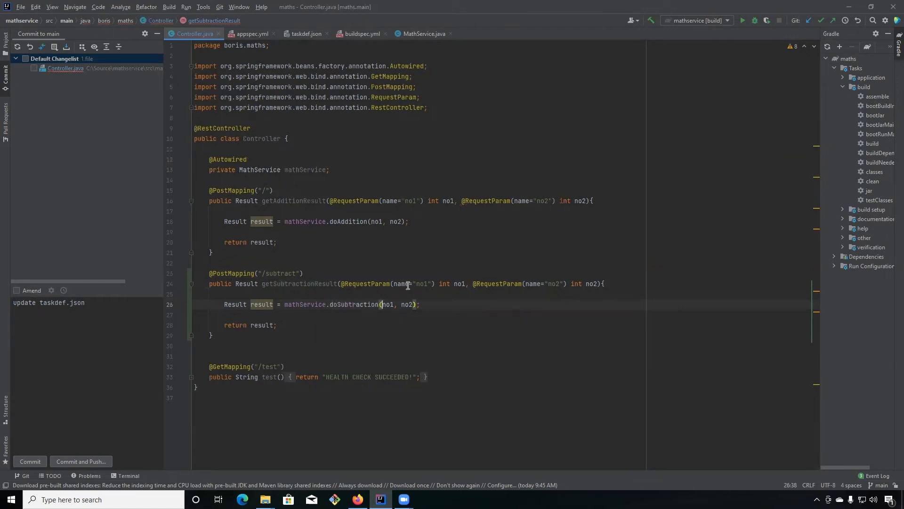
pyautogui.click(407, 284)
pyautogui.moveTo(349, 302)
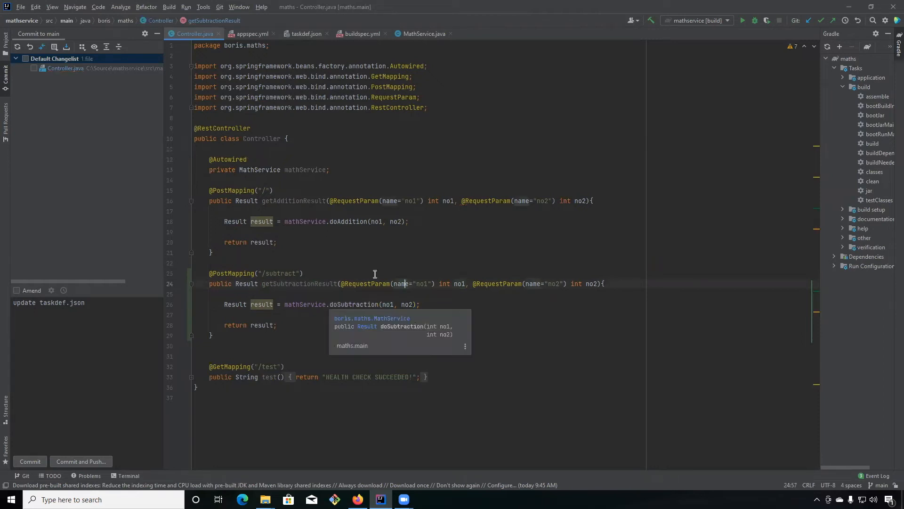
pyautogui.click(394, 258)
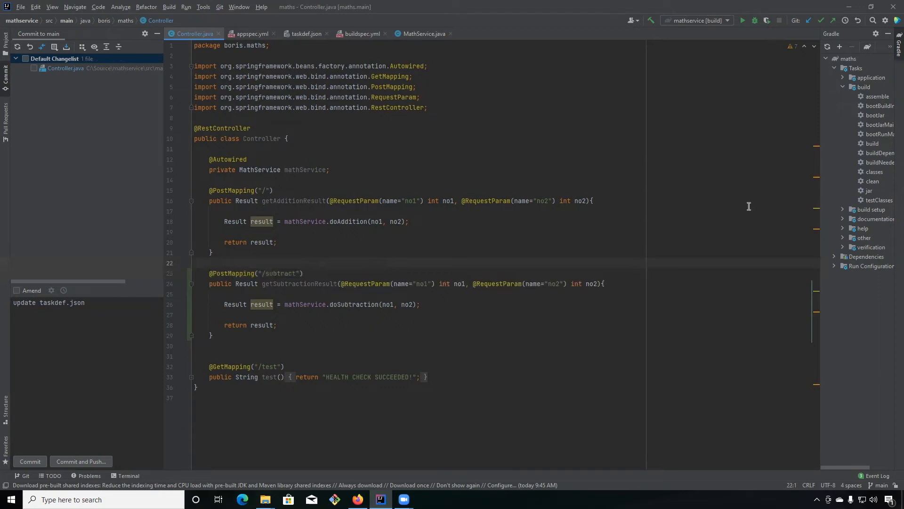
# Include the Default Changelist in the commit and replace the commit message with "add subtraction method".
pyautogui.click(25, 58)
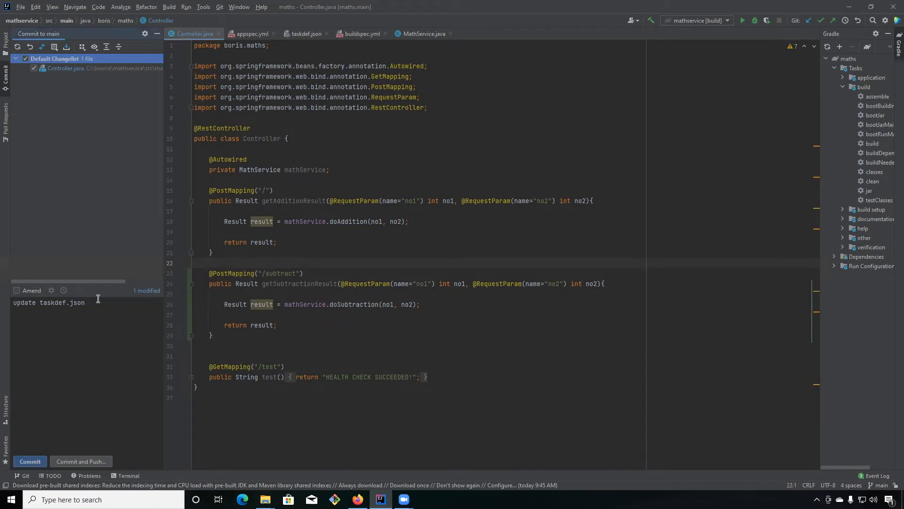
pyautogui.click(42, 311)
pyautogui.moveTo(41, 310); pyautogui.dragTo(100, 309)
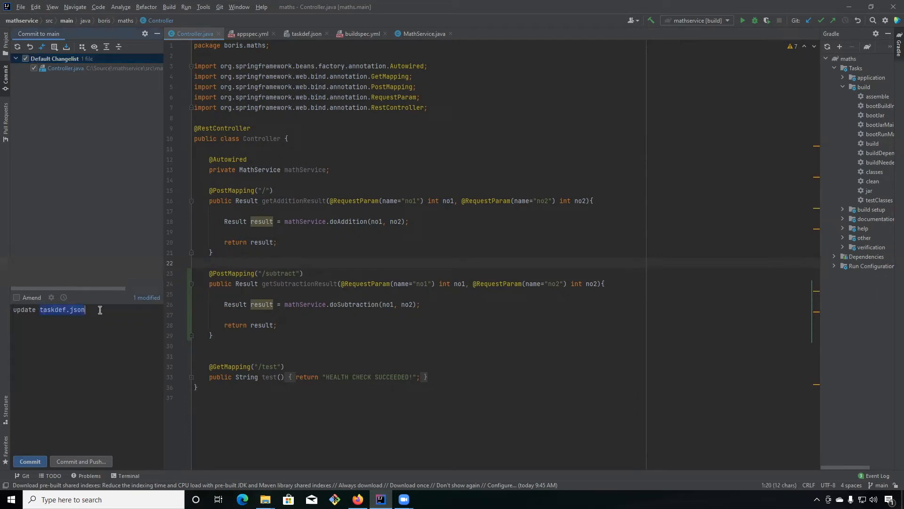
pyautogui.hotkey('ctrl', 'a')
pyautogui.press('BackSpace')
pyautogui.write('add sub')
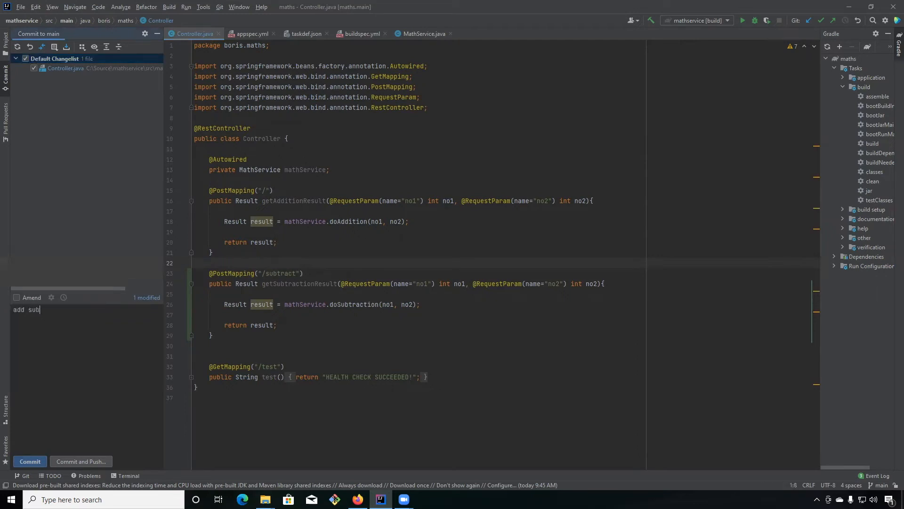
pyautogui.write('traction method')
# Commit Controller.java without reviewing the code analysis warnings and push the commit to origin main.
pyautogui.click(85, 463)
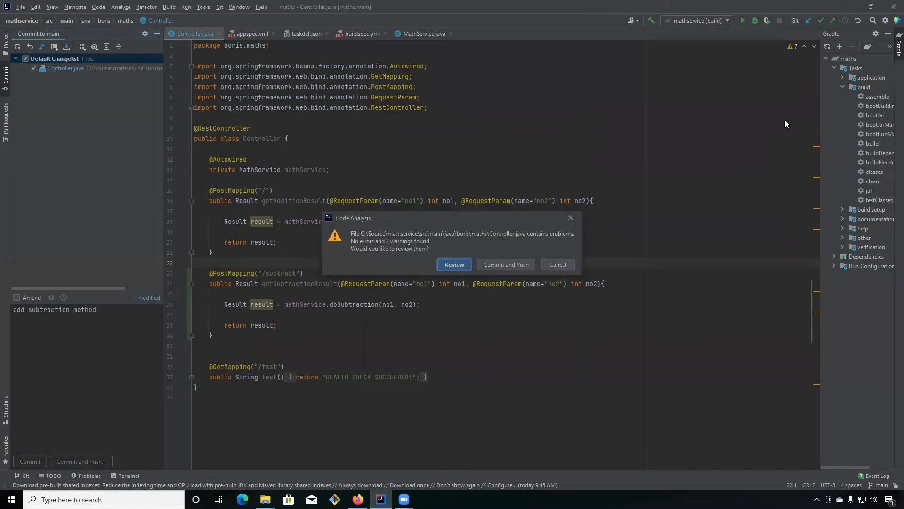
pyautogui.click(506, 264)
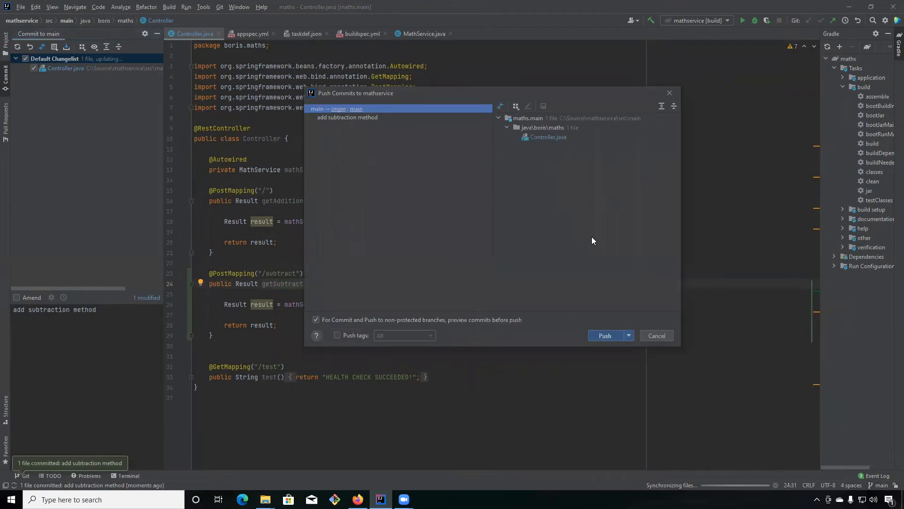
pyautogui.click(605, 335)
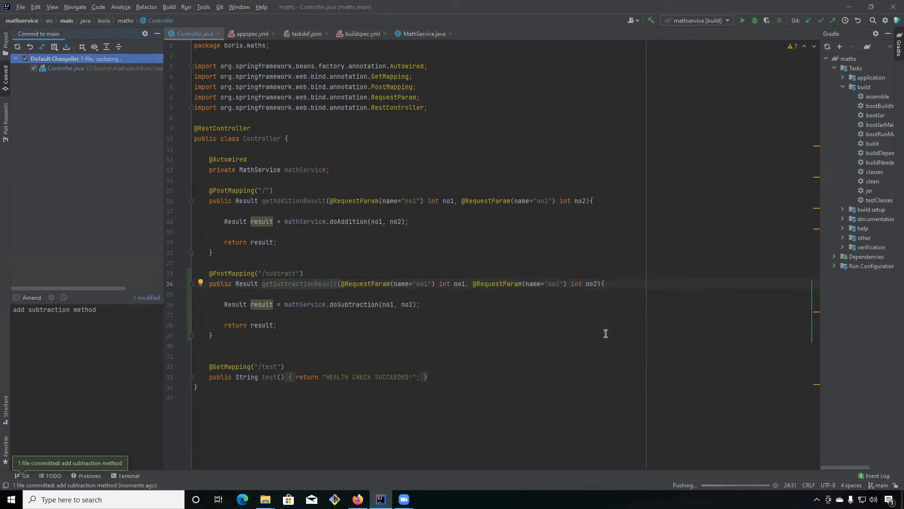
pyautogui.click(584, 211)
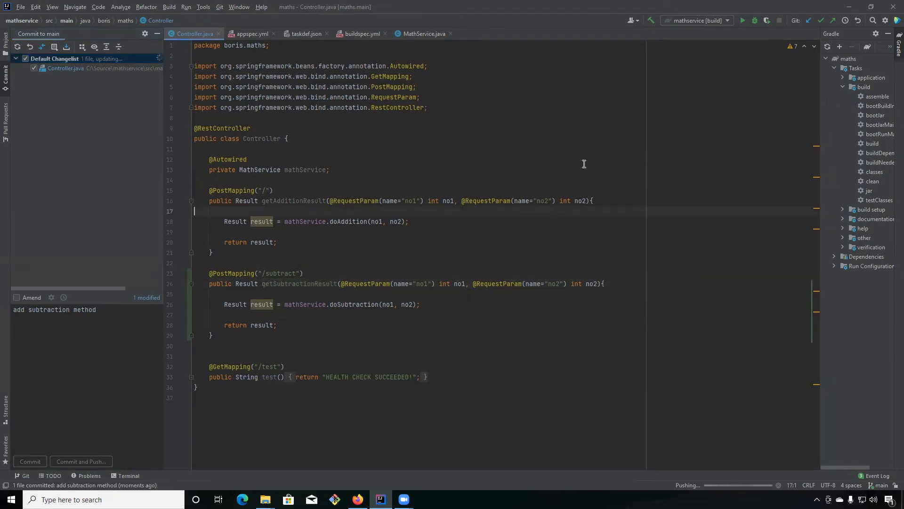
# Switch to Firefox, reload the MyFirstPipeline page and open the Build stage's execution details.
pyautogui.hotkey('alt', 'Tab')
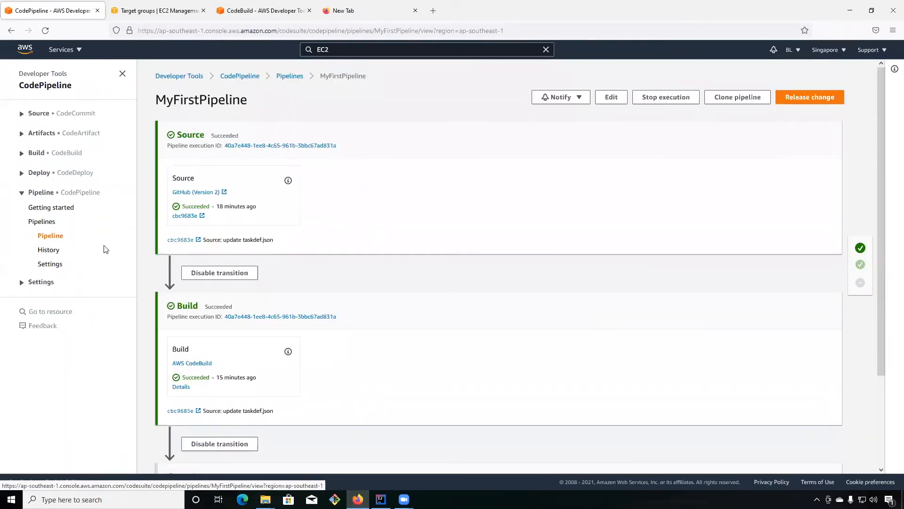
pyautogui.click(55, 240)
pyautogui.scroll(-2, 248, 262)
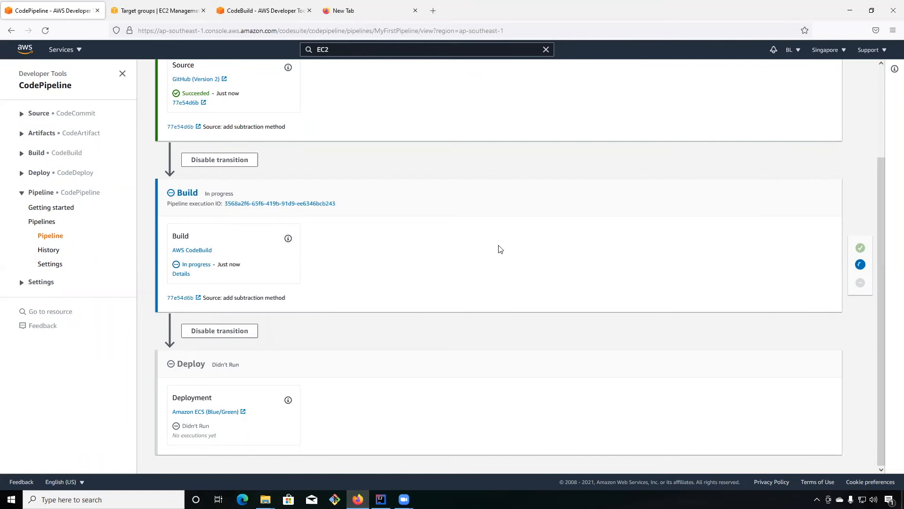
pyautogui.click(180, 275)
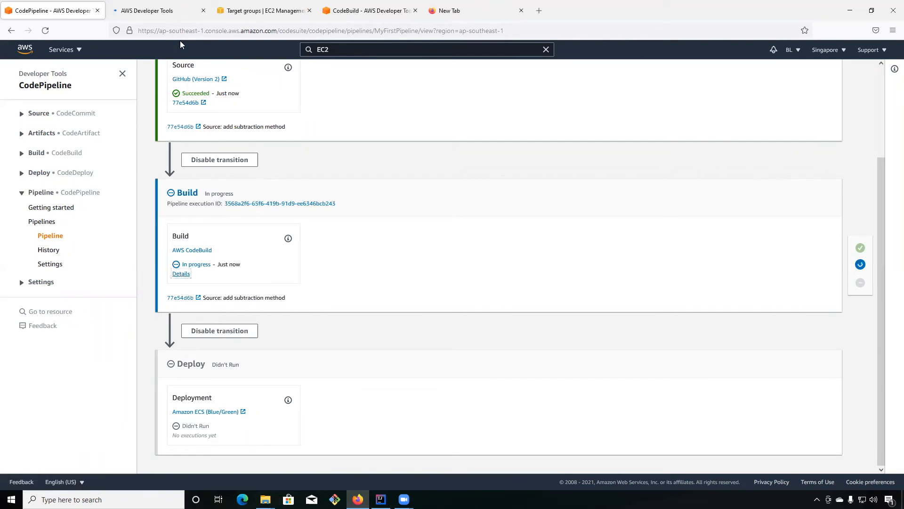
pyautogui.click(162, 11)
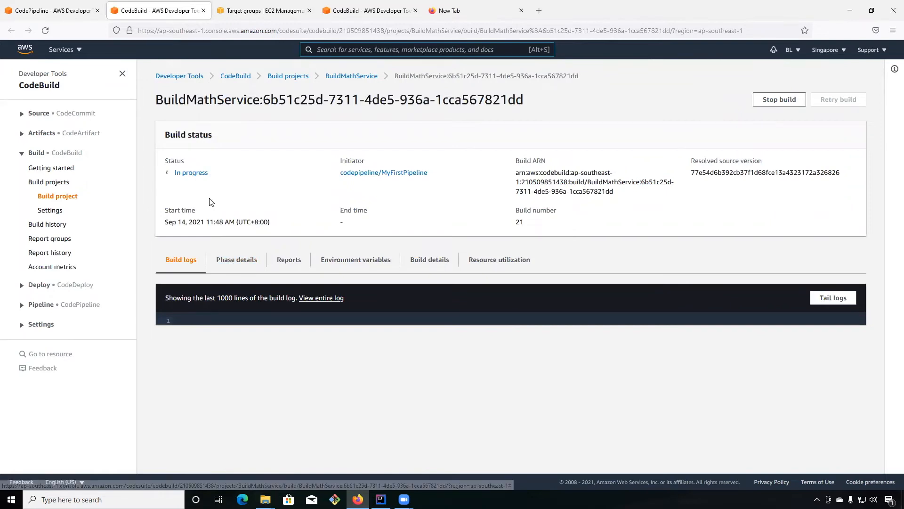
# Examine the phase details and build logs of the running BuildMathService build.
pyautogui.click(238, 262)
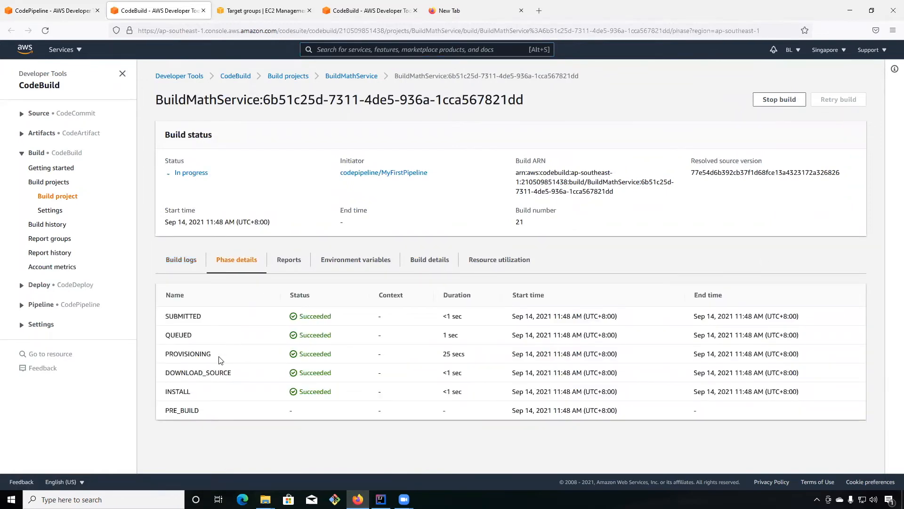
pyautogui.click(179, 262)
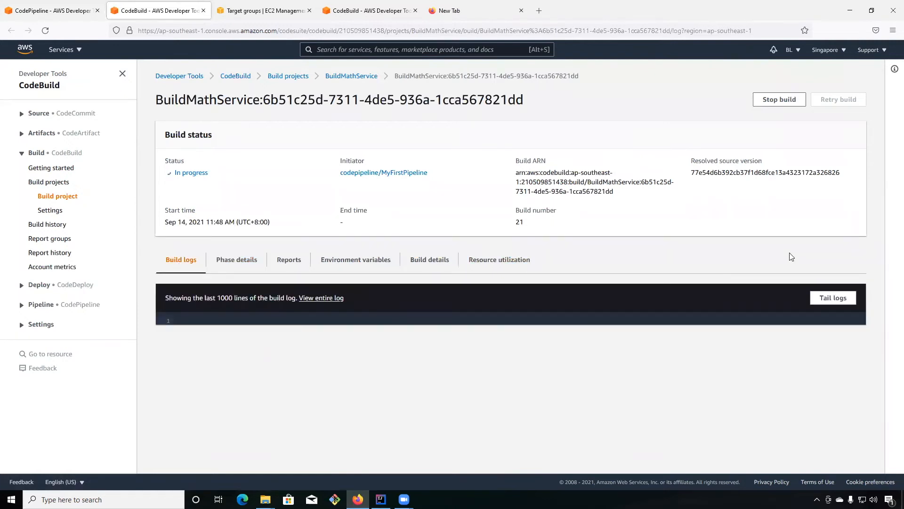
pyautogui.scroll(-10, 424, 290)
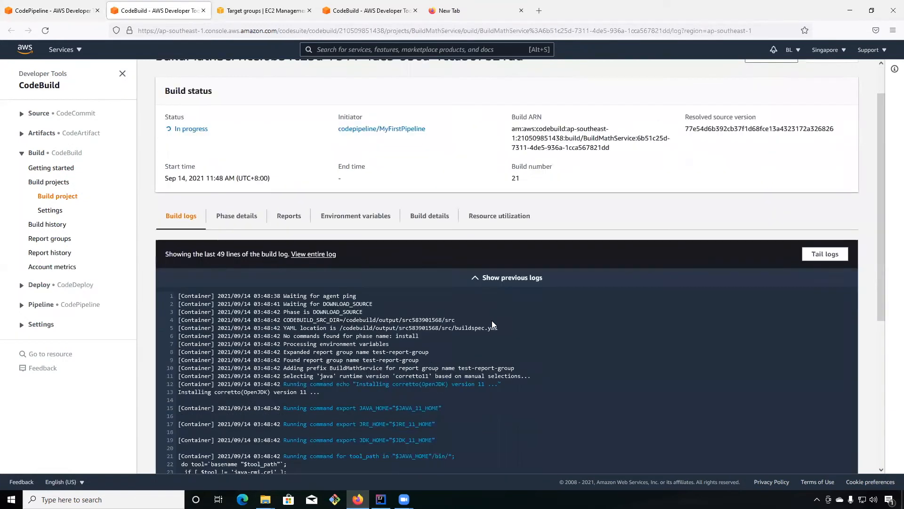
pyautogui.scroll(10, 565, 309)
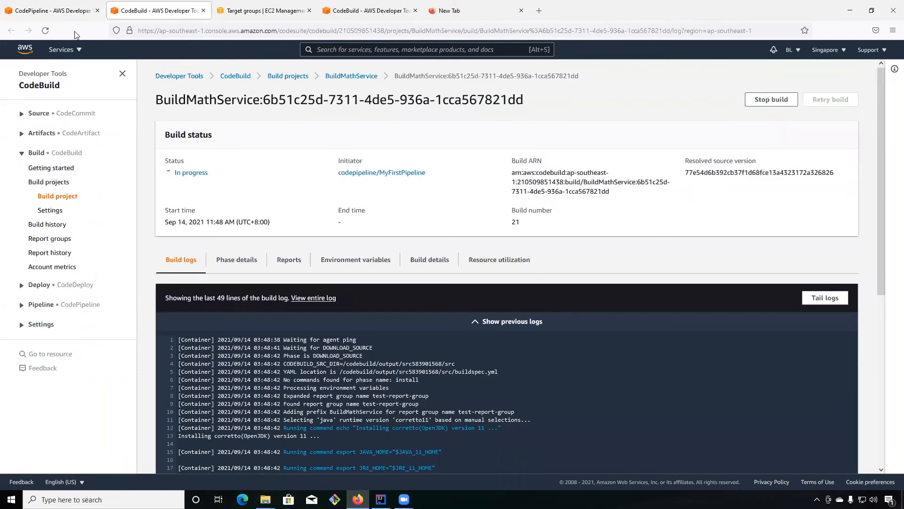
# Return to the MyFirstPipeline page and follow the progress of the Build and Deploy stages.
pyautogui.click(47, 15)
pyautogui.click(58, 238)
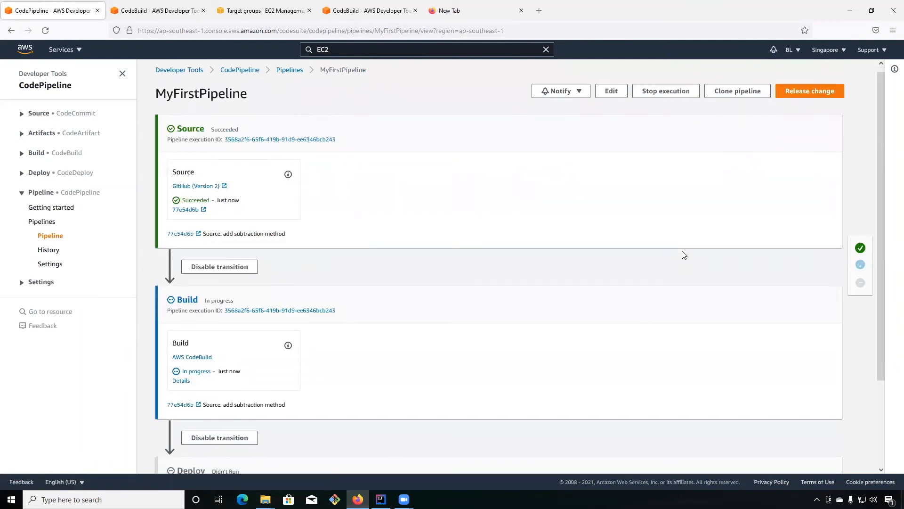
pyautogui.scroll(-2, 684, 255)
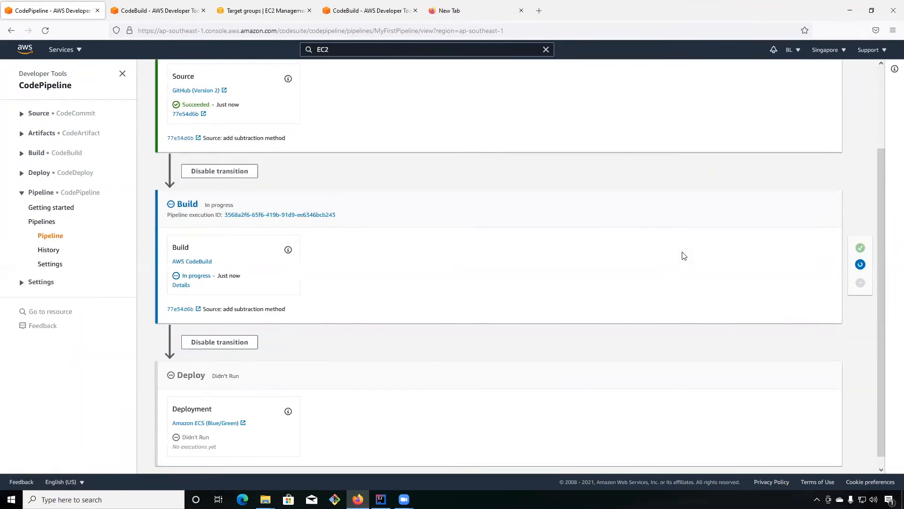
pyautogui.scroll(-1, 684, 255)
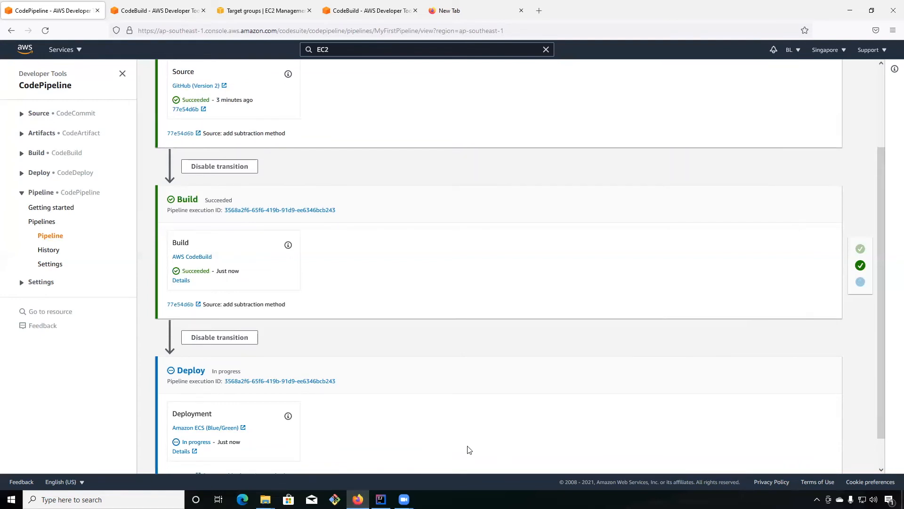
pyautogui.scroll(-2, 466, 450)
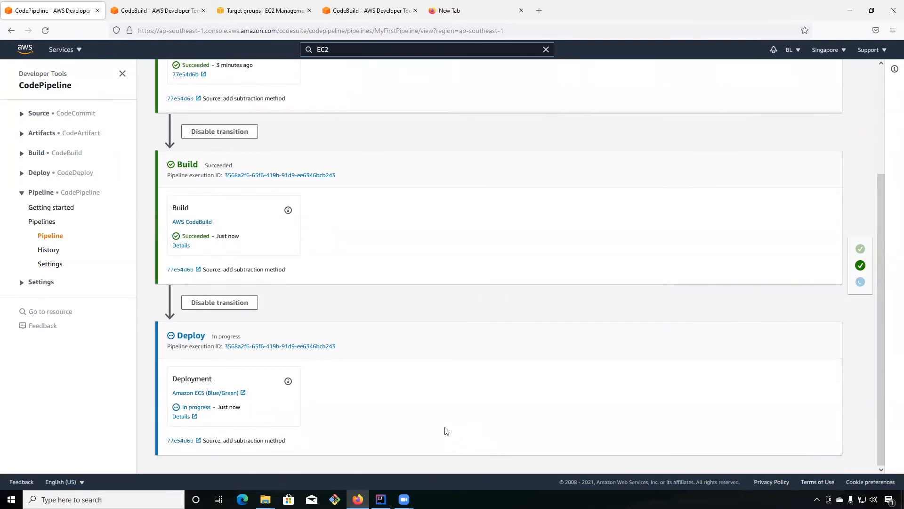
pyautogui.click(51, 236)
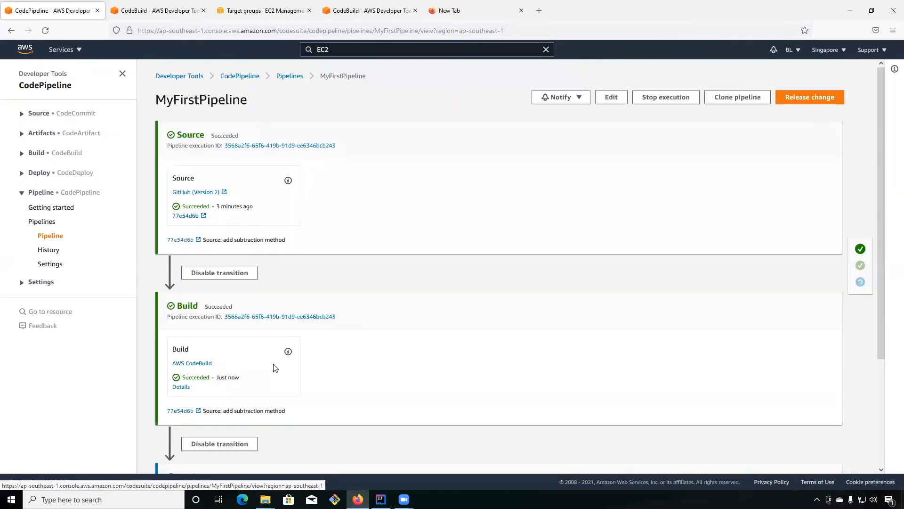
pyautogui.scroll(-3, 297, 375)
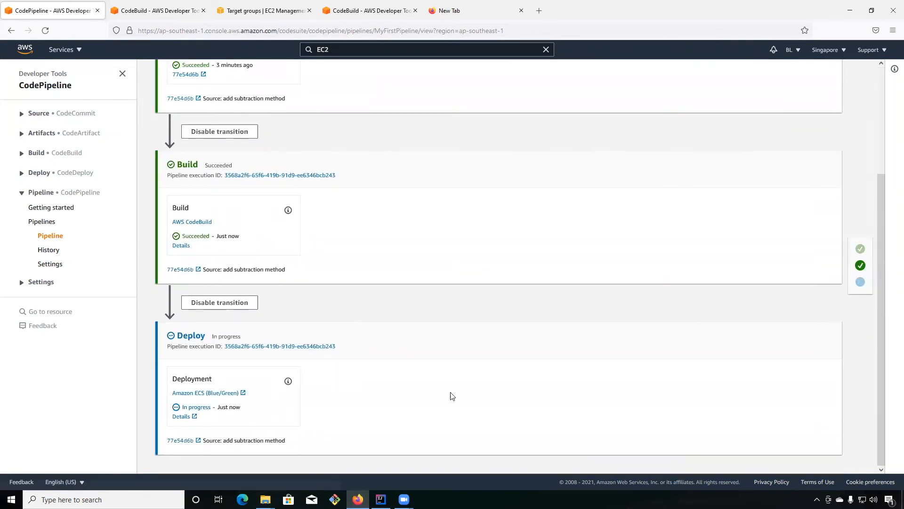
# Open the Deploy stage's CodeDeploy details and monitor its deployment status, traffic shifting, task set activity and lifecycle events.
pyautogui.click(181, 417)
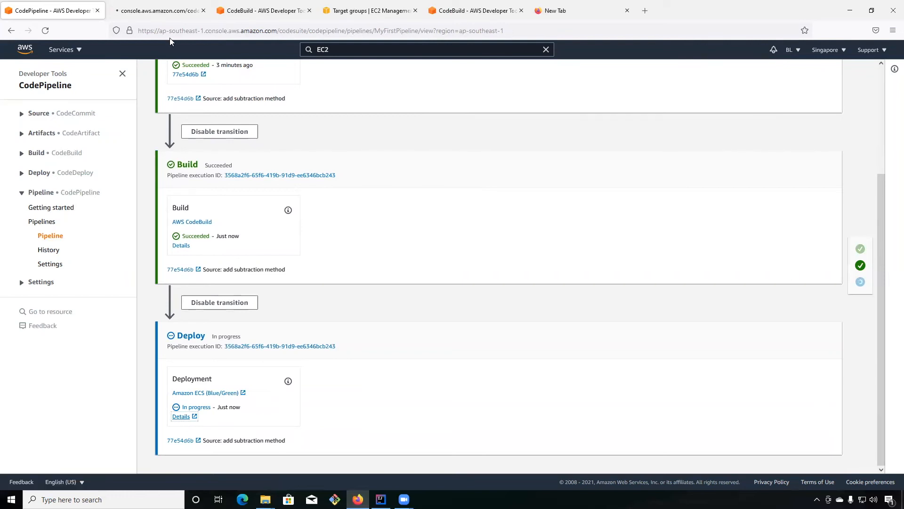
pyautogui.click(156, 10)
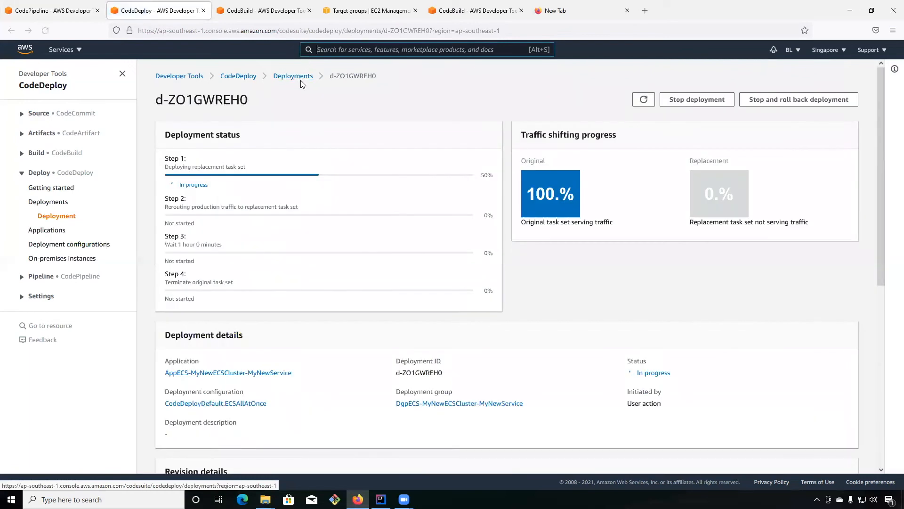
pyautogui.click(637, 101)
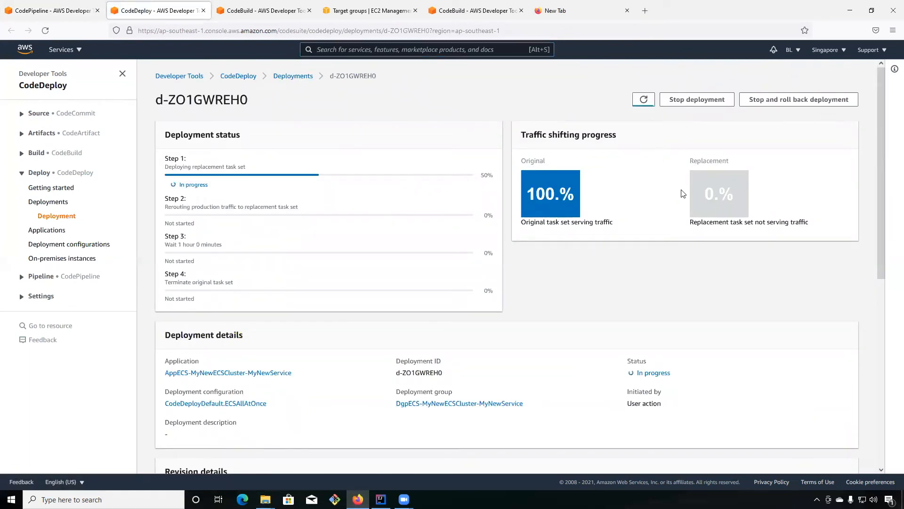
pyautogui.scroll(-4, 684, 195)
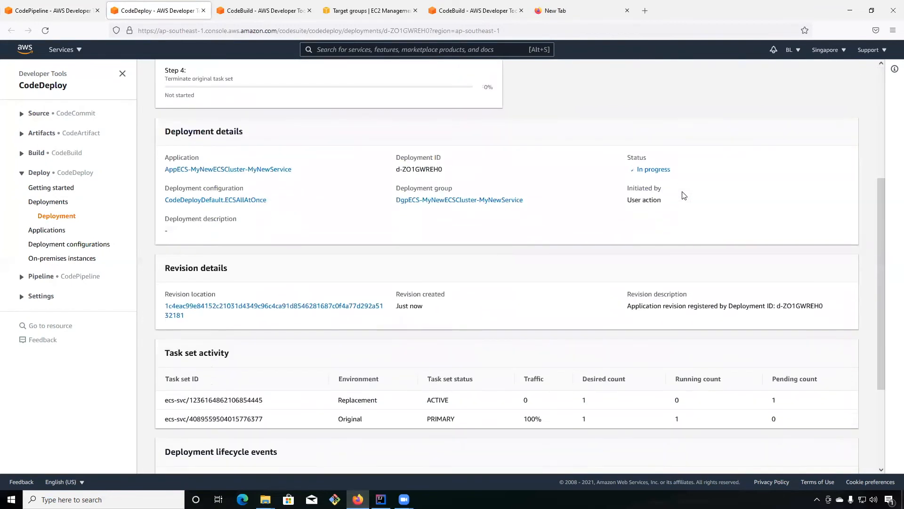
pyautogui.scroll(-3, 684, 195)
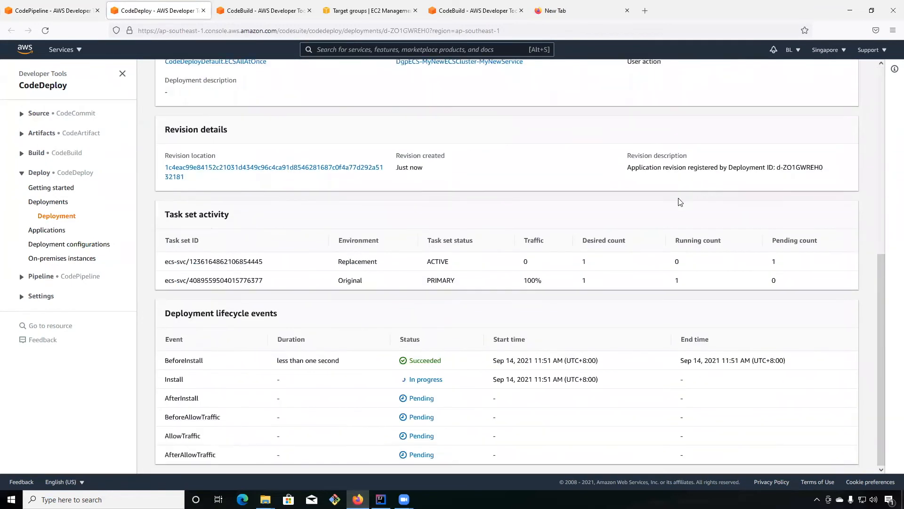
pyautogui.scroll(6, 522, 307)
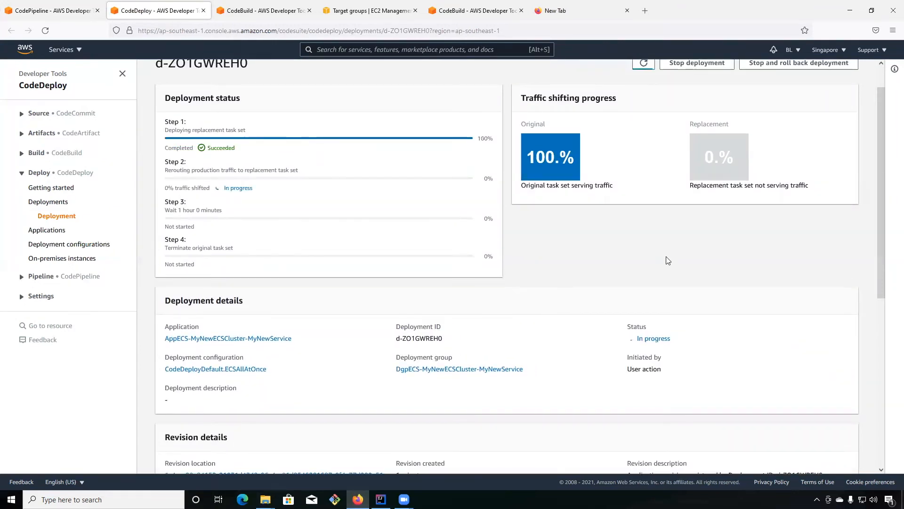
pyautogui.scroll(1, 668, 261)
pyautogui.scroll(-5, 773, 323)
pyautogui.scroll(5, 777, 318)
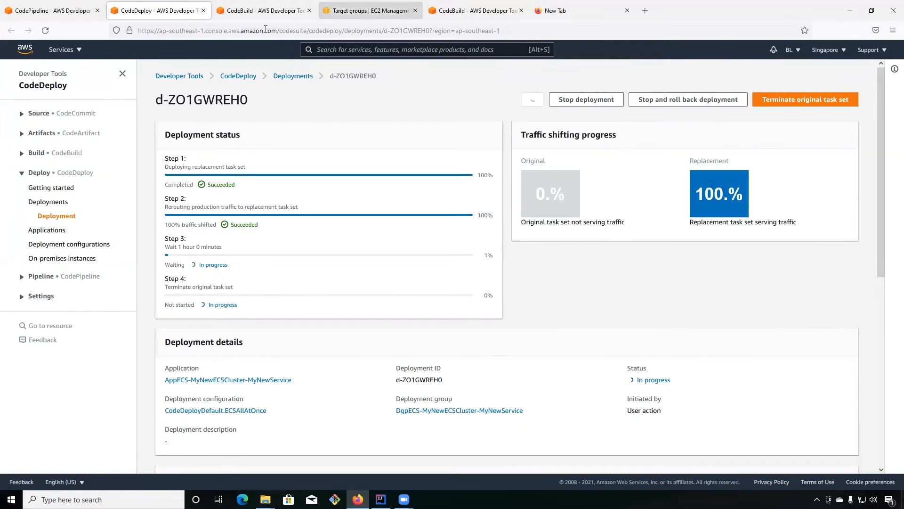
# Refresh the EC2 target groups, check which load balancer TG2 is attached to, and open the load balancer list.
pyautogui.click(365, 11)
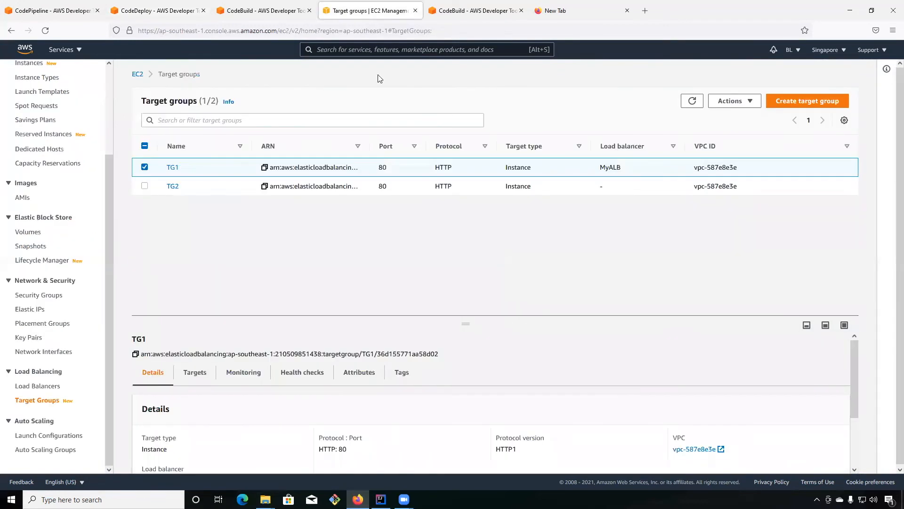
pyautogui.click(691, 101)
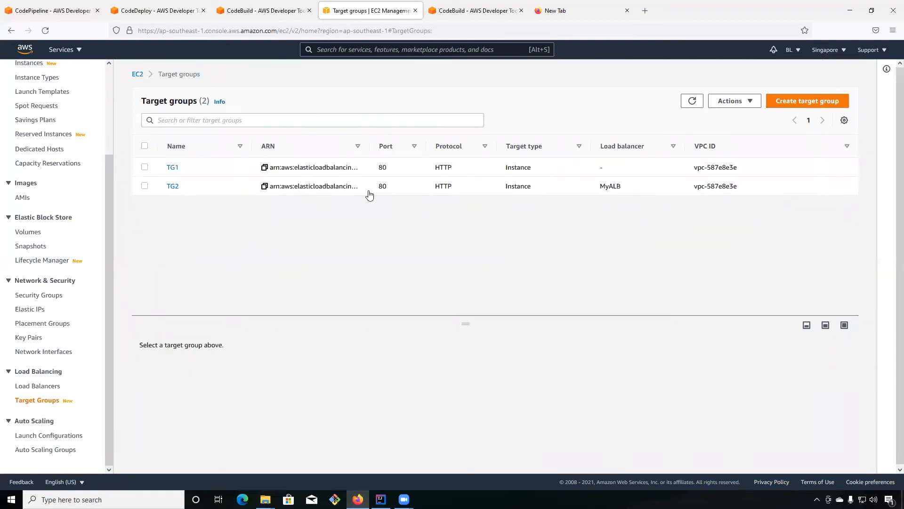
pyautogui.moveTo(631, 189); pyautogui.dragTo(164, 190)
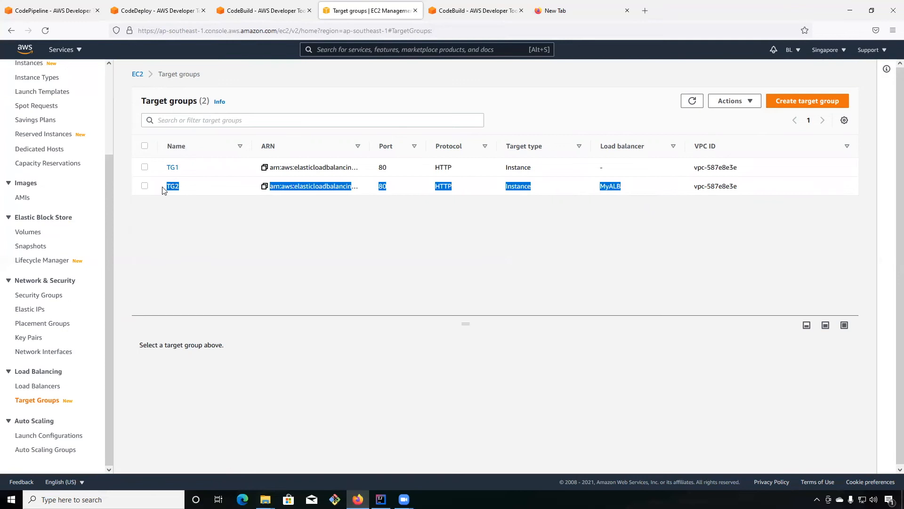
pyautogui.scroll(-1, 358, 282)
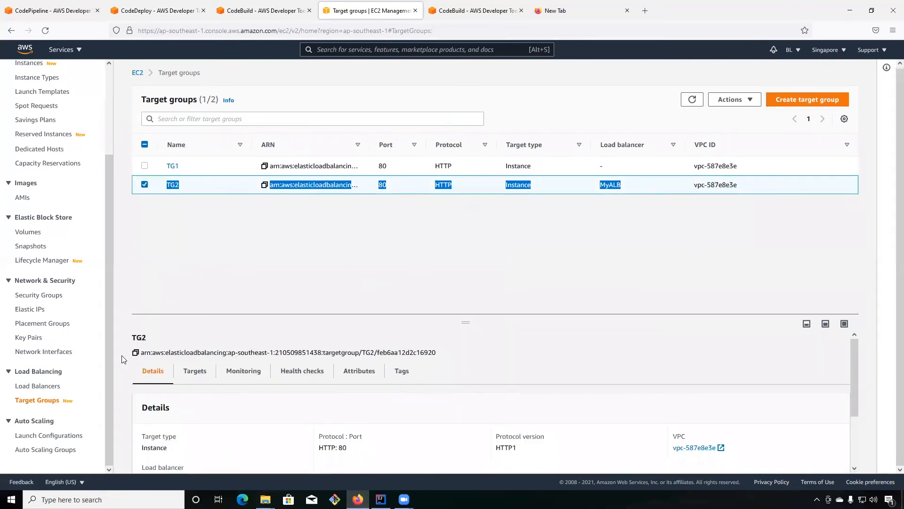
pyautogui.click(38, 387)
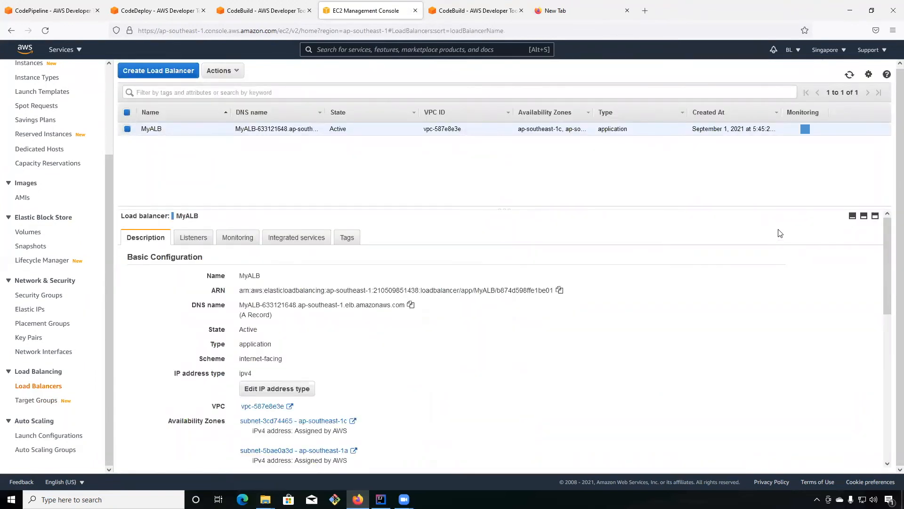
# Copy MyALB's DNS name and open its /test path in the empty browser tab.
pyautogui.click(411, 305)
pyautogui.click(567, 16)
pyautogui.click(525, 31)
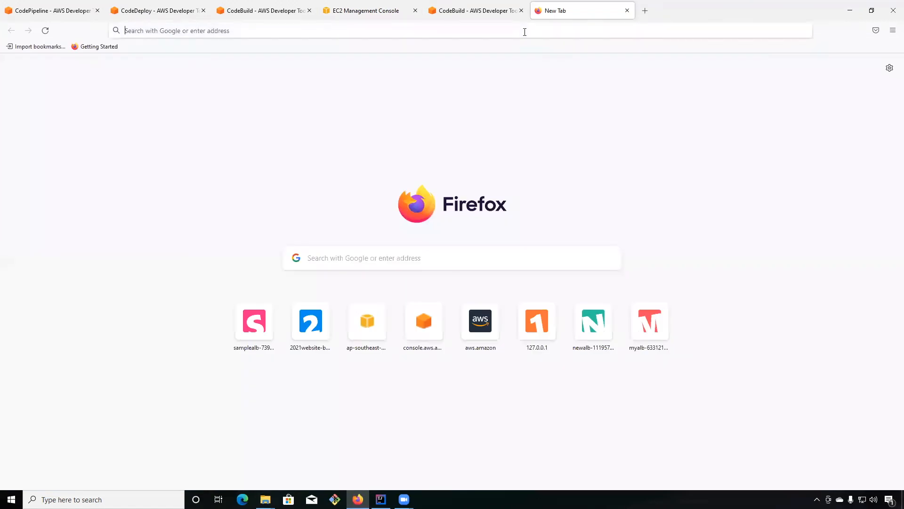
pyautogui.hotkey('ctrl', 'v')
pyautogui.write('/test')
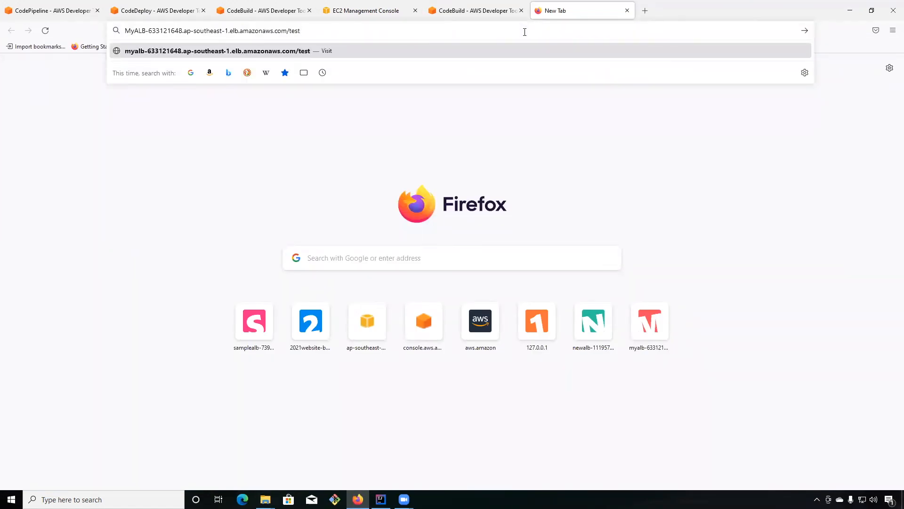
pyautogui.press('Return')
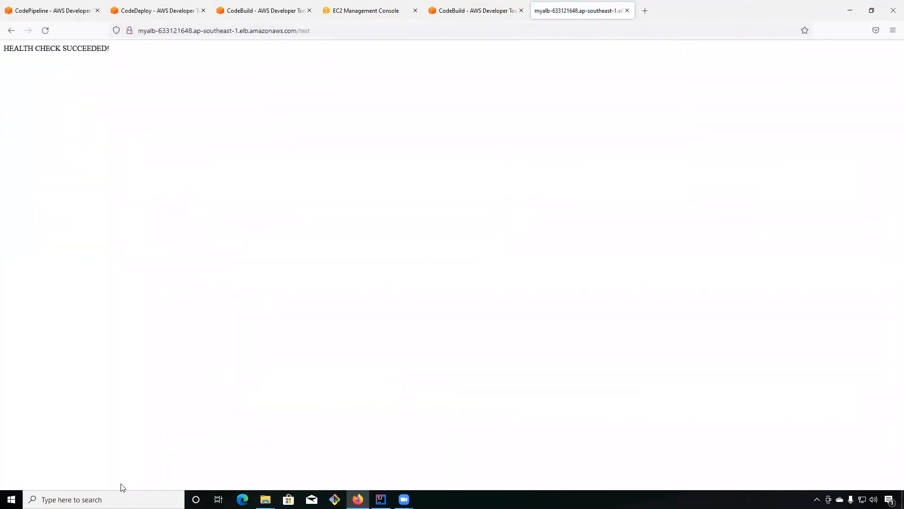
# Launch Postman and set up a POST request to the /subtract path of MyALB's DNS name.
pyautogui.click(121, 499)
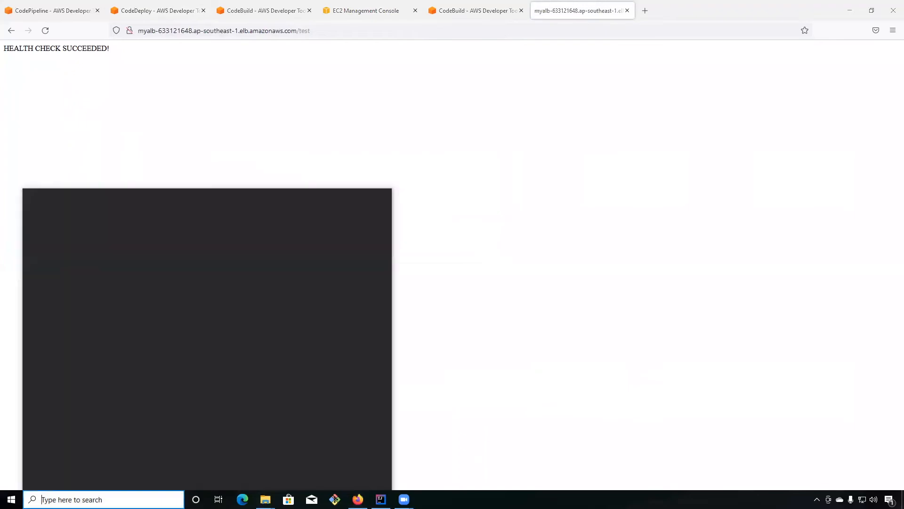
pyautogui.write('p')
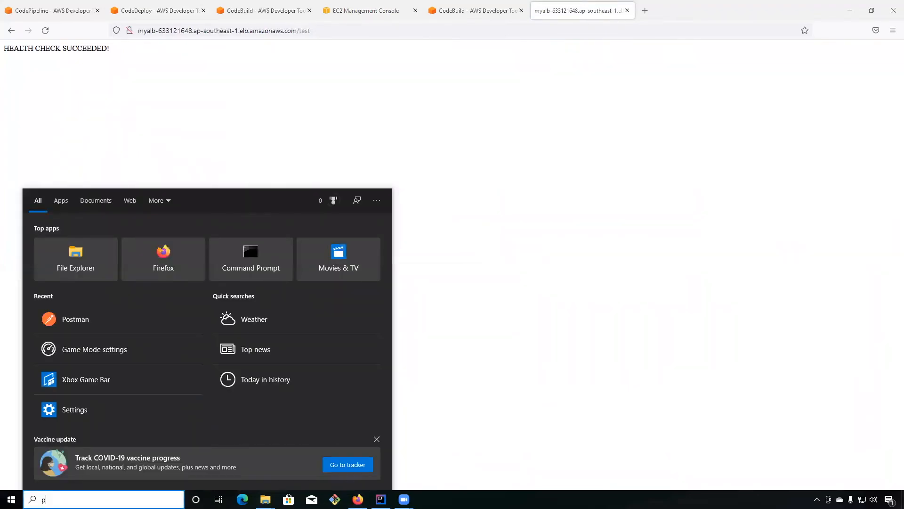
pyautogui.click(62, 309)
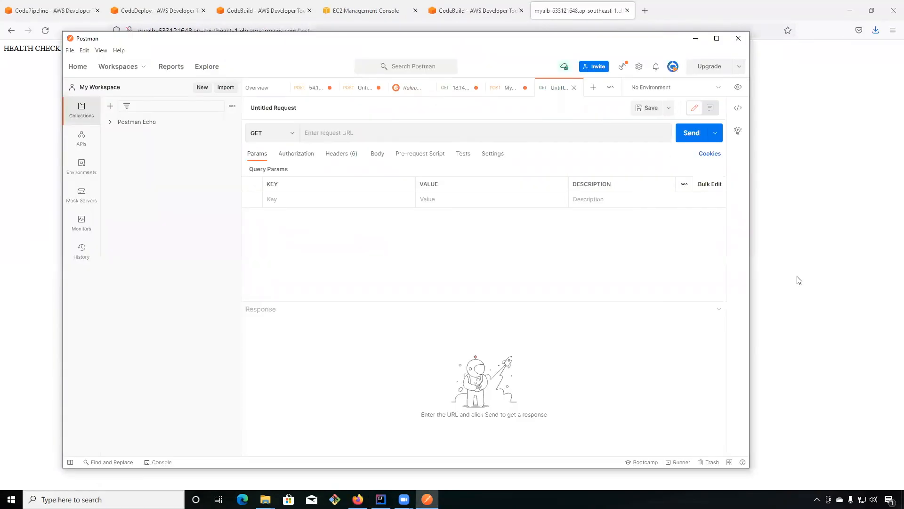
pyautogui.hotkey('ctrl', 'v')
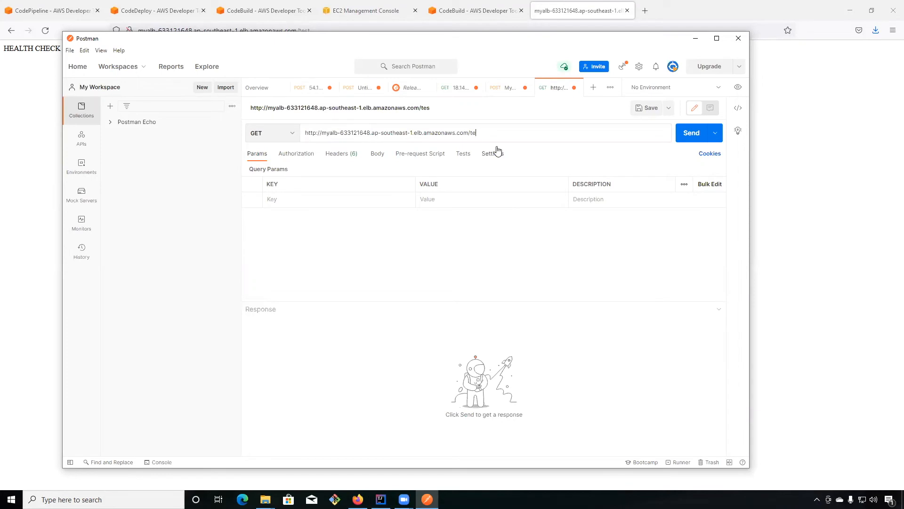
pyautogui.write('subtract')
pyautogui.click(377, 155)
pyautogui.click(290, 134)
pyautogui.click(264, 167)
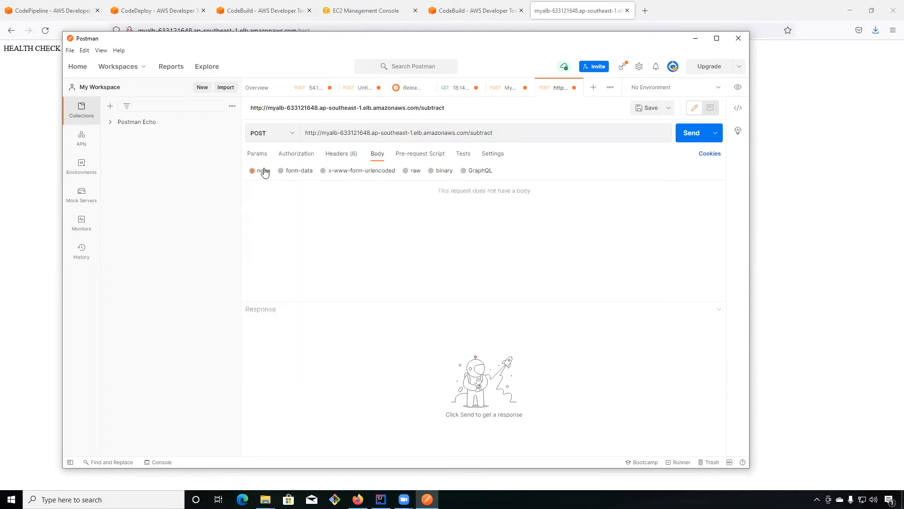
# Give the request an x-www-form-urlencoded body with no1 set to 10 and no2 set to 3.
pyautogui.click(376, 173)
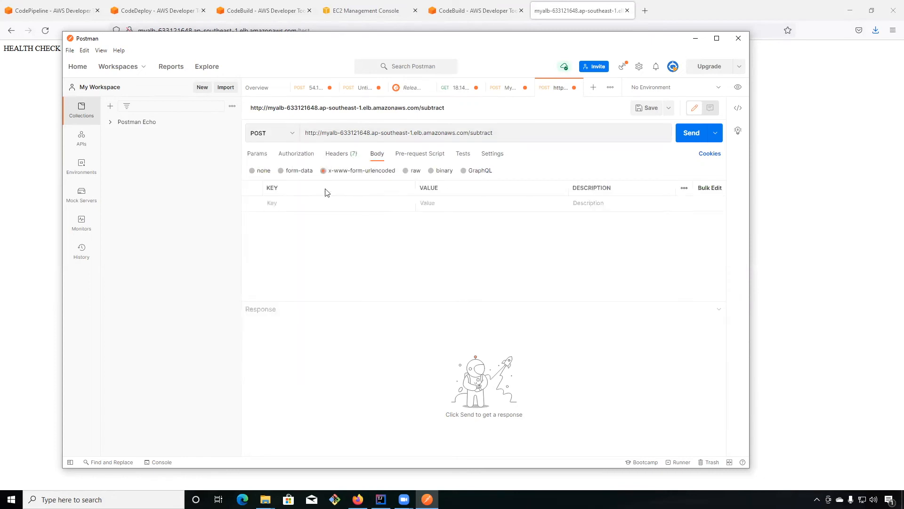
pyautogui.click(300, 203)
pyautogui.write('no1')
pyautogui.click(436, 206)
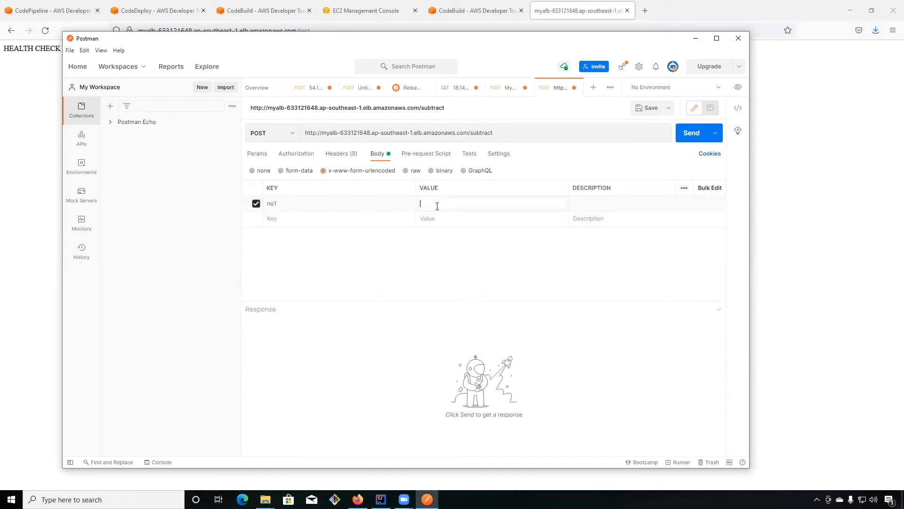
pyautogui.click(304, 219)
pyautogui.write('no2')
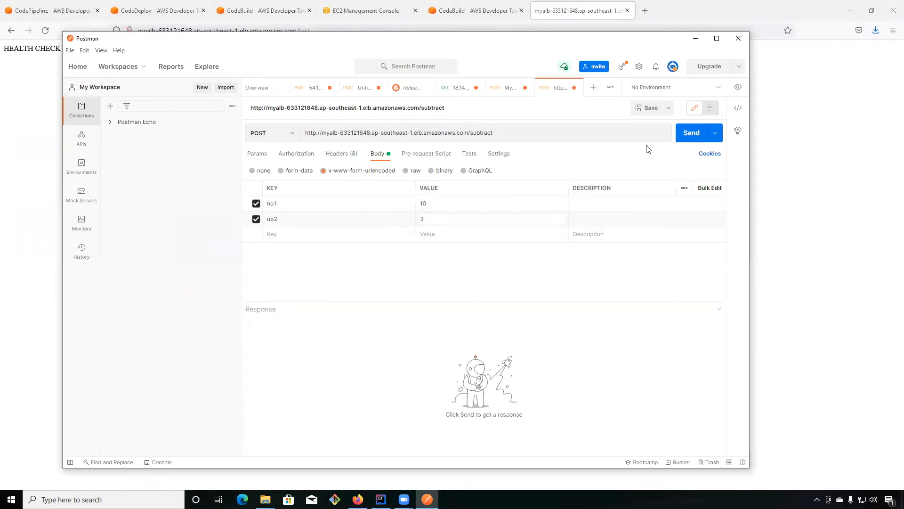
# Send the subtract request and examine the mathResult and message in the response body.
pyautogui.click(690, 133)
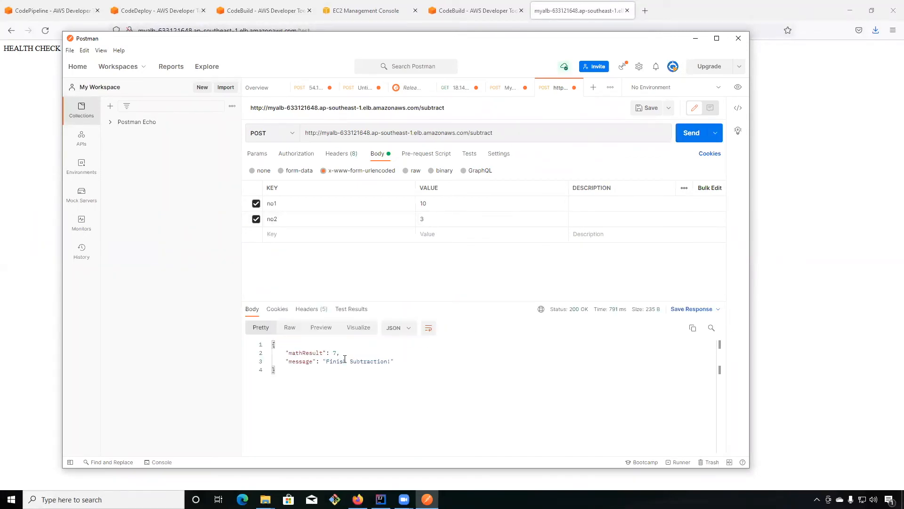
pyautogui.moveTo(310, 353); pyautogui.dragTo(391, 383)
pyautogui.click(396, 387)
pyautogui.moveTo(557, 41); pyautogui.dragTo(559, 32)
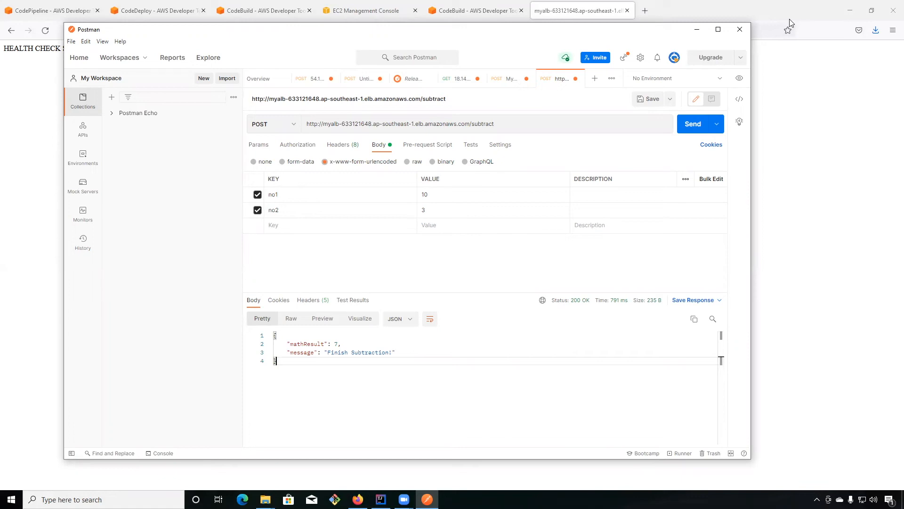
# Return to the CodeDeploy deployment in Firefox, refresh its status and terminate the original task set.
pyautogui.click(179, 10)
pyautogui.click(263, 10)
pyautogui.click(183, 12)
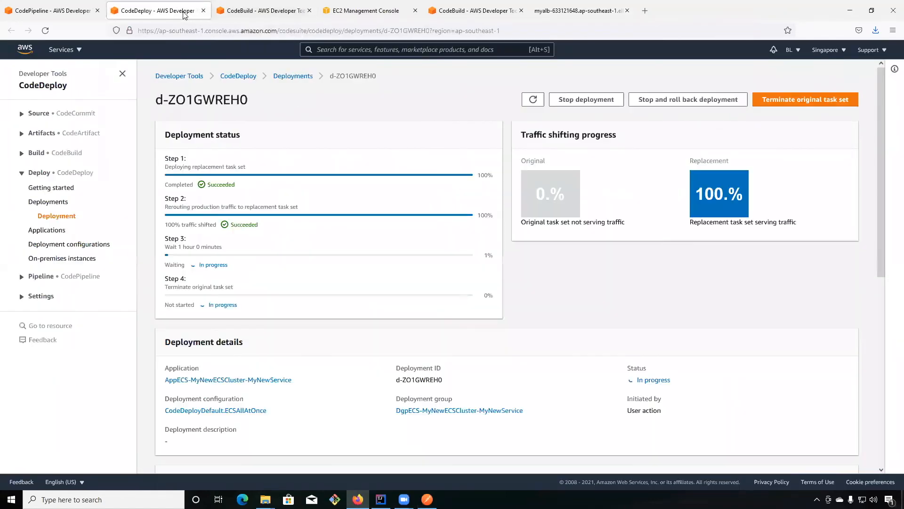
pyautogui.click(533, 100)
pyautogui.click(773, 99)
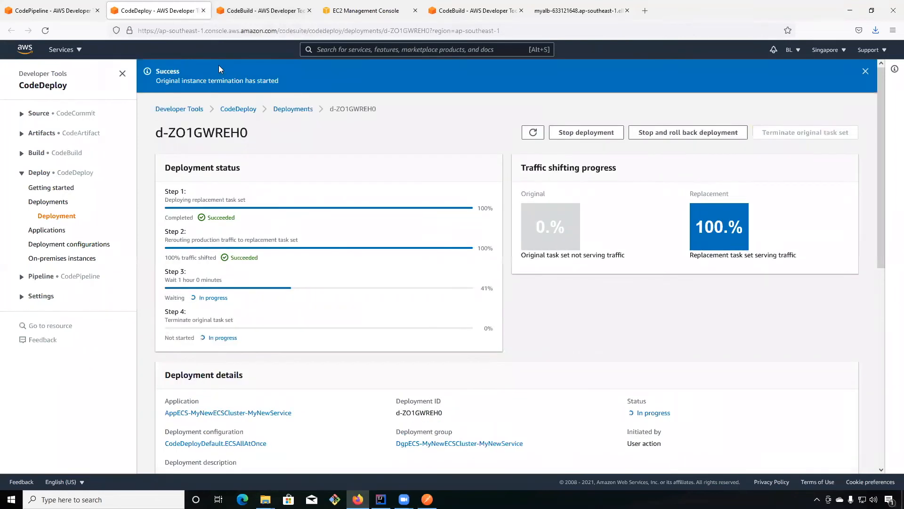
# Reload the MyFirstPipeline page and check the status of its Source, Build and Deploy stages.
pyautogui.click(69, 14)
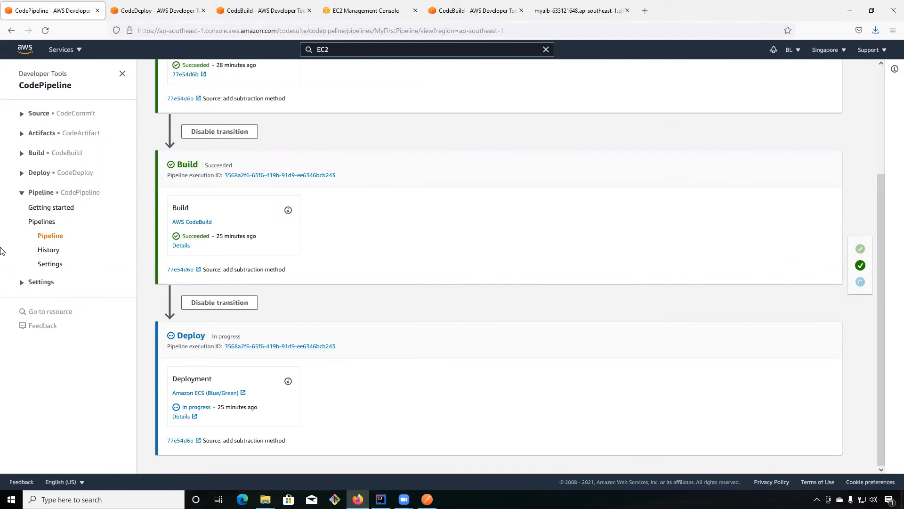
pyautogui.click(51, 236)
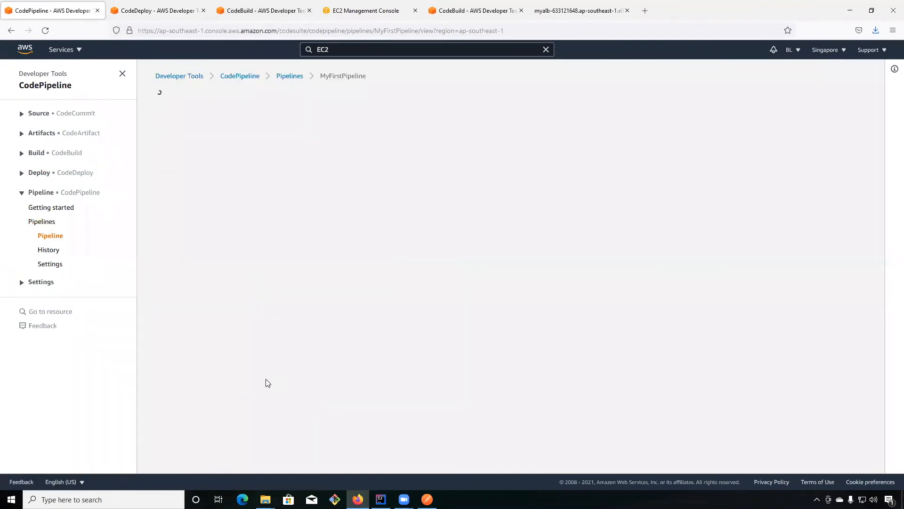
pyautogui.scroll(-3, 726, 338)
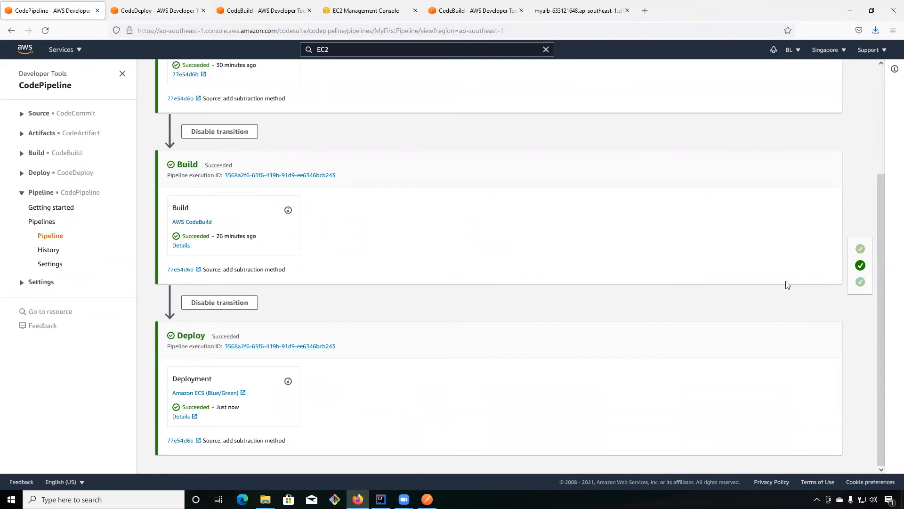
pyautogui.scroll(3, 549, 242)
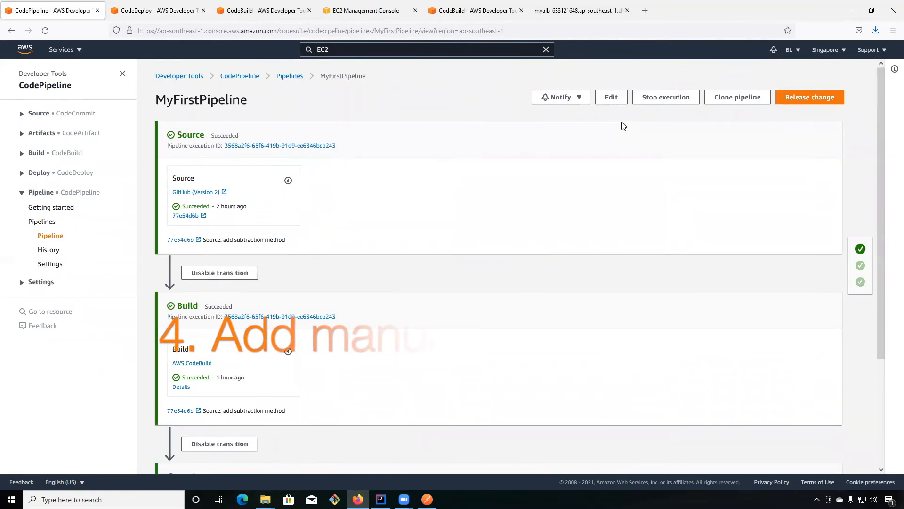
# Put MyFirstPipeline into edit mode and open its Deploy stage for editing.
pyautogui.click(614, 100)
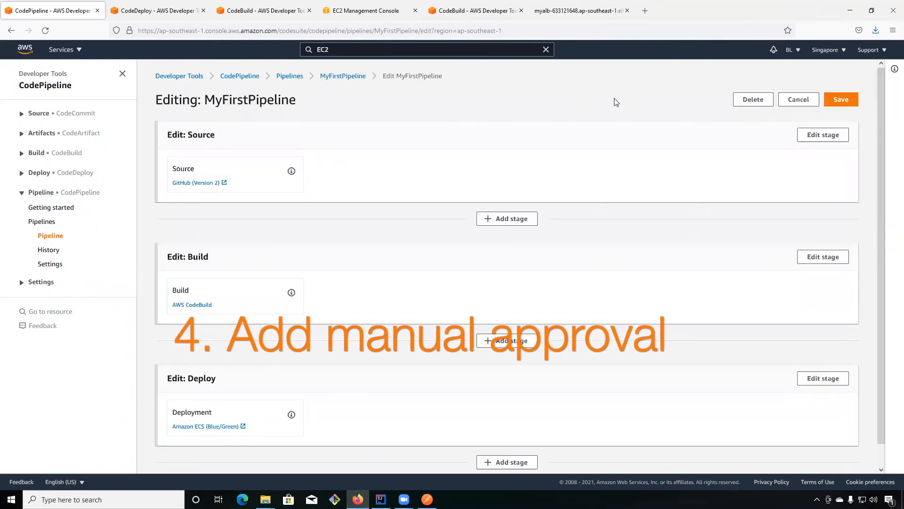
pyautogui.scroll(-1, 699, 208)
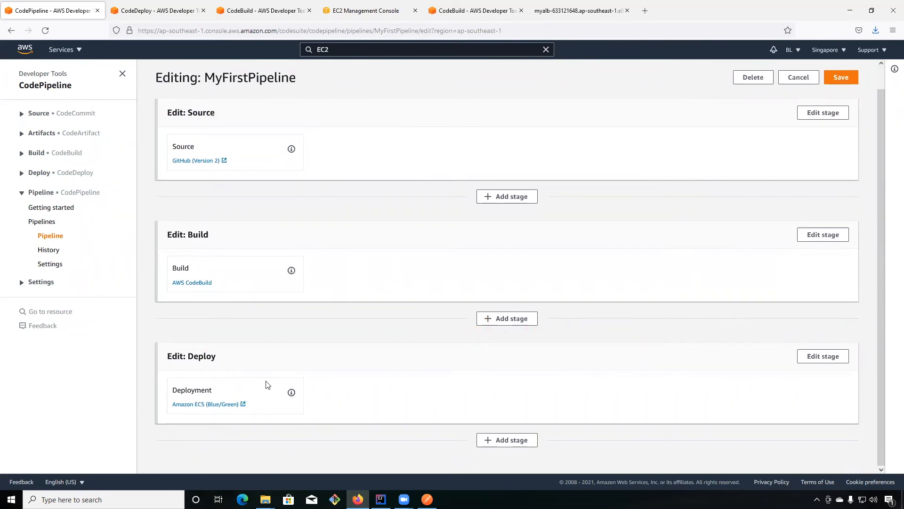
pyautogui.scroll(1, 545, 359)
pyautogui.scroll(-1, 789, 448)
pyautogui.click(823, 356)
pyautogui.scroll(-2, 475, 405)
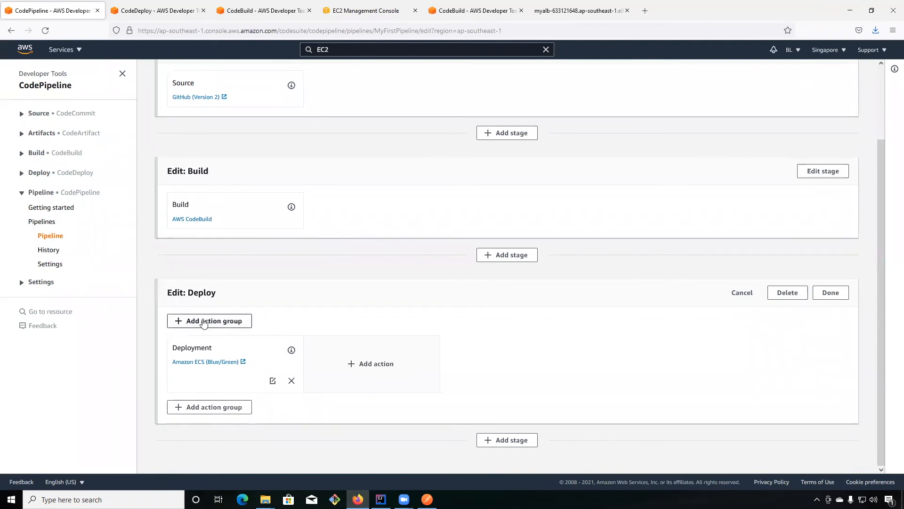
# Add an action group before Deployment with an action named "Manager Approval" using the Manual approval provider, and try to submit it.
pyautogui.click(204, 321)
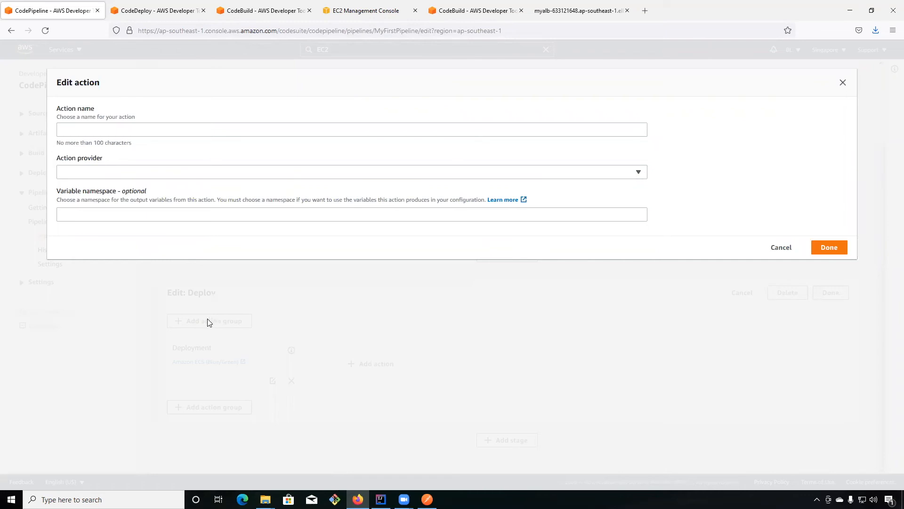
pyautogui.click(237, 128)
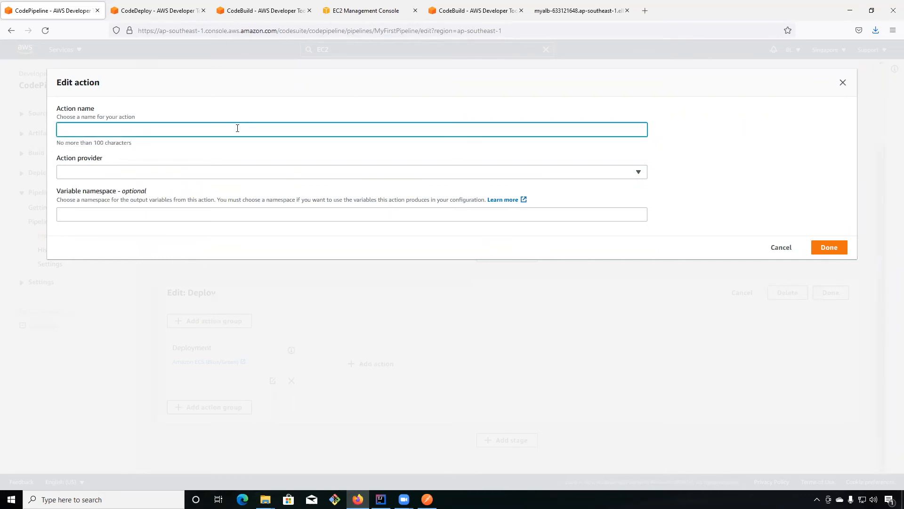
pyautogui.write('Manager Approval')
pyautogui.click(92, 176)
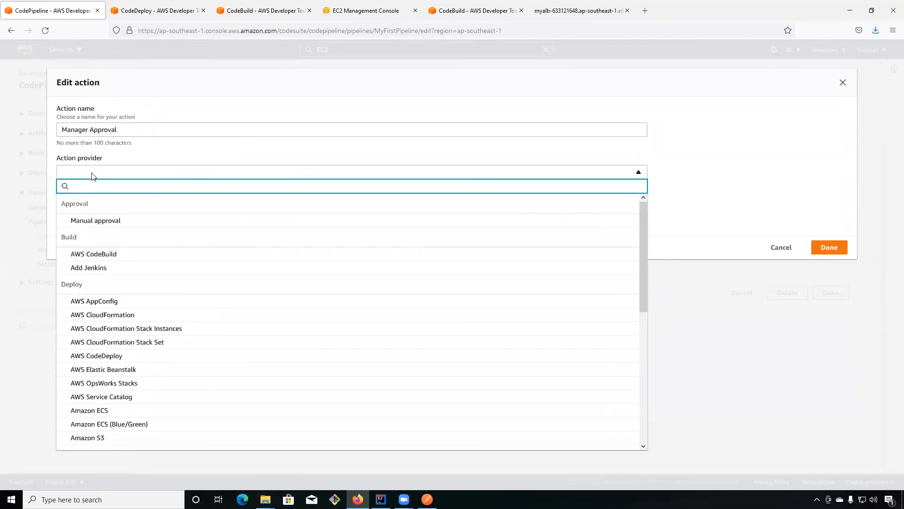
pyautogui.click(100, 220)
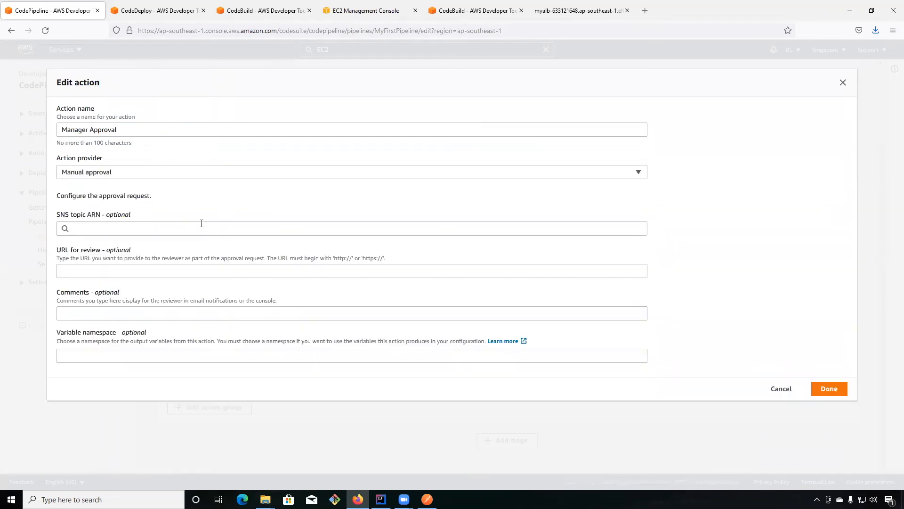
pyautogui.click(827, 389)
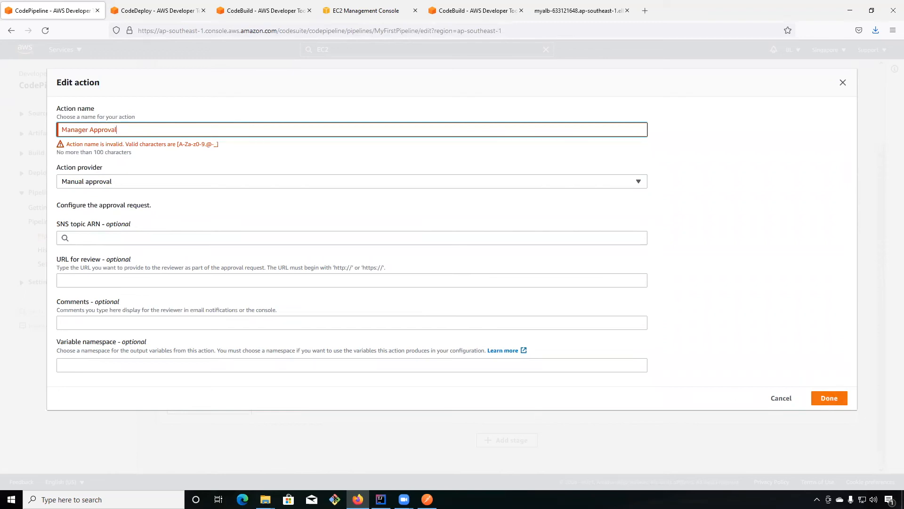
# Rename the approval action as Manager_Approval and submit it.
pyautogui.click(86, 132)
pyautogui.press('BackSpace')
pyautogui.write('_')
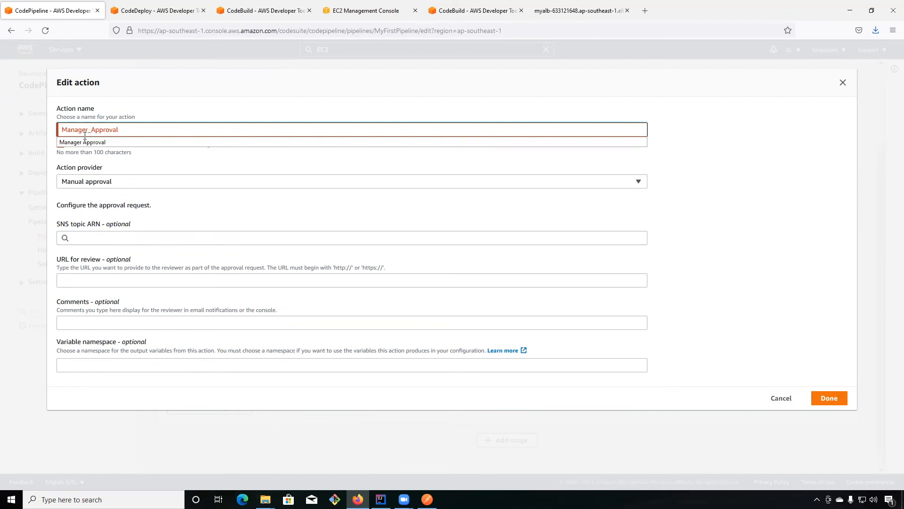
pyautogui.click(728, 272)
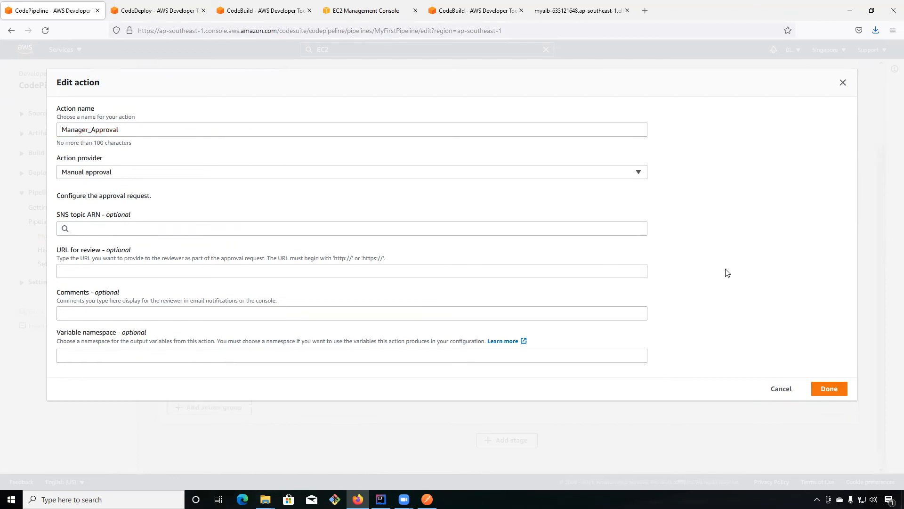
pyautogui.click(823, 388)
# Review the edited Deploy stage and save the pipeline changes to MyFirstPipeline.
pyautogui.scroll(-2, 659, 381)
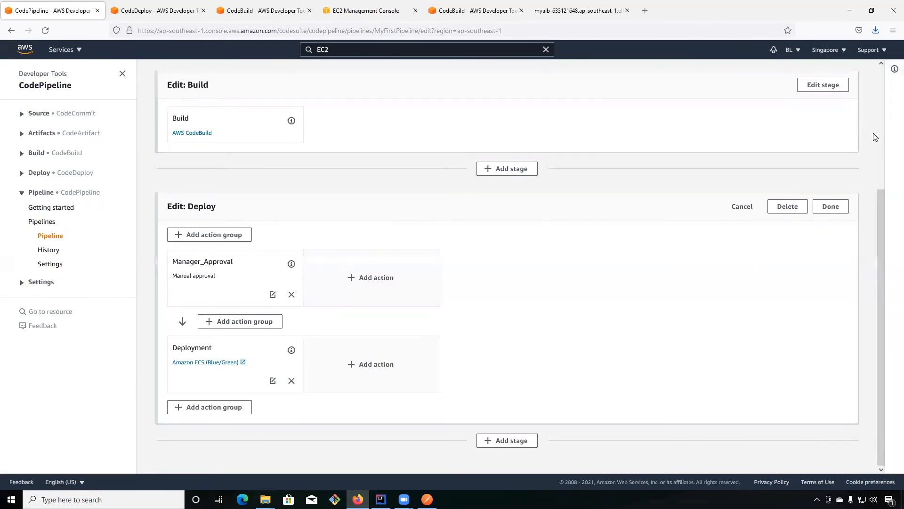
pyautogui.scroll(4, 881, 96)
pyautogui.click(843, 99)
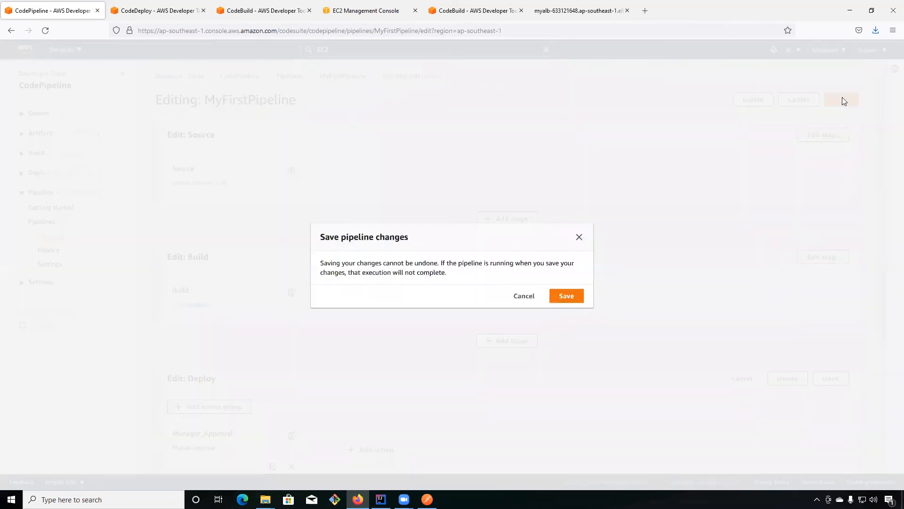
pyautogui.click(567, 297)
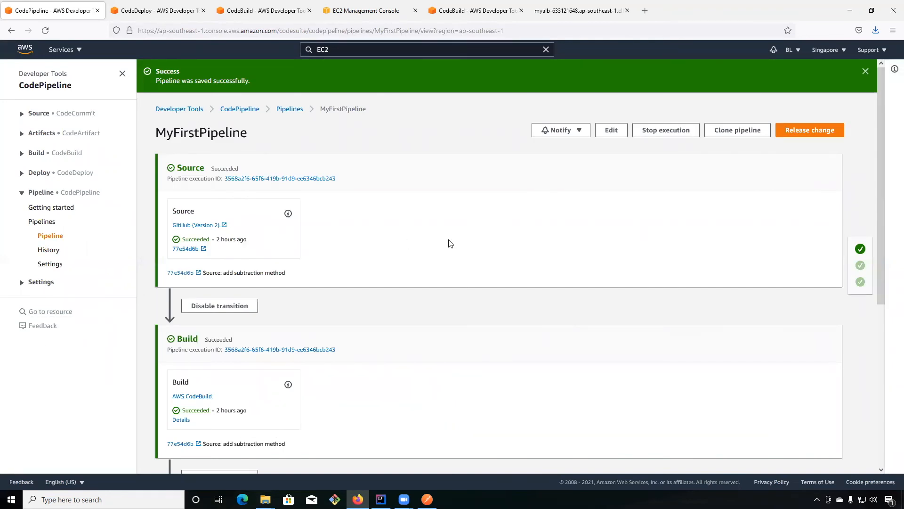
# Reload the MyFirstPipeline page and check the Manager_Approval action in the Deploy stage.
pyautogui.scroll(-2, 449, 243)
pyautogui.click(51, 235)
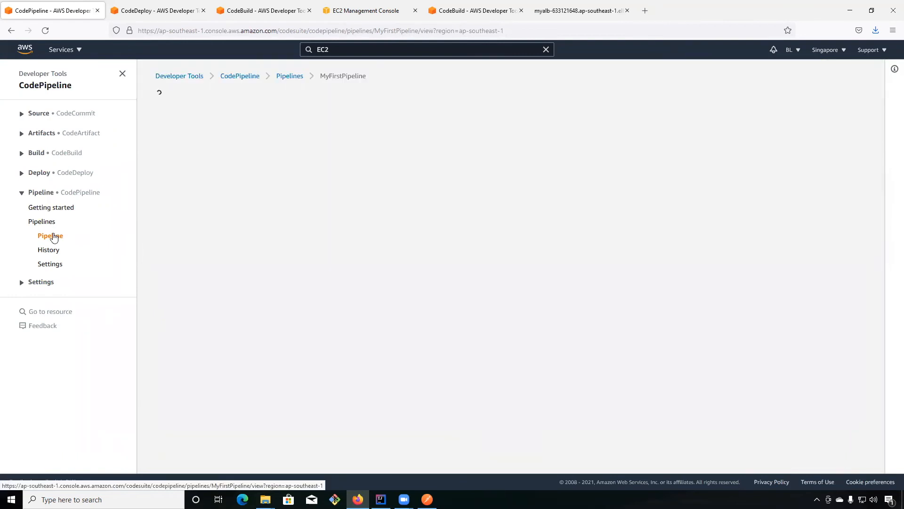
pyautogui.scroll(-5, 402, 242)
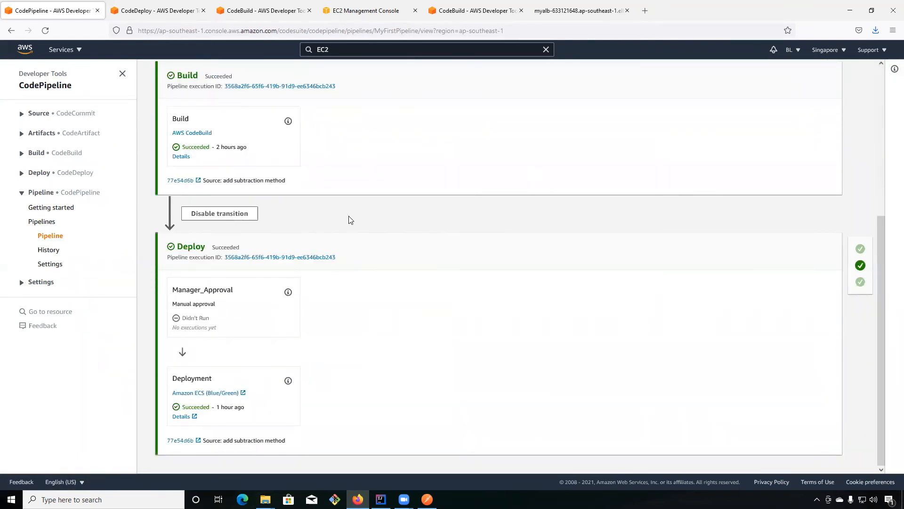
pyautogui.scroll(1, 360, 205)
pyautogui.scroll(3, 358, 204)
pyautogui.scroll(-3, 335, 304)
# Switch to IntelliJ IDEA and change the test endpoint's return message in Controller.java to "HEALTH CHECK SUCCEEDED !!".
pyautogui.click(381, 499)
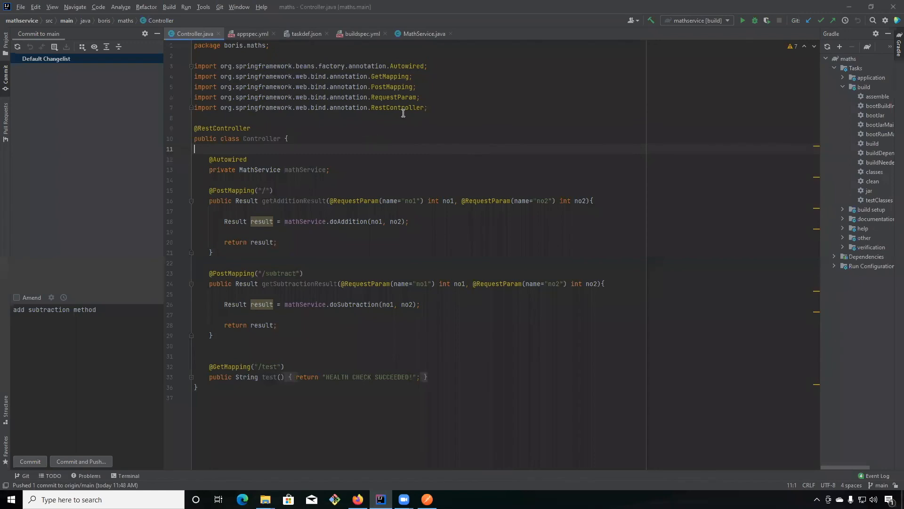
pyautogui.click(478, 99)
pyautogui.click(409, 377)
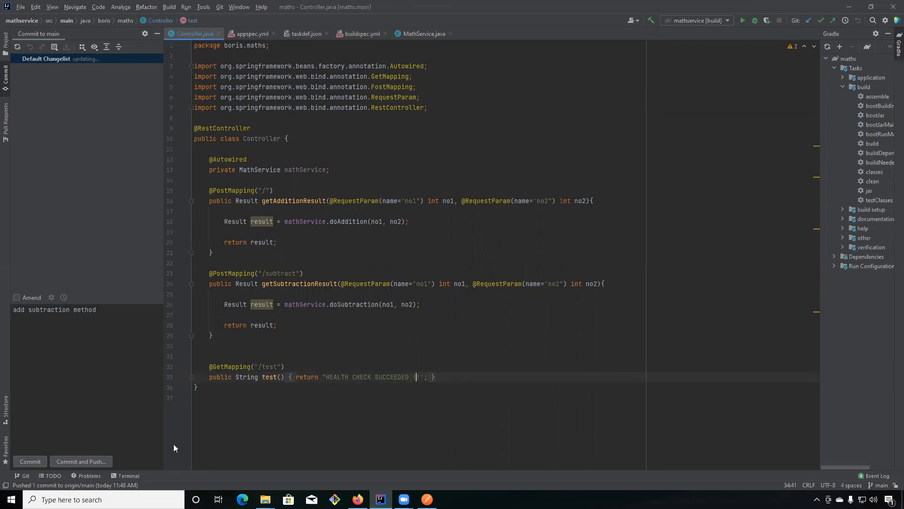
pyautogui.click(348, 253)
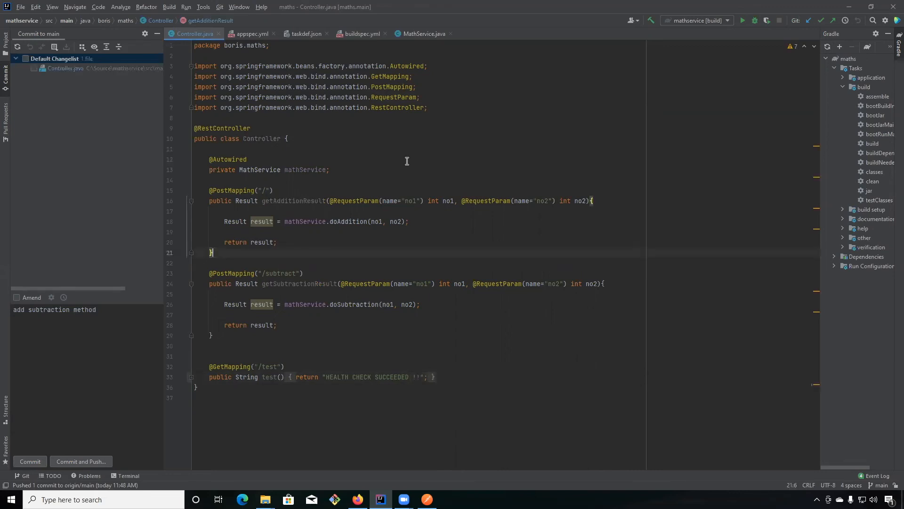
# Include the Default Changelist in the commit and replace the commit message with "modify health check message".
pyautogui.click(26, 59)
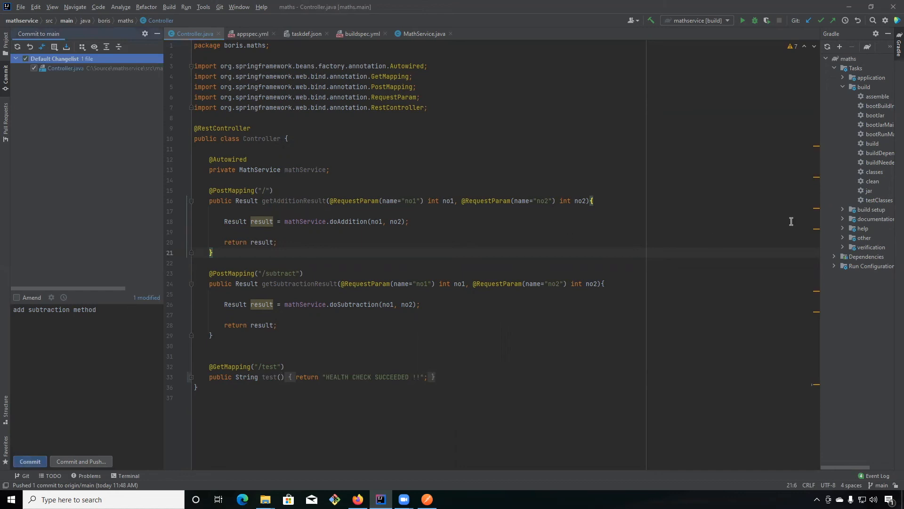
pyautogui.click(55, 310)
pyautogui.moveTo(98, 312); pyautogui.dragTo(6, 309)
pyautogui.write('modify')
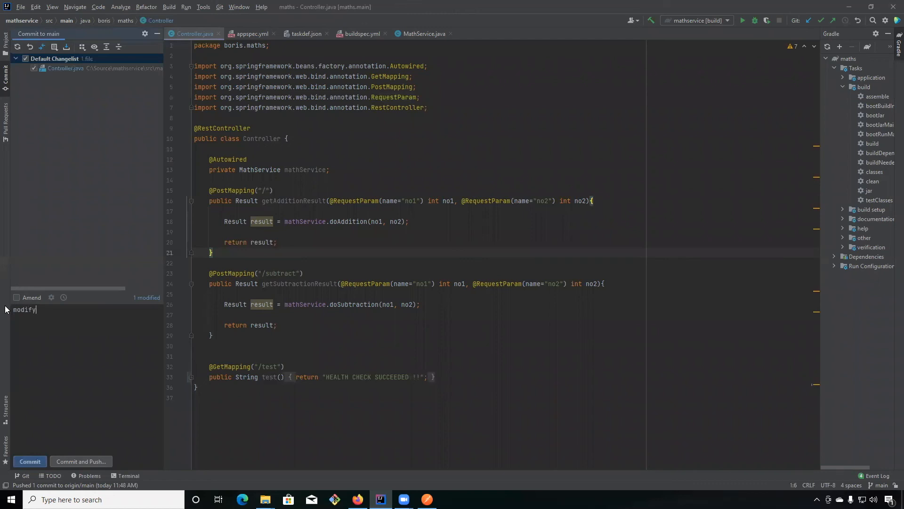
pyautogui.write('health check message')
# Commit the Controller.java change despite the code analysis warnings and push it to origin/main.
pyautogui.click(80, 462)
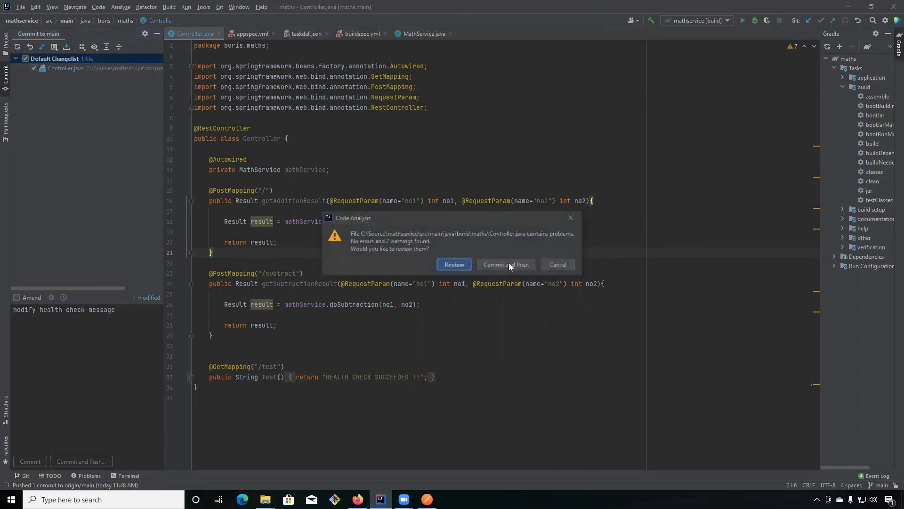
pyautogui.click(508, 263)
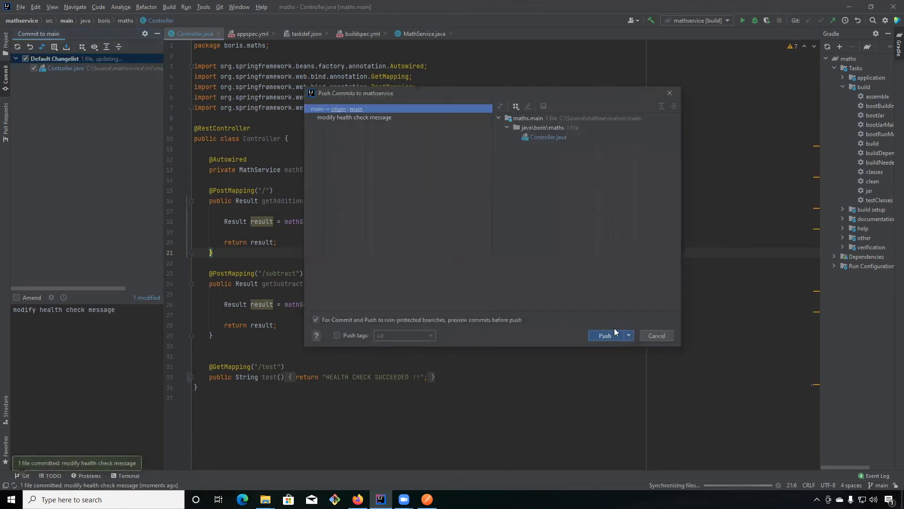
pyautogui.click(608, 335)
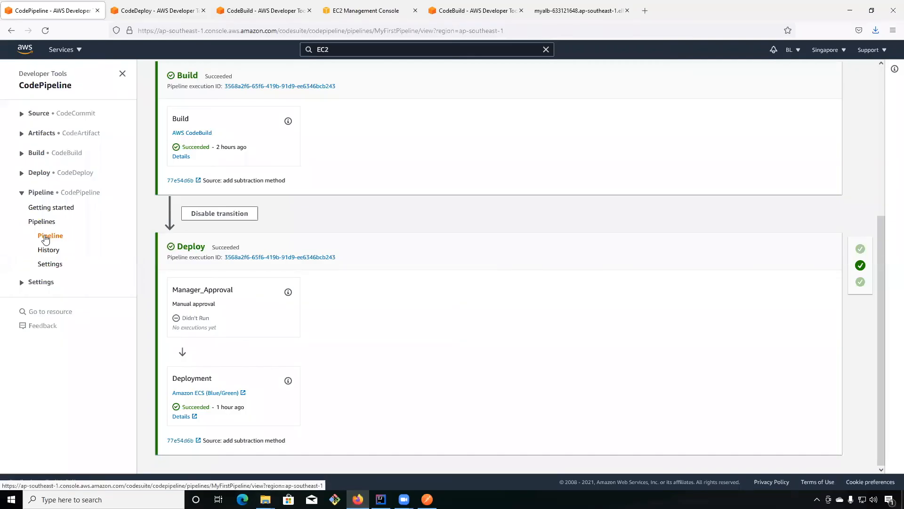
# Switch to the AWS console in Firefox, open MyFirstPipeline from the pipelines list and examine the stages of the new execution.
pyautogui.click(46, 235)
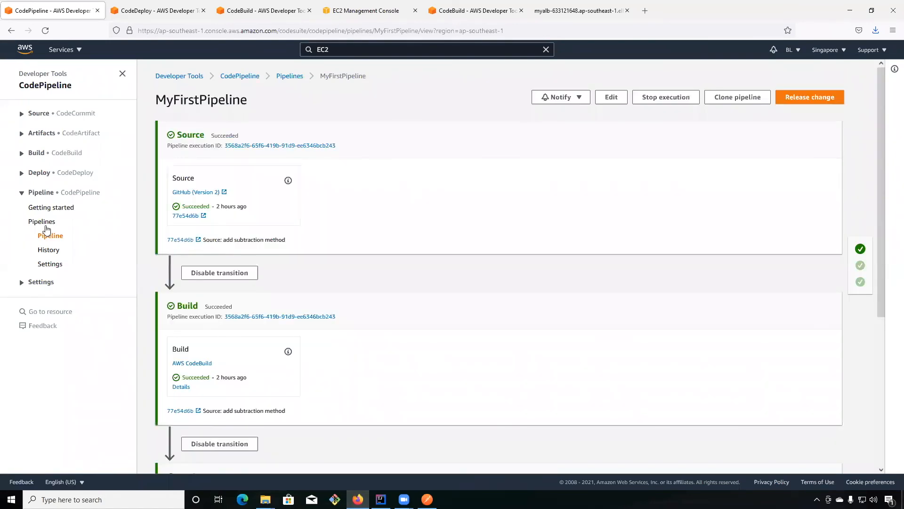
pyautogui.click(46, 226)
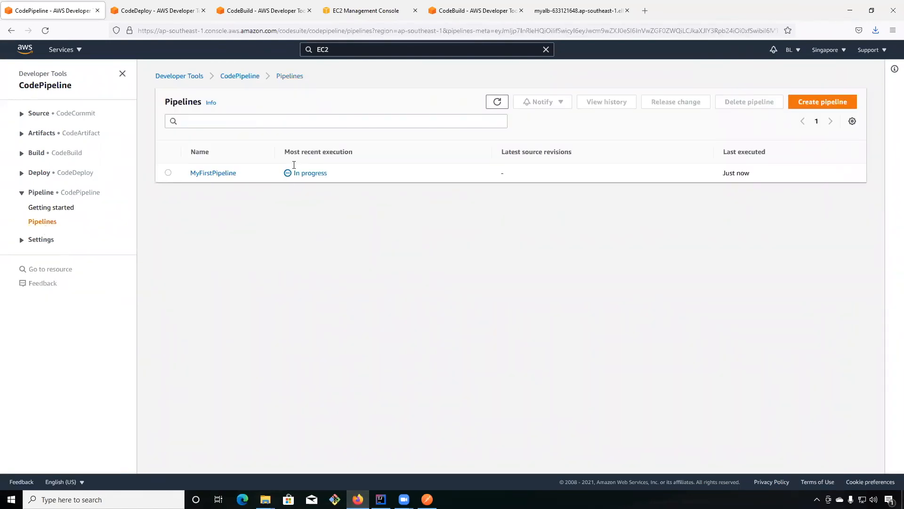
pyautogui.click(45, 223)
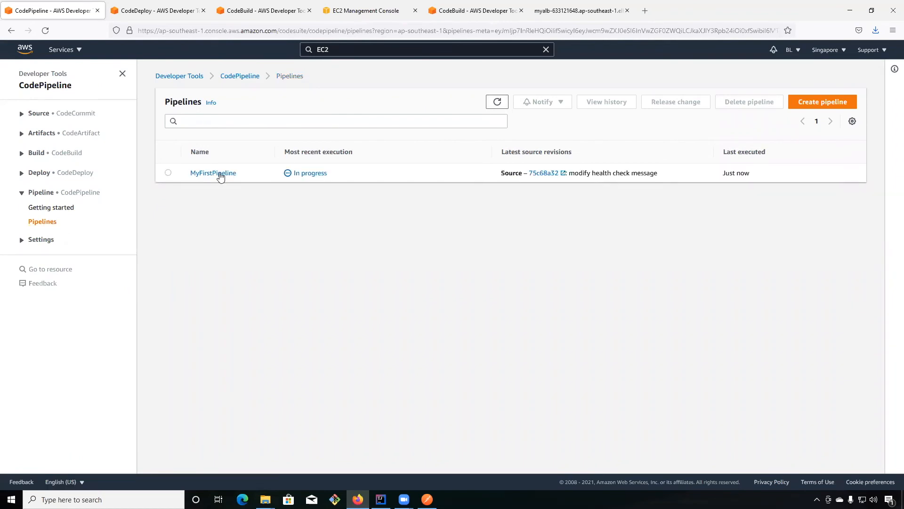
pyautogui.click(213, 173)
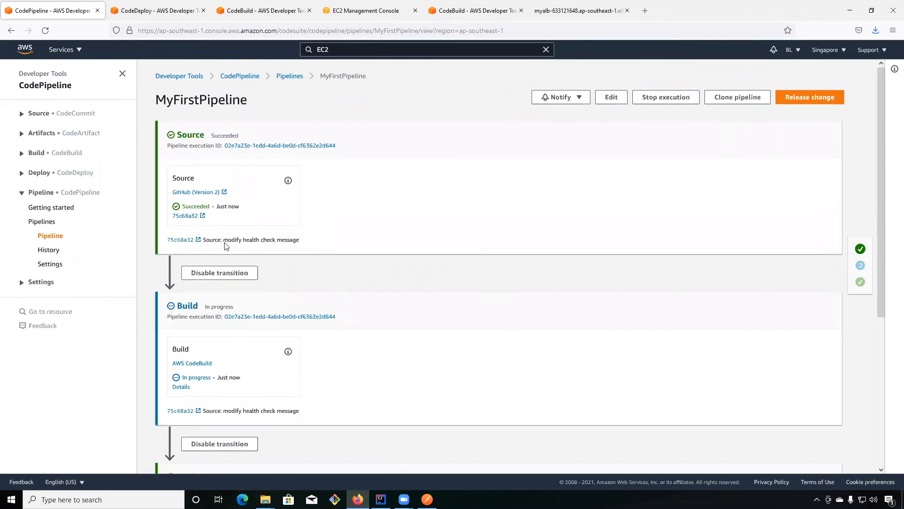
pyautogui.scroll(-2, 145, 248)
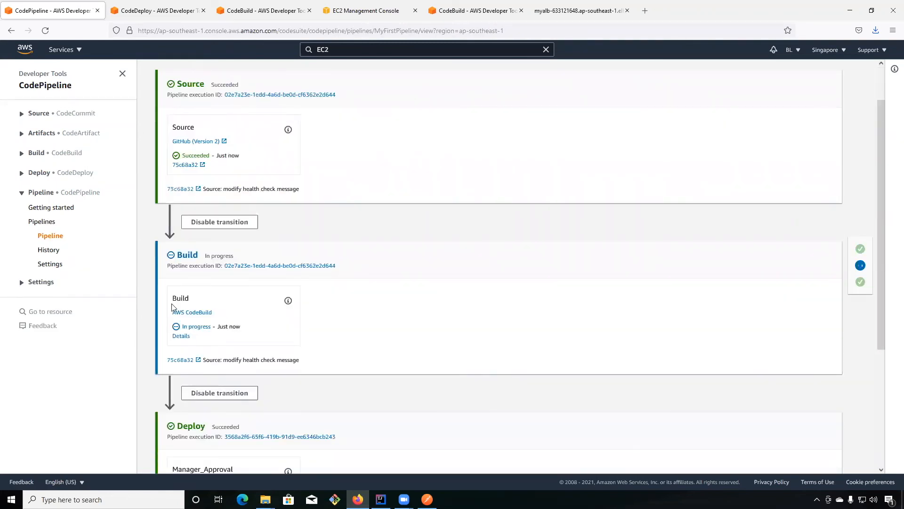
pyautogui.scroll(-2, 184, 299)
pyautogui.scroll(-4, 518, 226)
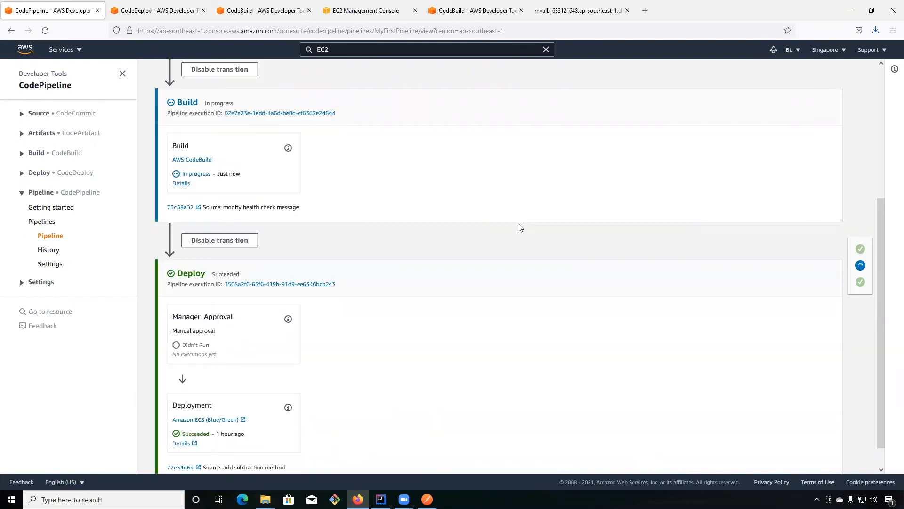
pyautogui.scroll(2, 518, 224)
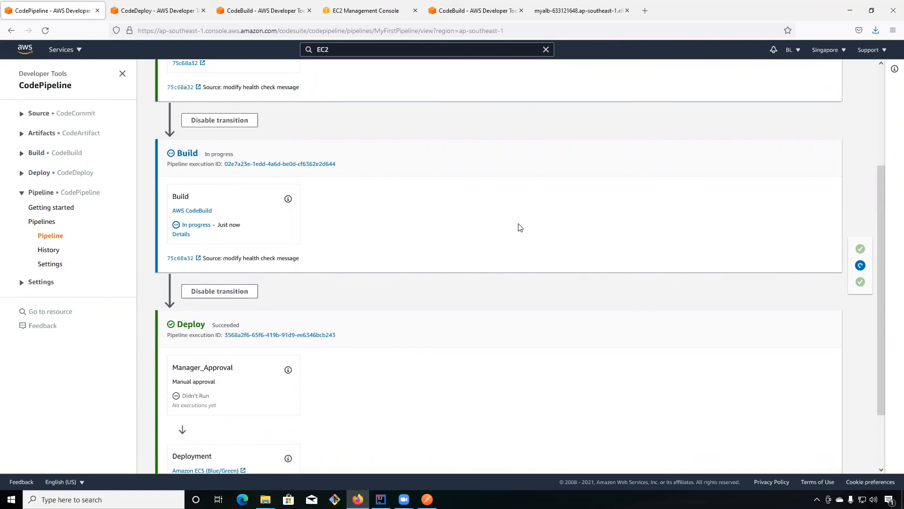
pyautogui.scroll(3, 520, 227)
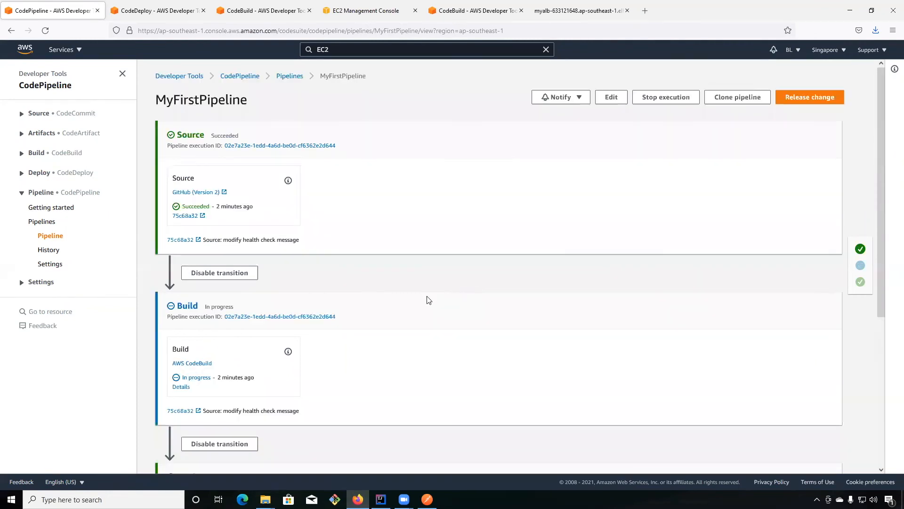
# Open the Build action's details in CodeBuild and read through the build status and logs.
pyautogui.click(180, 389)
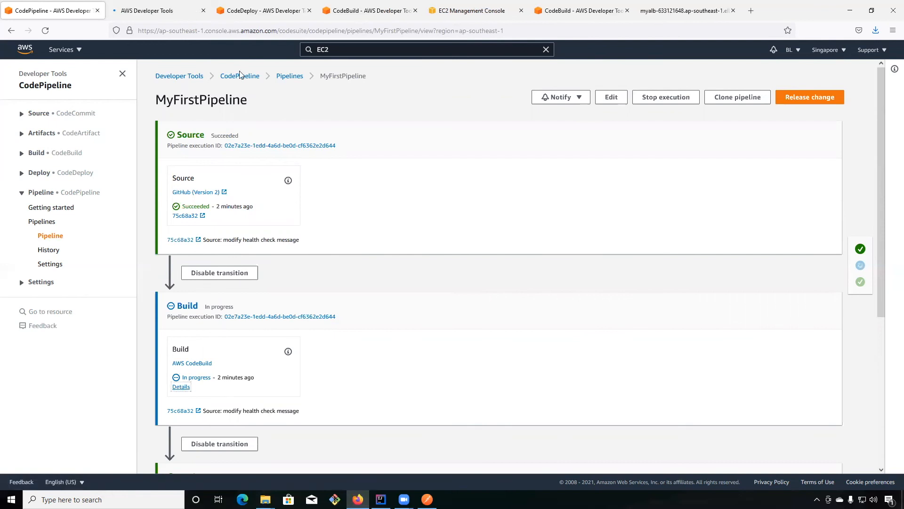
pyautogui.click(165, 13)
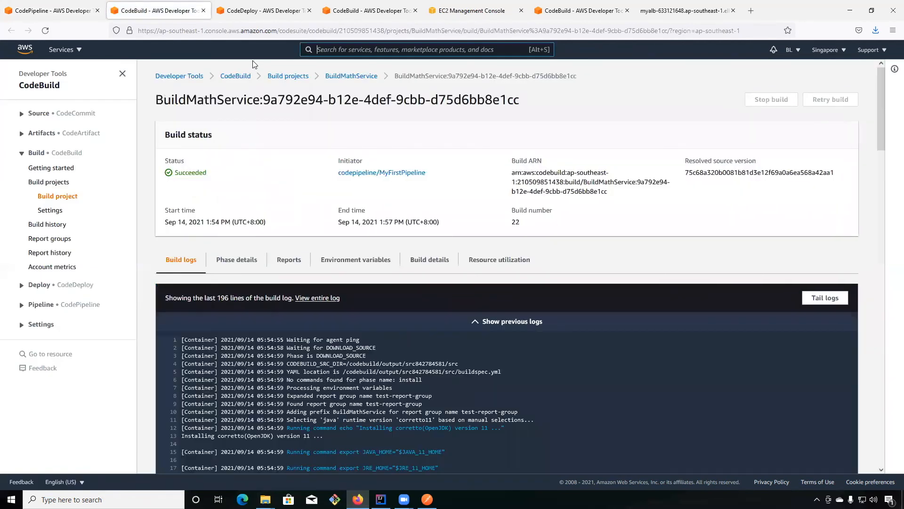
pyautogui.scroll(-5, 457, 212)
pyautogui.scroll(-20, 461, 236)
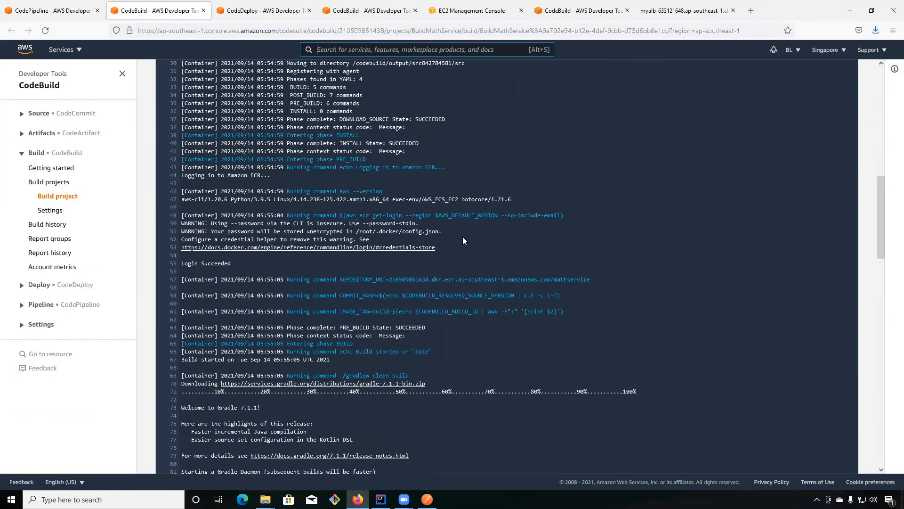
pyautogui.scroll(-3, 750, 243)
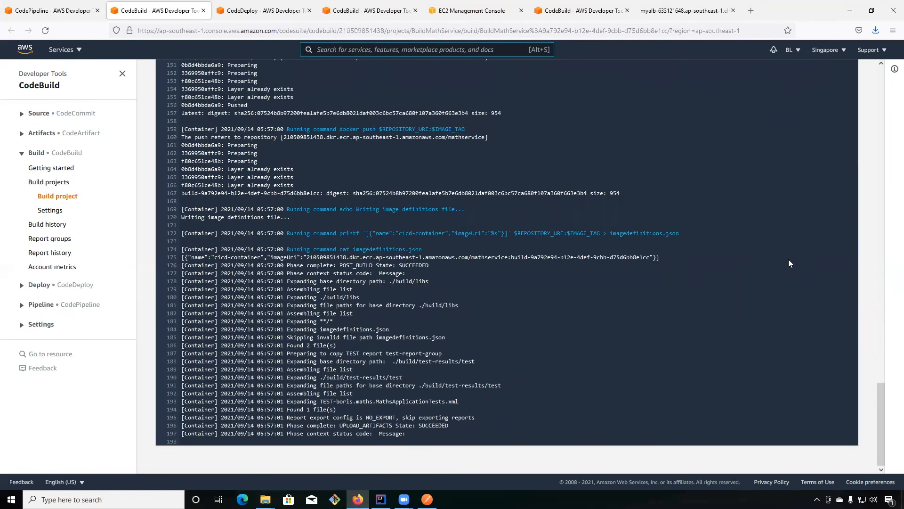
# Return to MyFirstPipeline, review the pending Manager_Approval action and approve it with the comment "Approved By Manager".
pyautogui.click(67, 11)
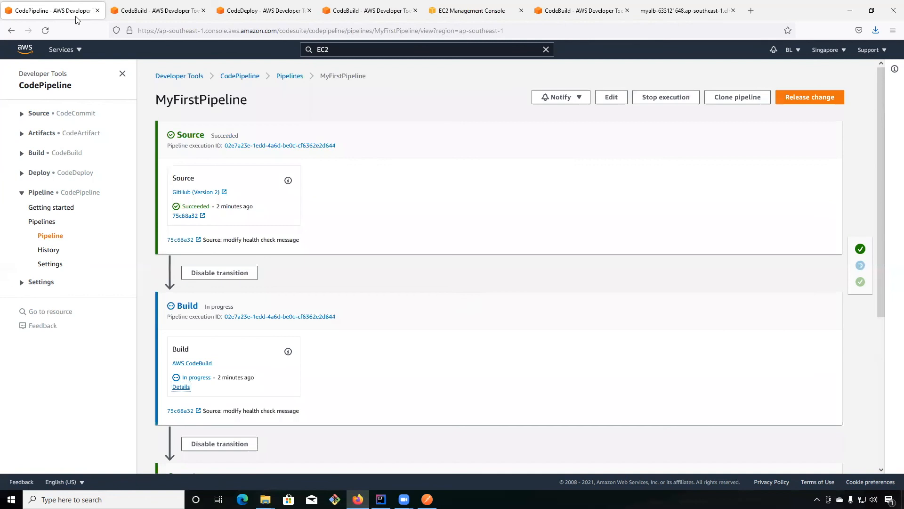
pyautogui.scroll(-3, 449, 224)
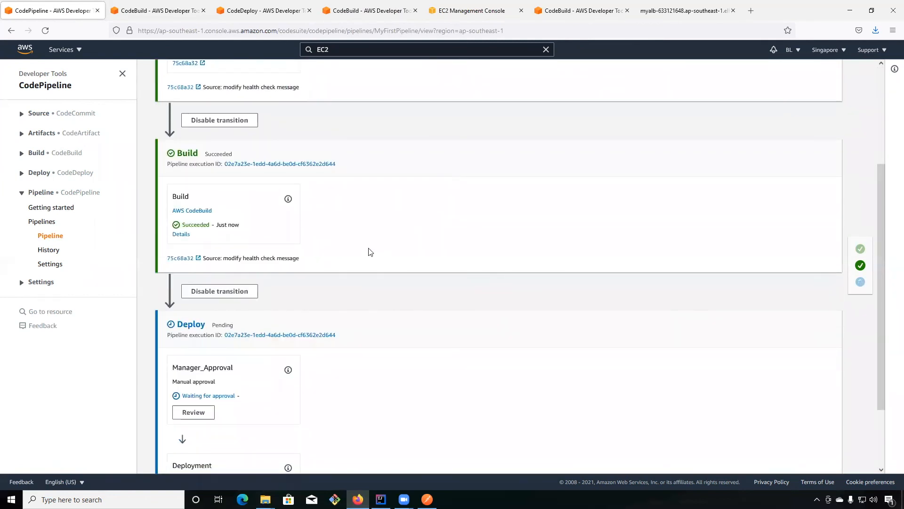
pyautogui.scroll(-2, 409, 241)
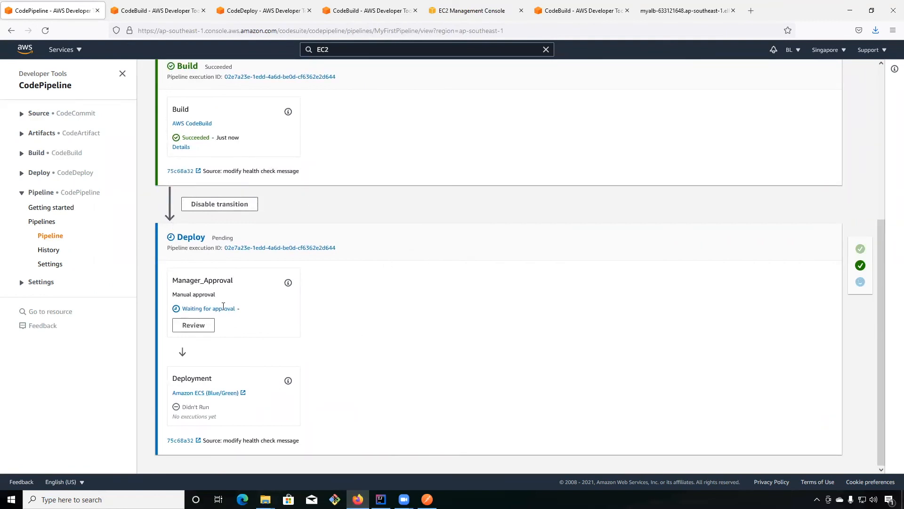
pyautogui.moveTo(236, 309); pyautogui.dragTo(189, 310)
pyautogui.click(194, 328)
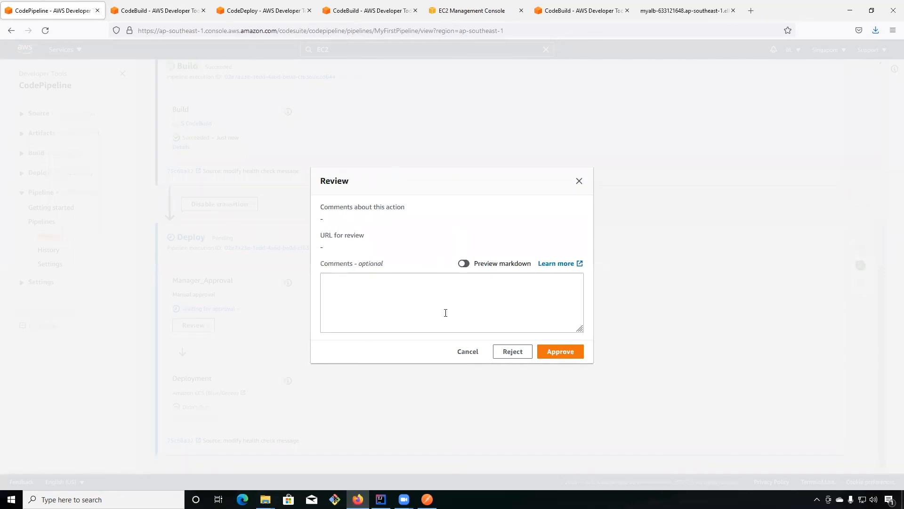
pyautogui.click(453, 299)
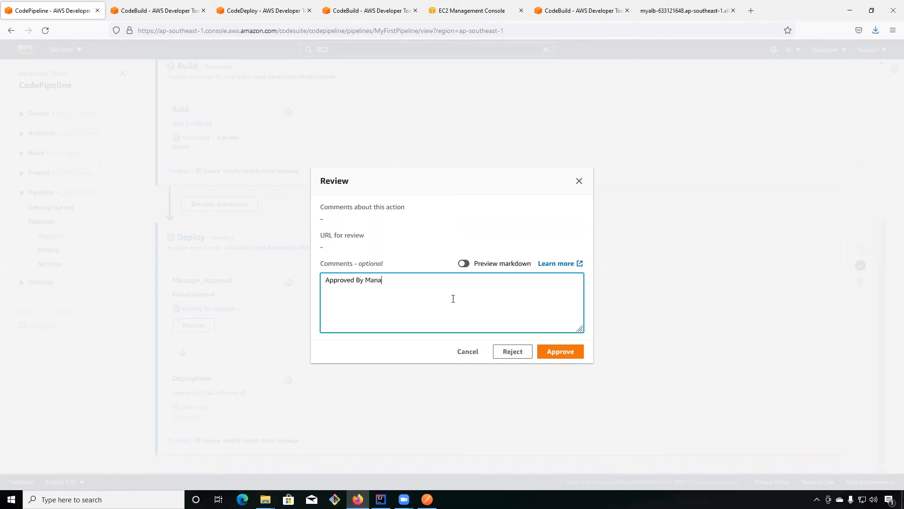
pyautogui.click(555, 354)
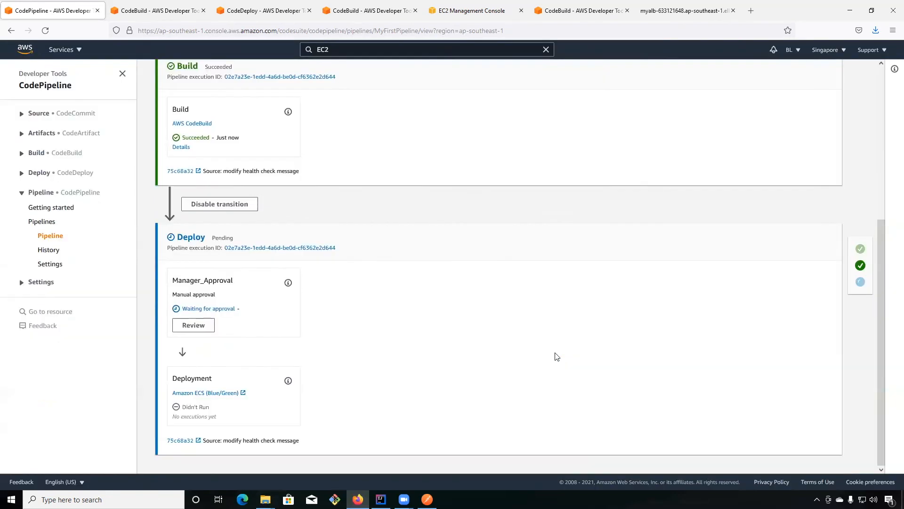
# Reload the MyFirstPipeline page, check the Deploy stage and open the Deployment action's details in CodeDeploy.
pyautogui.moveTo(173, 289); pyautogui.dragTo(252, 329)
pyautogui.click(264, 328)
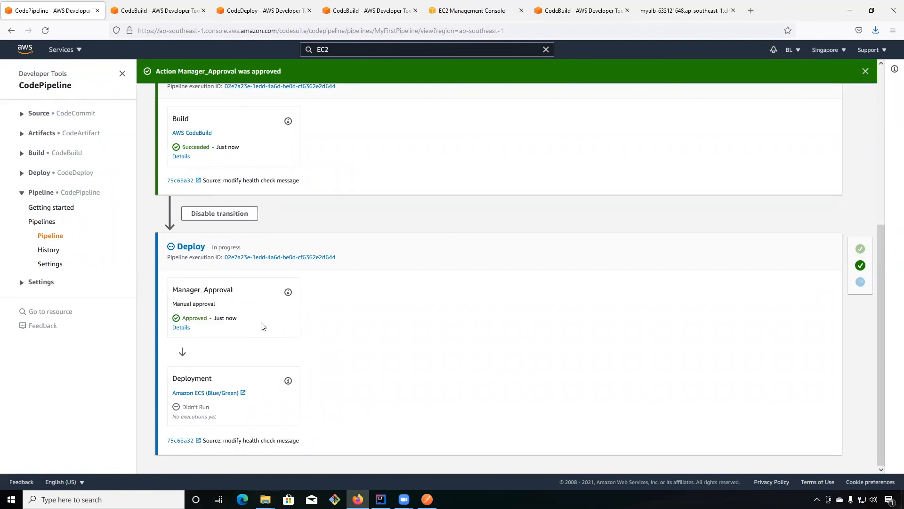
pyautogui.click(51, 237)
pyautogui.scroll(-5, 288, 361)
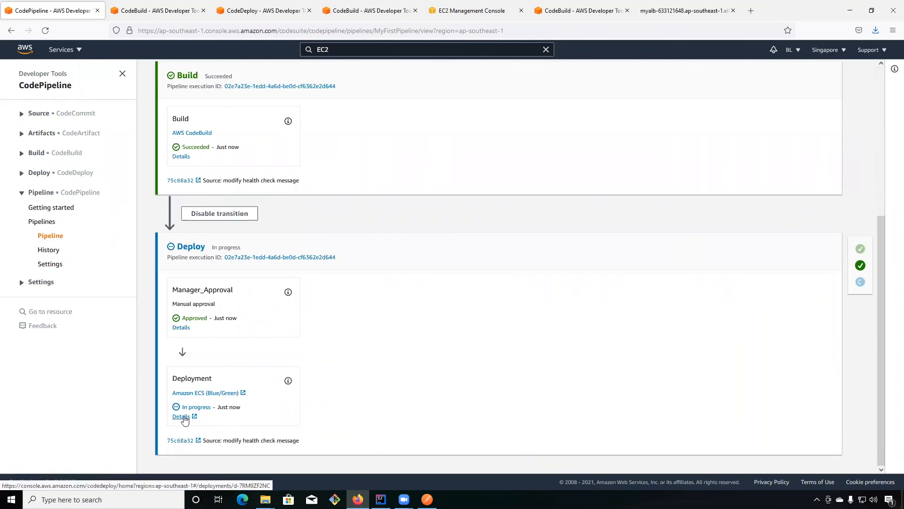
pyautogui.click(181, 416)
pyautogui.scroll(5, 135, 47)
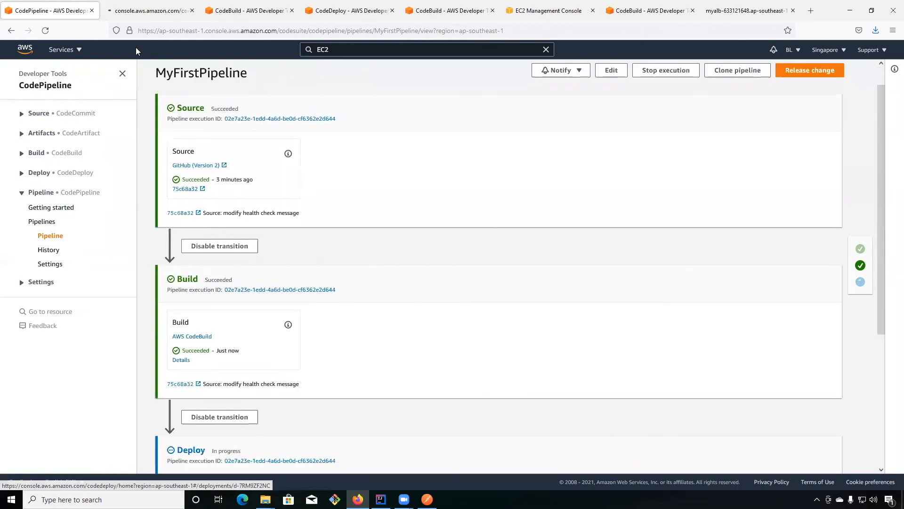
pyautogui.click(165, 12)
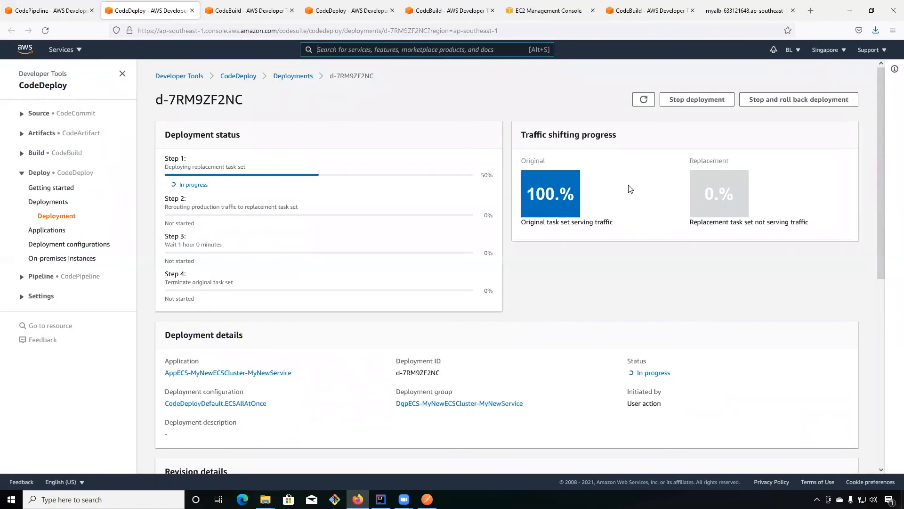
# Refresh the deployment page and examine its status, task set activity, lifecycle events and traffic shifting progress.
pyautogui.click(641, 106)
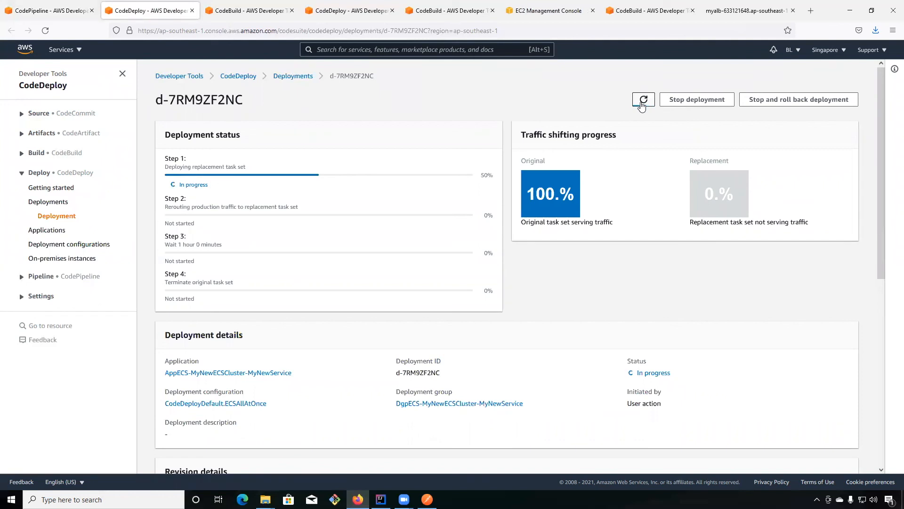
pyautogui.click(642, 107)
pyautogui.scroll(-3, 753, 250)
pyautogui.scroll(-4, 740, 261)
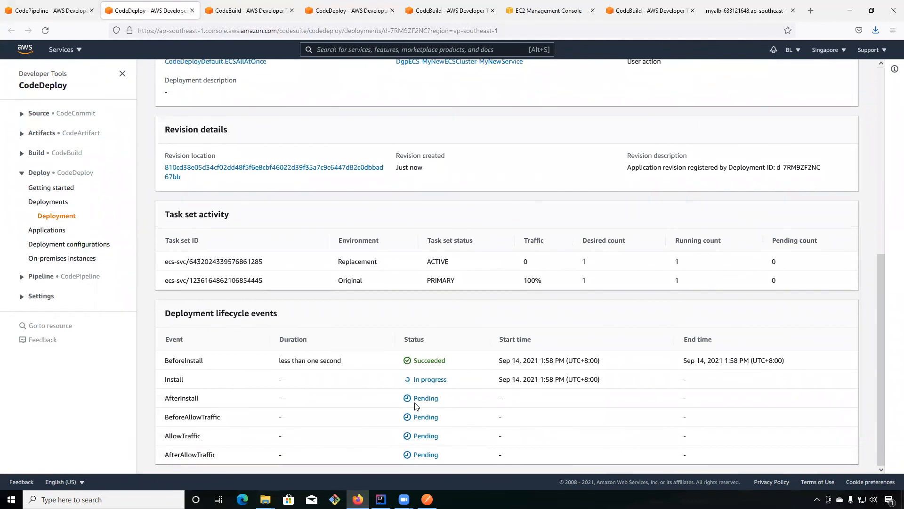
pyautogui.scroll(7, 466, 377)
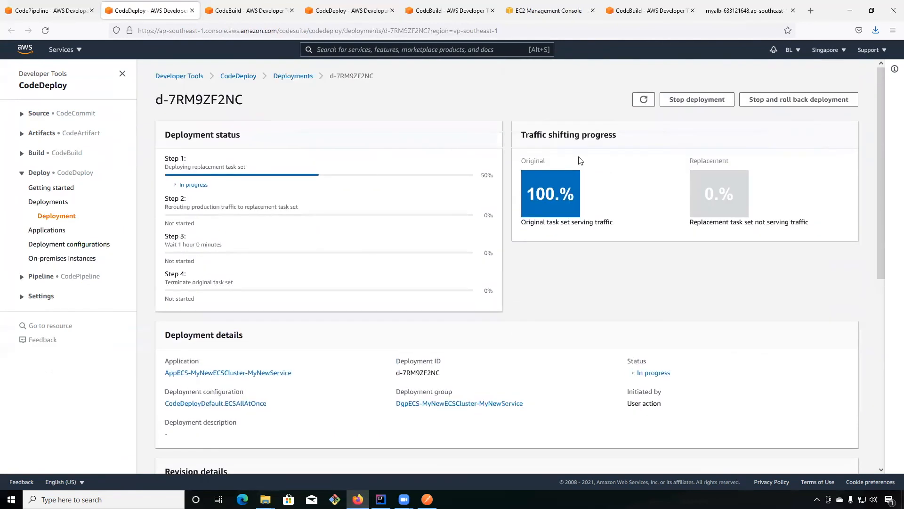
pyautogui.click(643, 100)
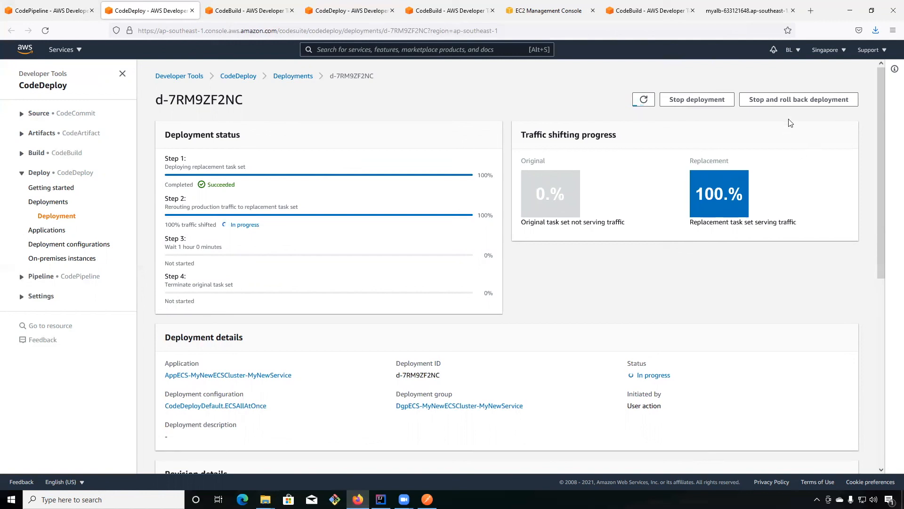
# Refresh the CodeDeploy deployment status, check the Deploy stage of MyFirstPipeline in CodePipeline and reload the pipeline page.
pyautogui.click(641, 101)
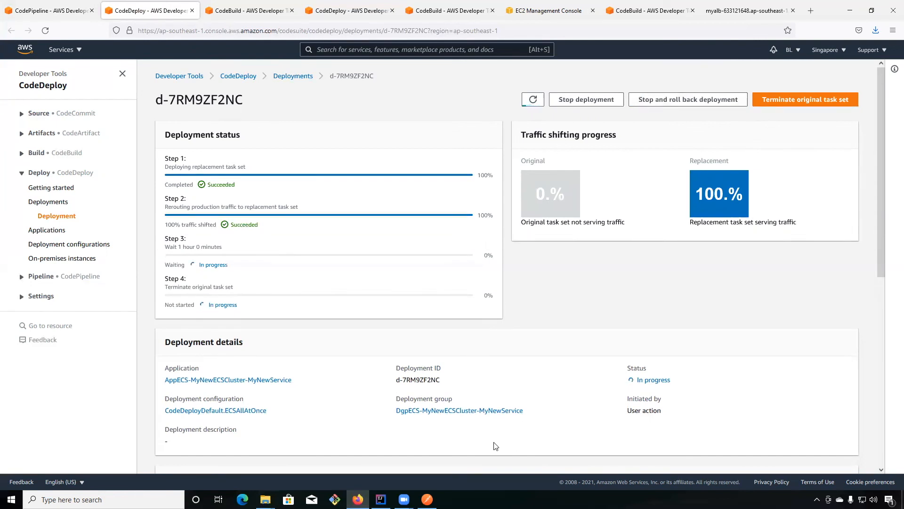
pyautogui.click(64, 18)
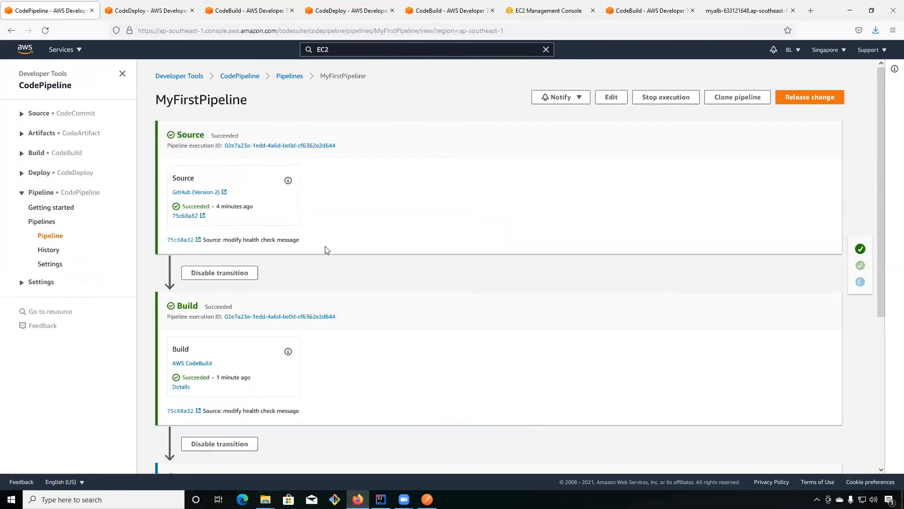
pyautogui.scroll(-5, 325, 247)
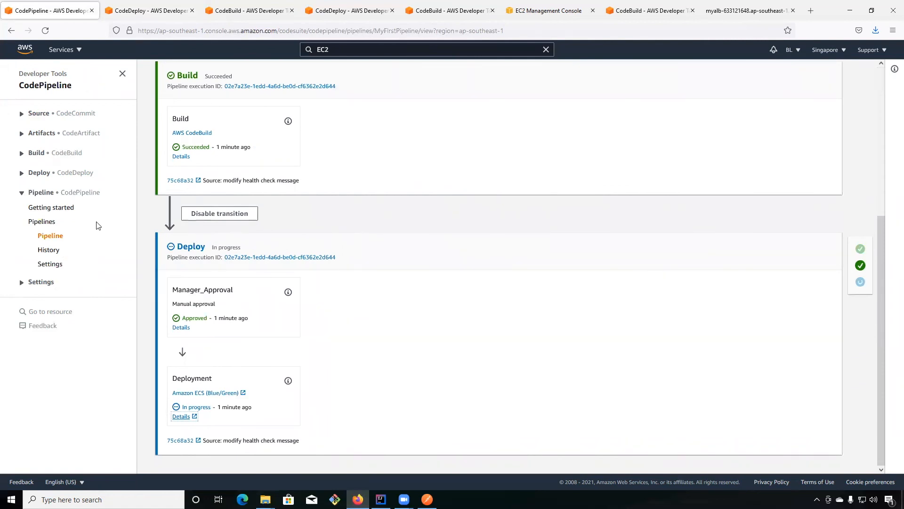
pyautogui.click(54, 236)
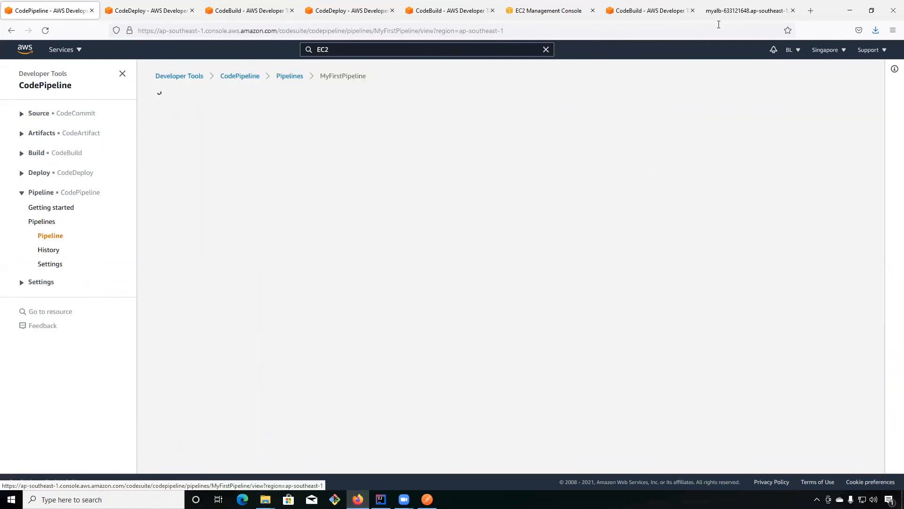
# Reload the load balancer's /test page in the browser and check the modified health check message.
pyautogui.click(726, 17)
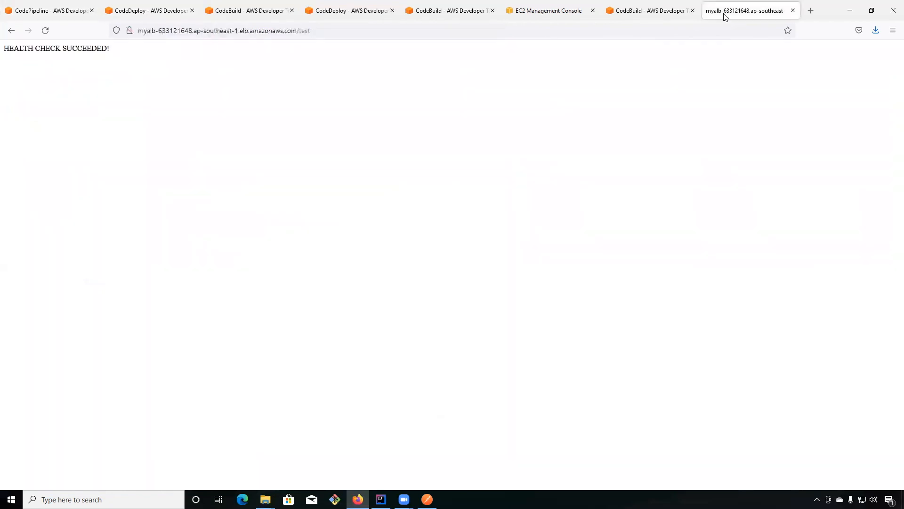
pyautogui.click(333, 33)
pyautogui.click(333, 34)
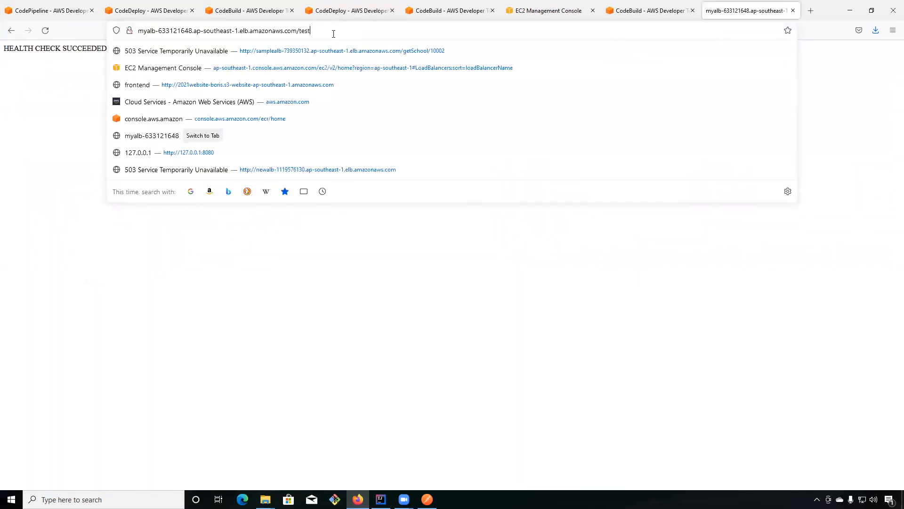
pyautogui.press('Return')
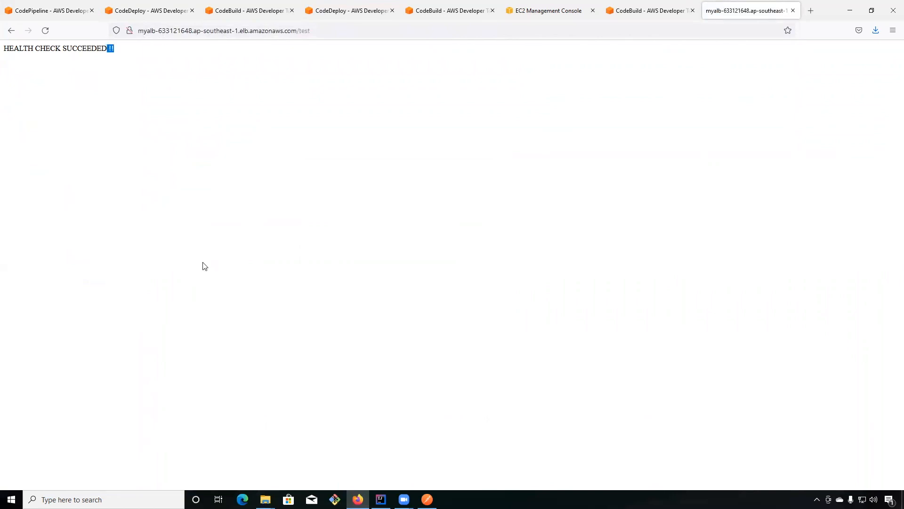
pyautogui.click(200, 96)
# Return to the CodeDeploy deployment, terminate the original task set and refresh the deployment status.
pyautogui.click(153, 16)
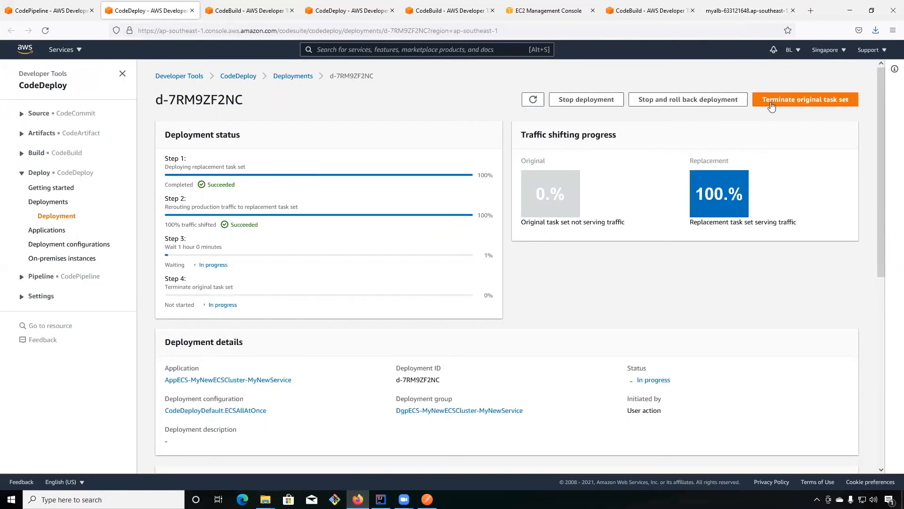
pyautogui.click(771, 104)
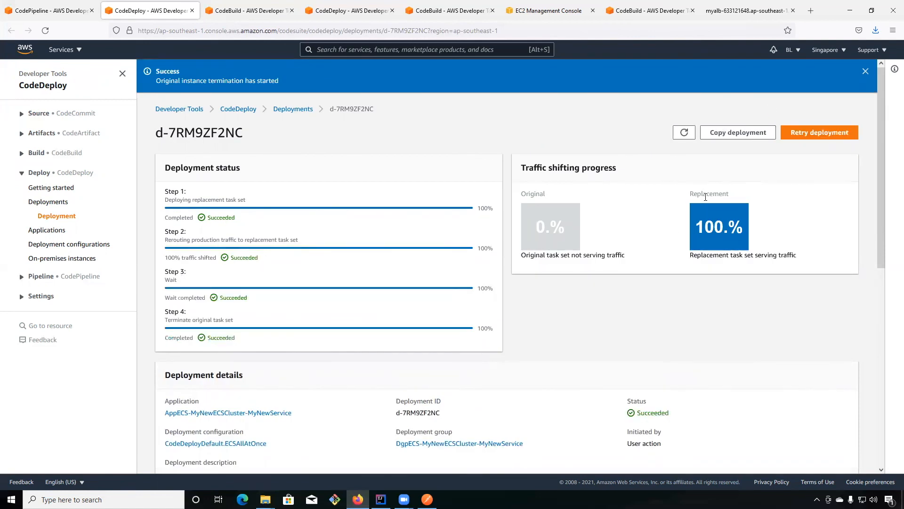
pyautogui.click(685, 138)
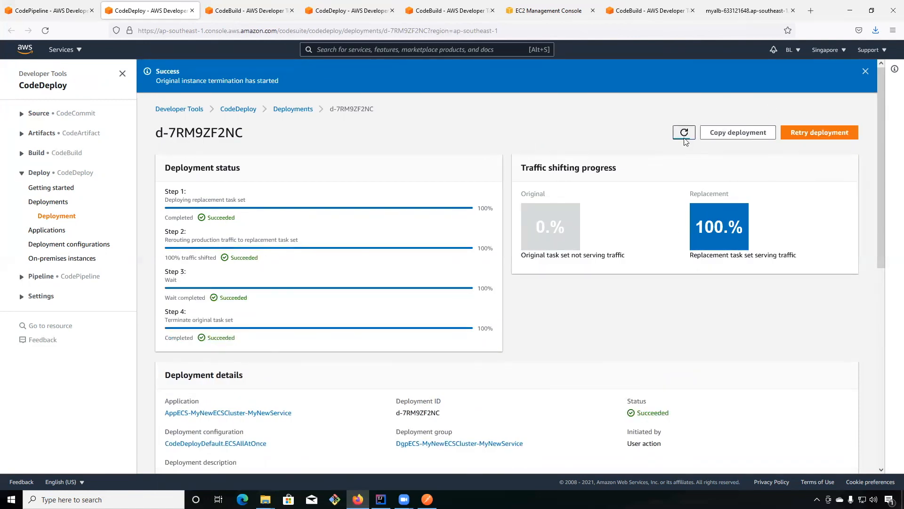
# Go back to MyFirstPipeline, reload it and review its Build and Deploy stages.
pyautogui.click(47, 10)
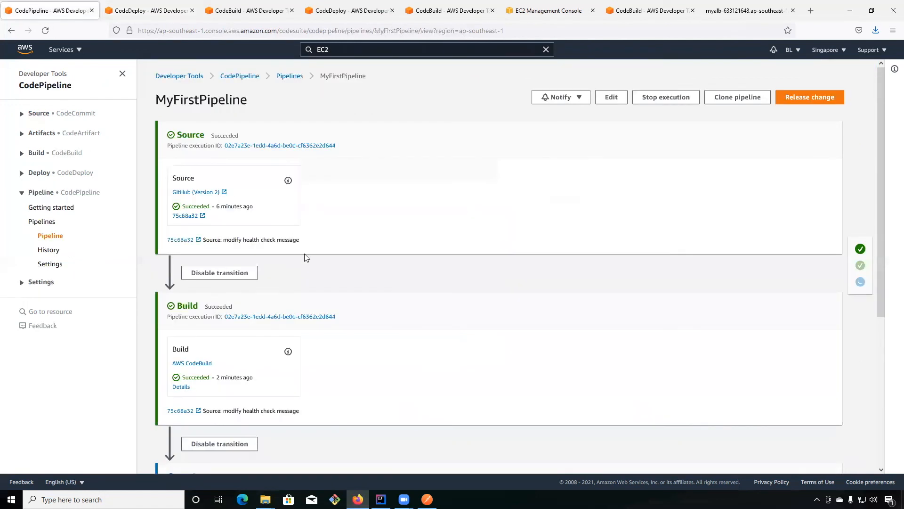
pyautogui.click(57, 238)
pyautogui.scroll(-4, 431, 255)
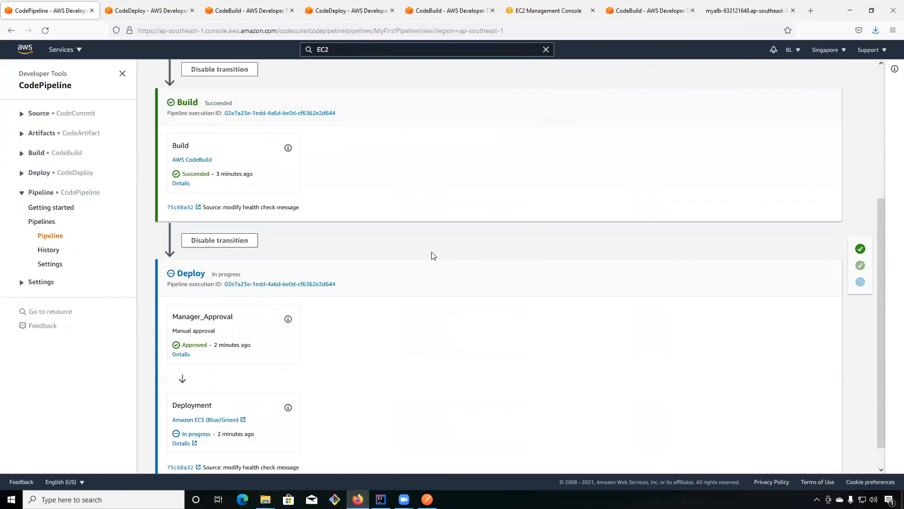
pyautogui.scroll(-1, 433, 255)
# Open the list of pipelines and check MyFirstPipeline's most recent execution status and latest source revision.
pyautogui.click(42, 222)
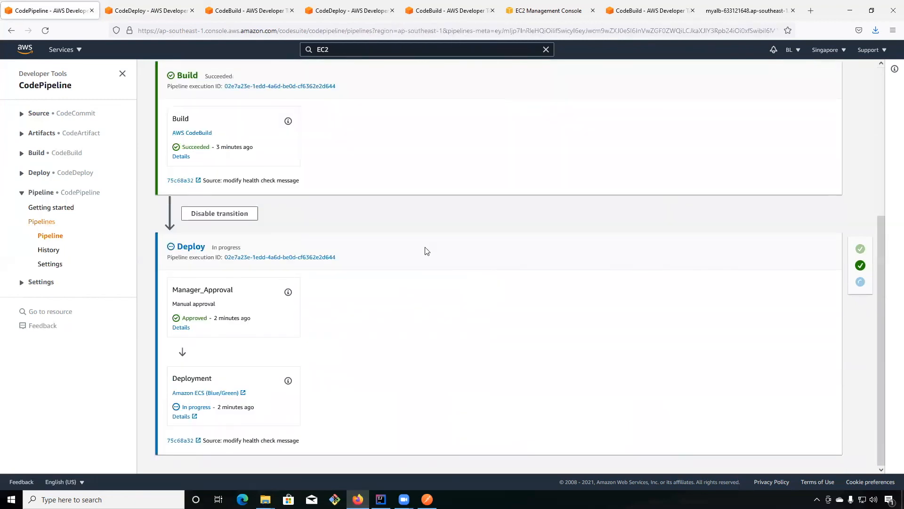
pyautogui.moveTo(316, 176); pyautogui.dragTo(189, 174)
pyautogui.click(488, 274)
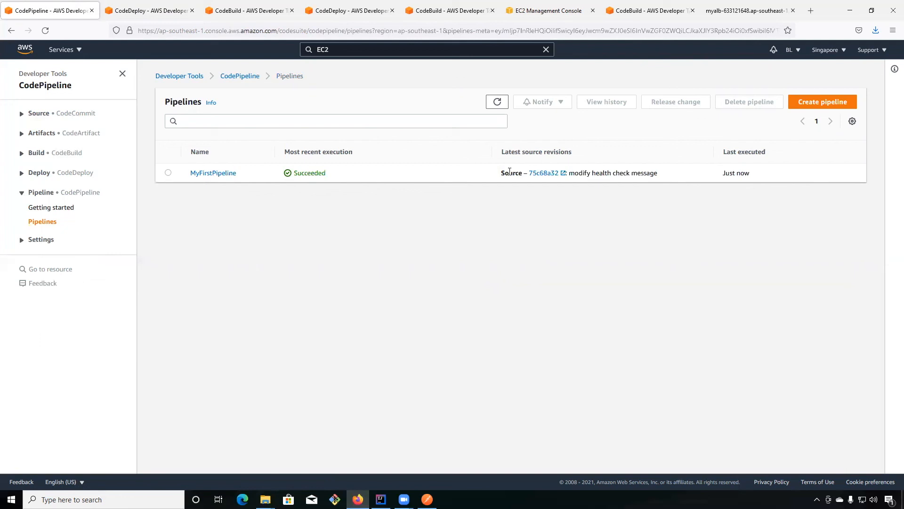
pyautogui.moveTo(661, 172); pyautogui.dragTo(498, 172)
pyautogui.click(501, 244)
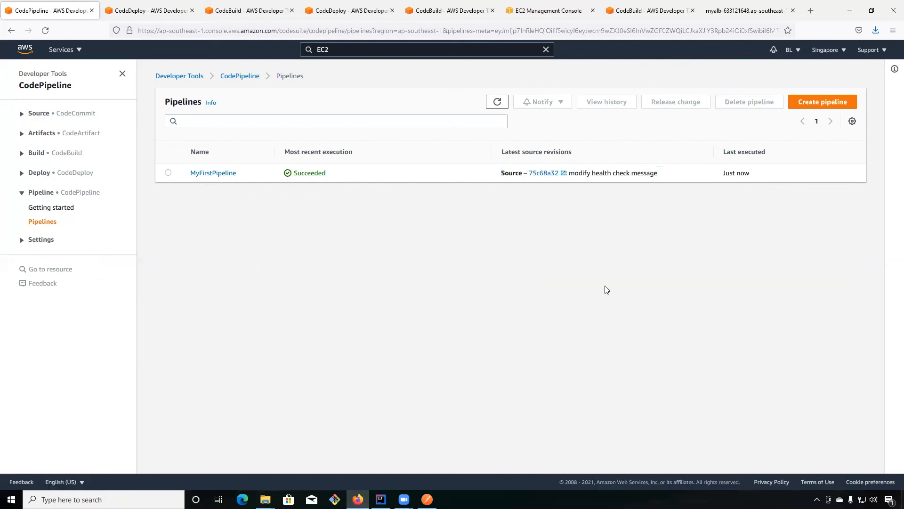